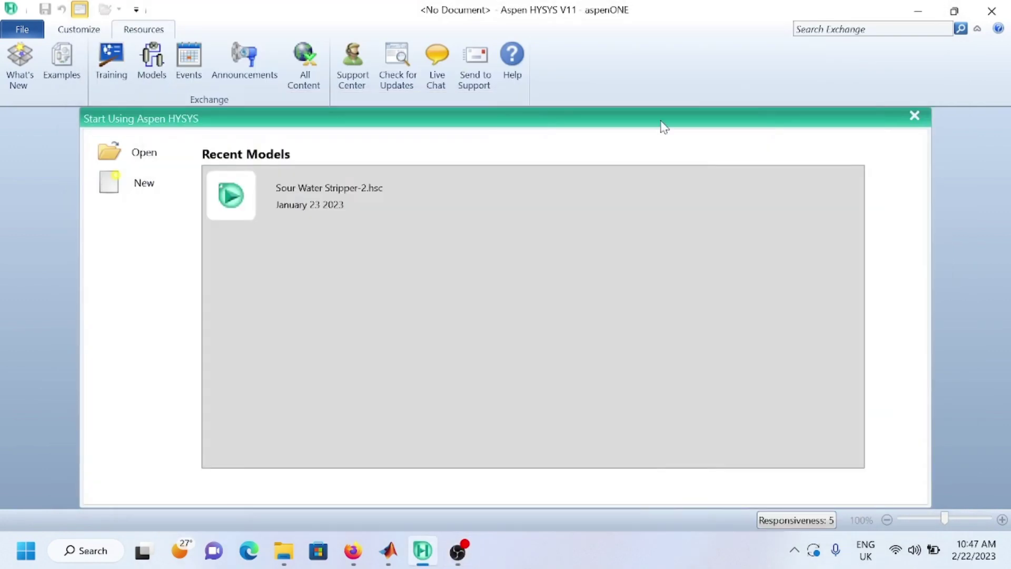
Create a new case with a HYSYS component list and add water (H2O) to it.
left_click(125, 179)
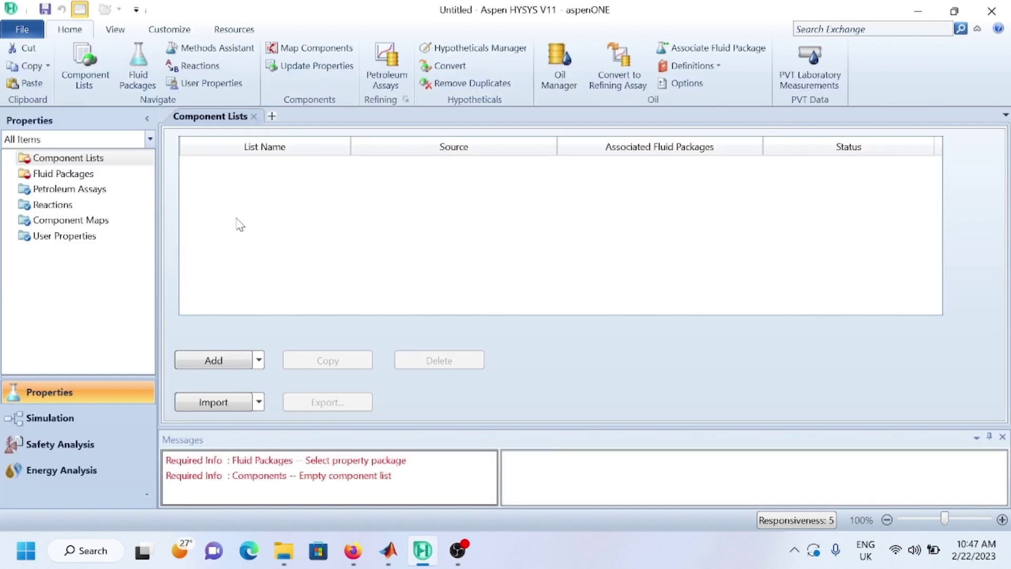
left_click(213, 361)
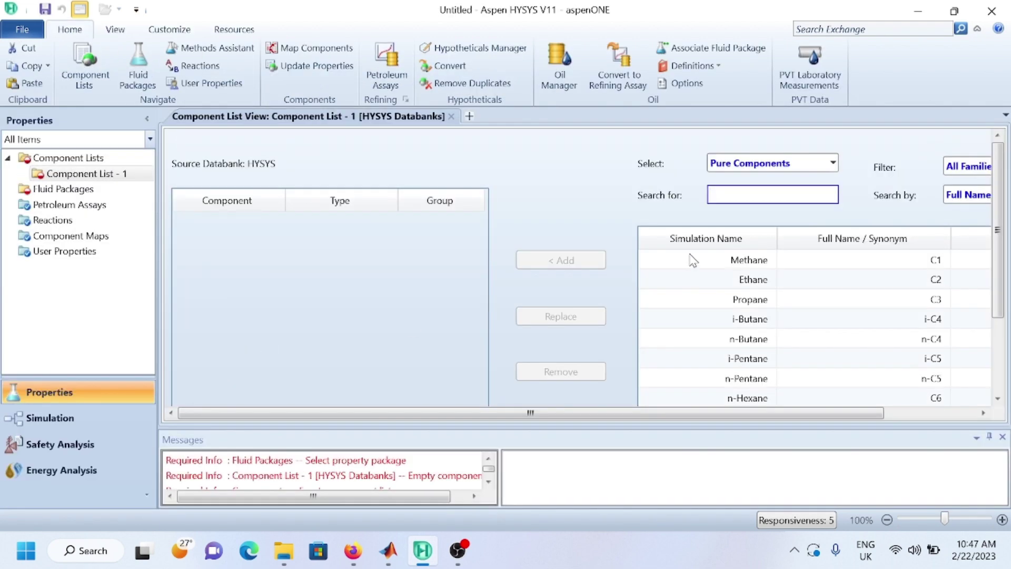
left_click(752, 196)
type("water")
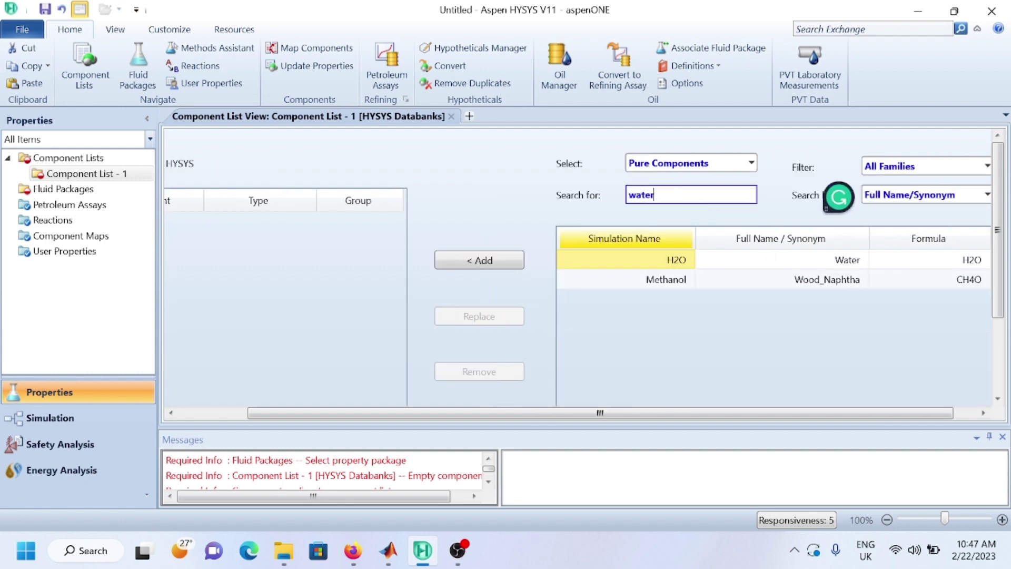
left_click(505, 260)
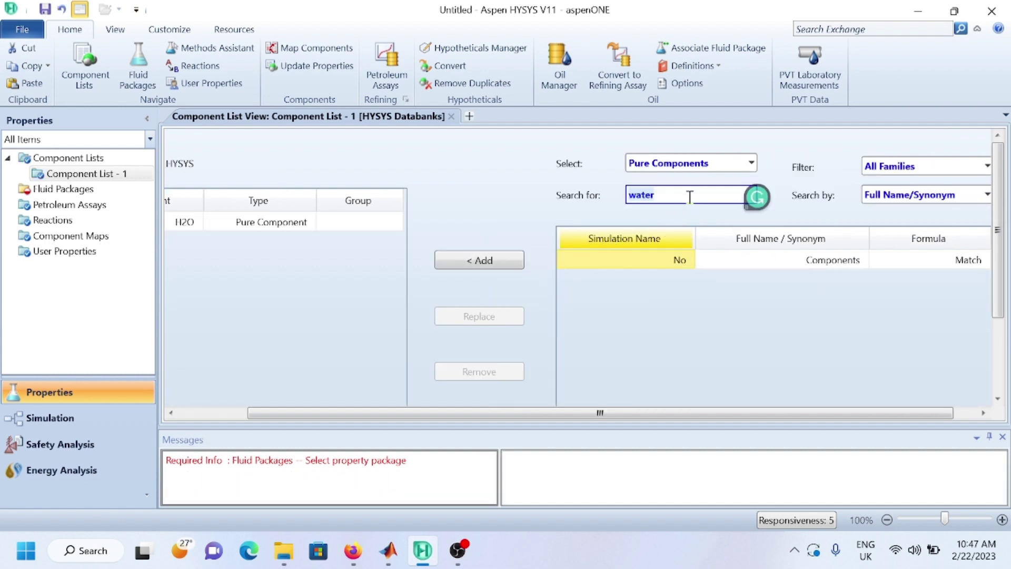
Find Air in the pure components and add it to the component list.
double_click(659, 195)
type("air")
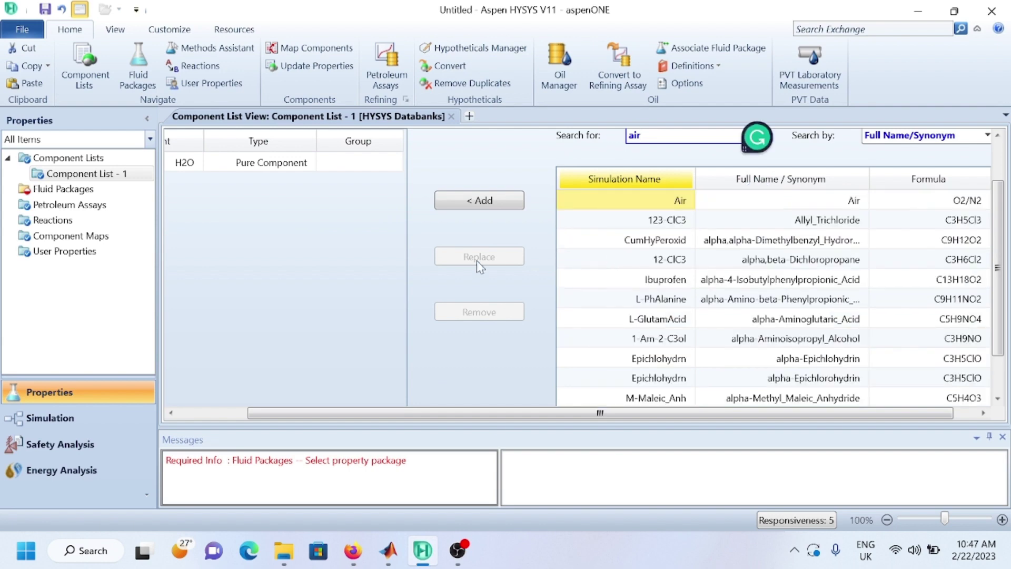
left_click(479, 201)
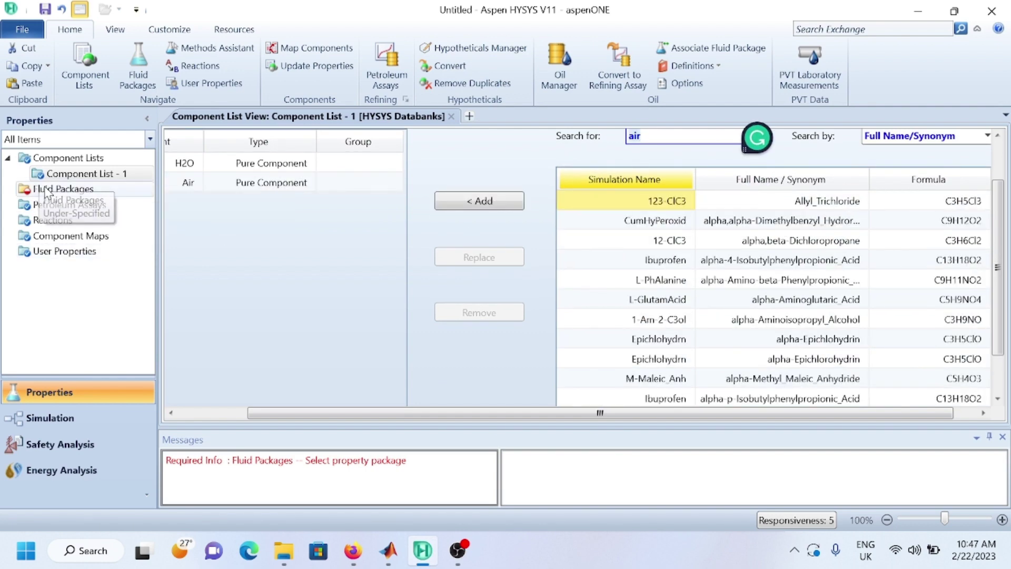
Add a fluid package that uses the Peng-Robinson property package.
left_click(58, 189)
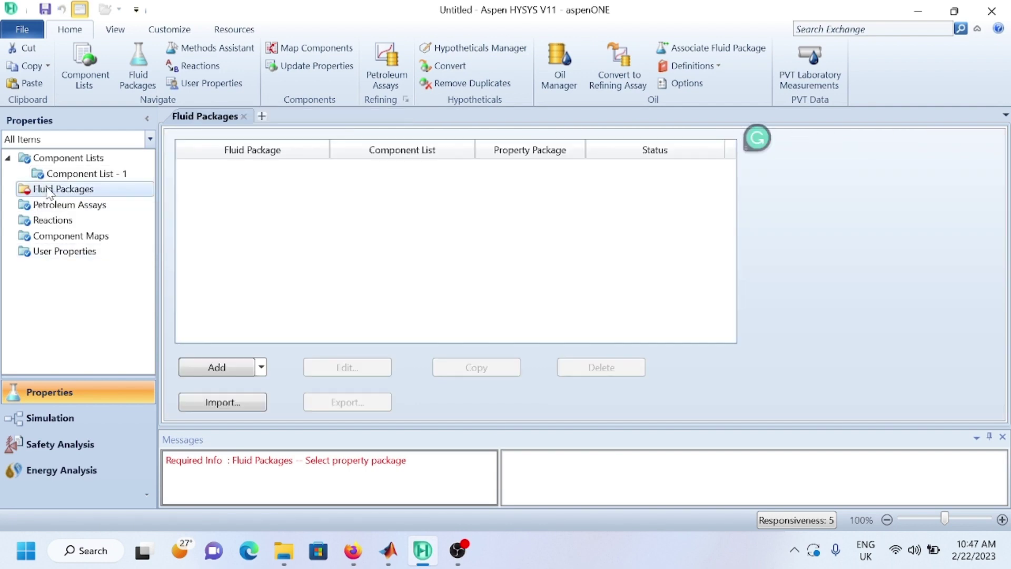
left_click(211, 367)
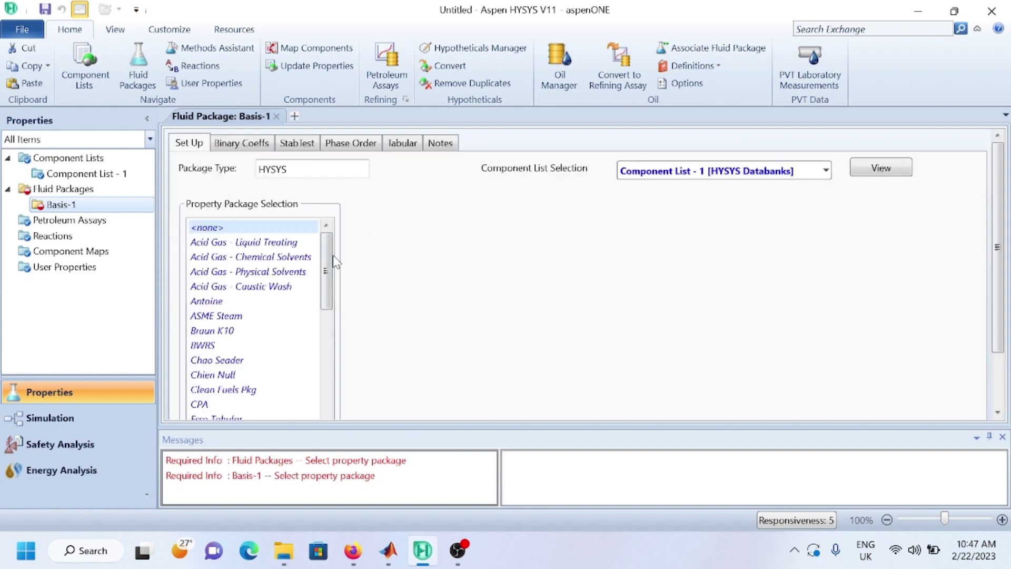
scroll(295, 306, "down", 5)
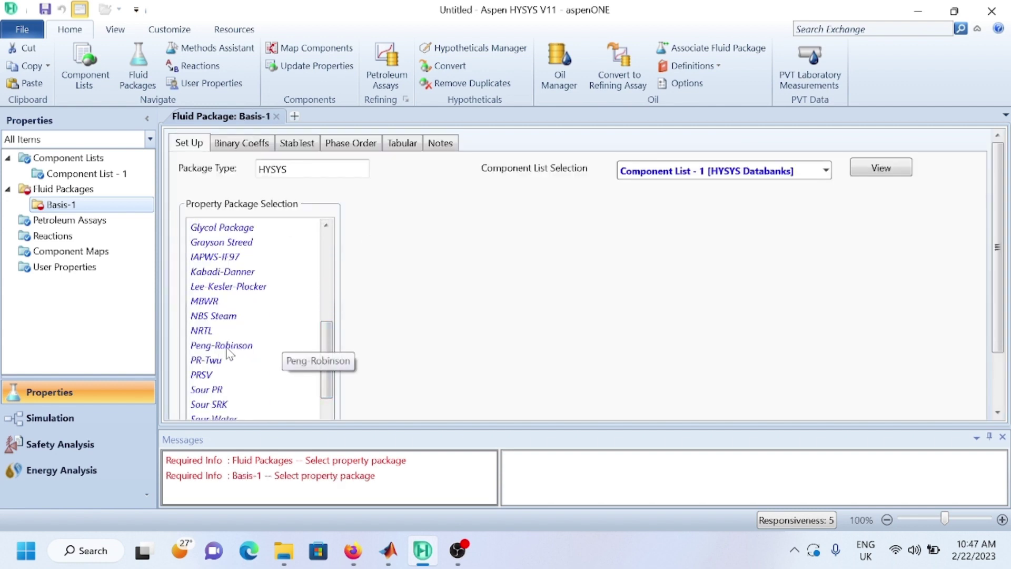
left_click(223, 346)
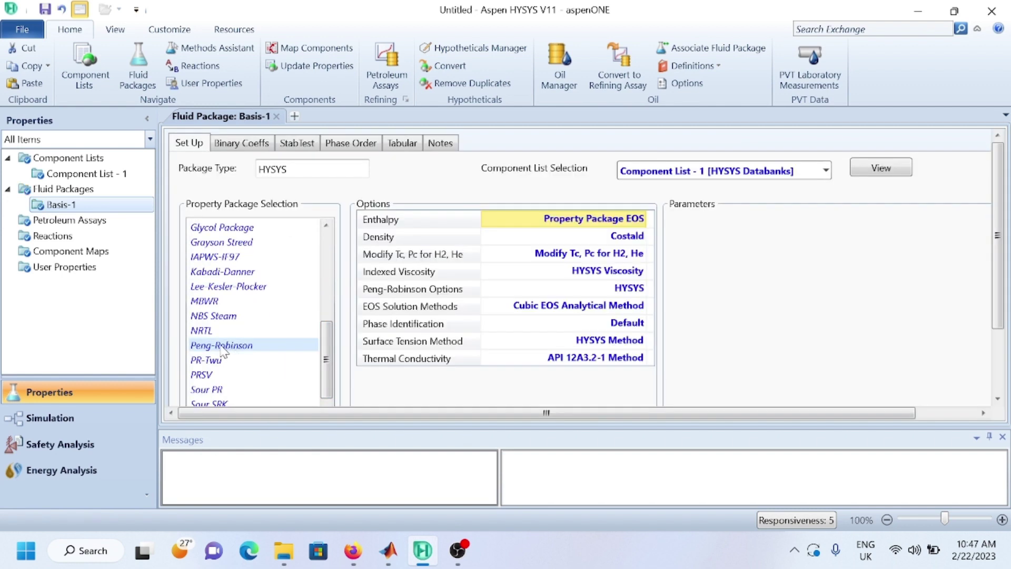
Switch to the simulation environment and place a tank in the middle of the flowsheet.
left_click(50, 418)
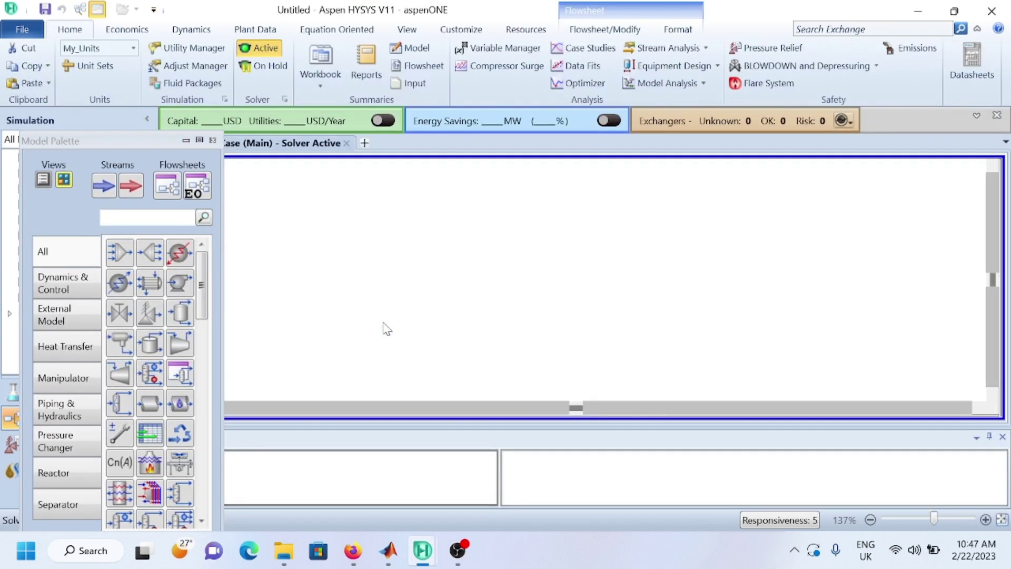
double_click(118, 140)
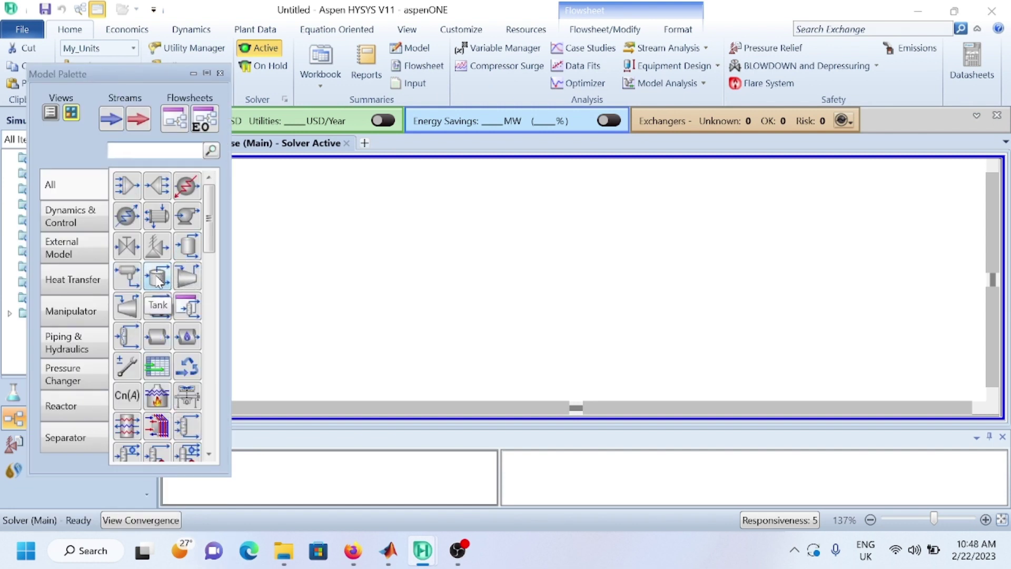
left_click_drag(158, 281, 522, 300)
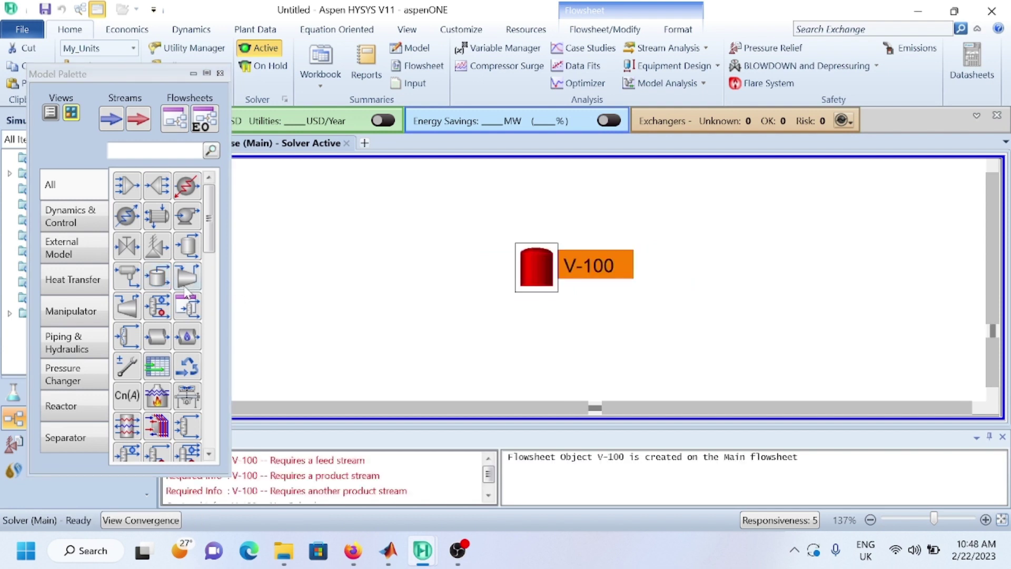
Rename the tank V-100 as Tank.
double_click(540, 274)
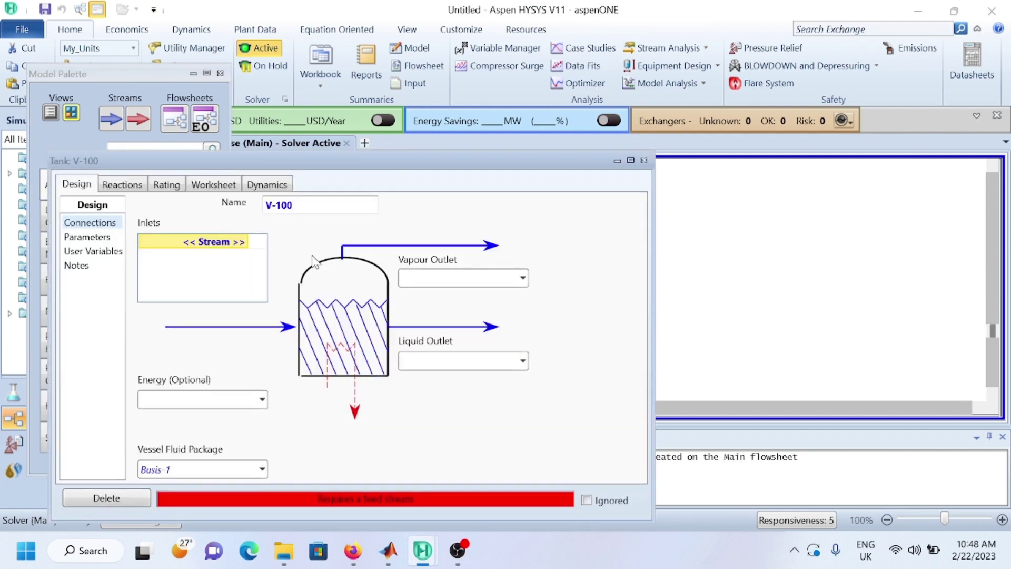
left_click(309, 206)
type("Tab")
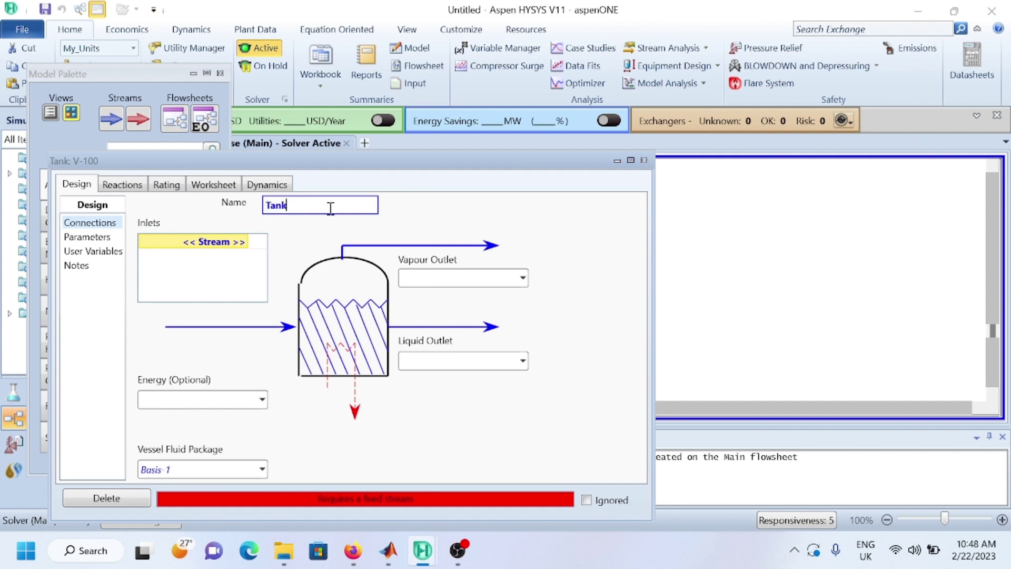
Connect the tank to inlet stream 1, liquid outlet stream 2 and vapour outlet stream 3.
left_click(210, 245)
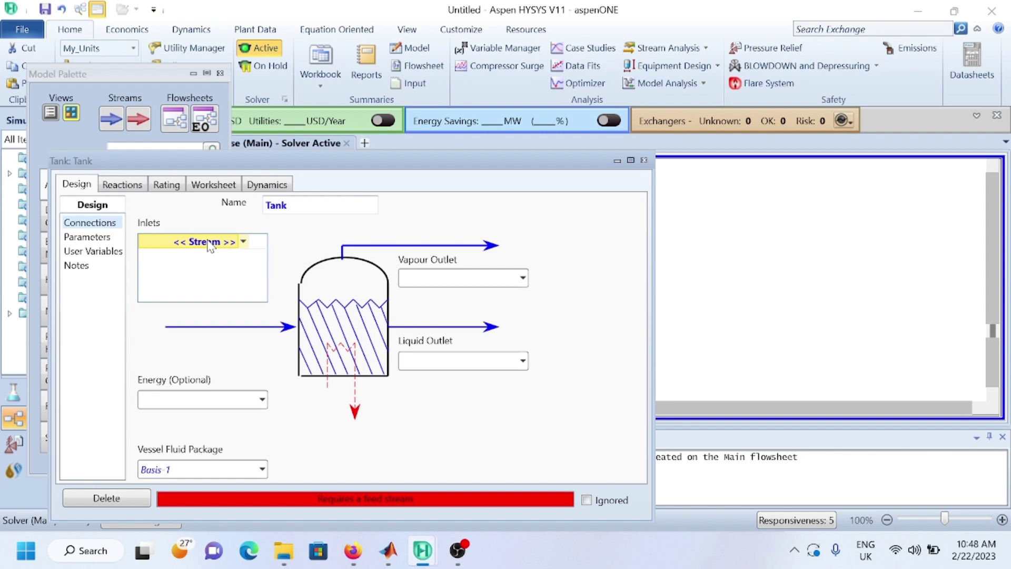
type("1")
key("Return")
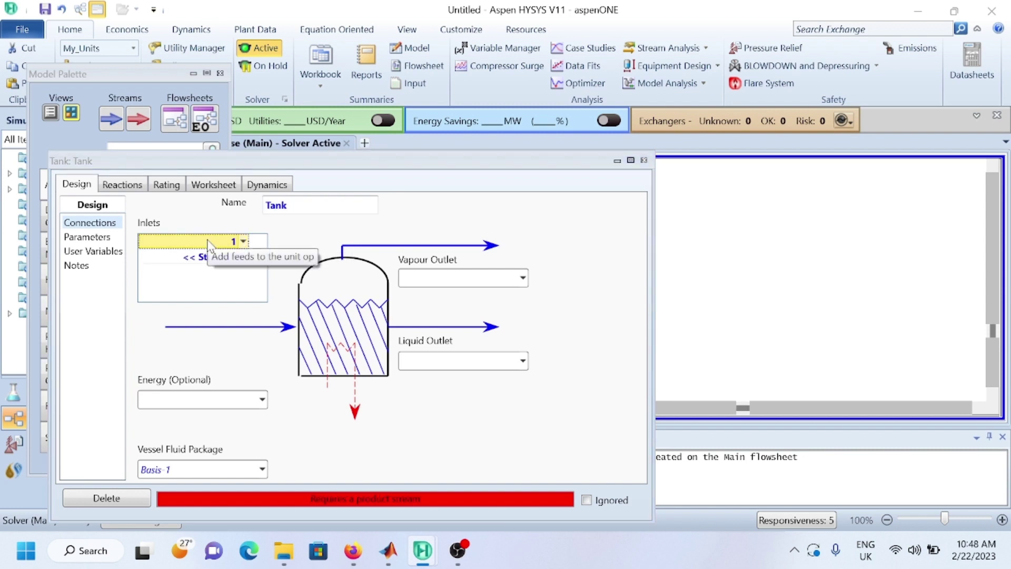
left_click(445, 362)
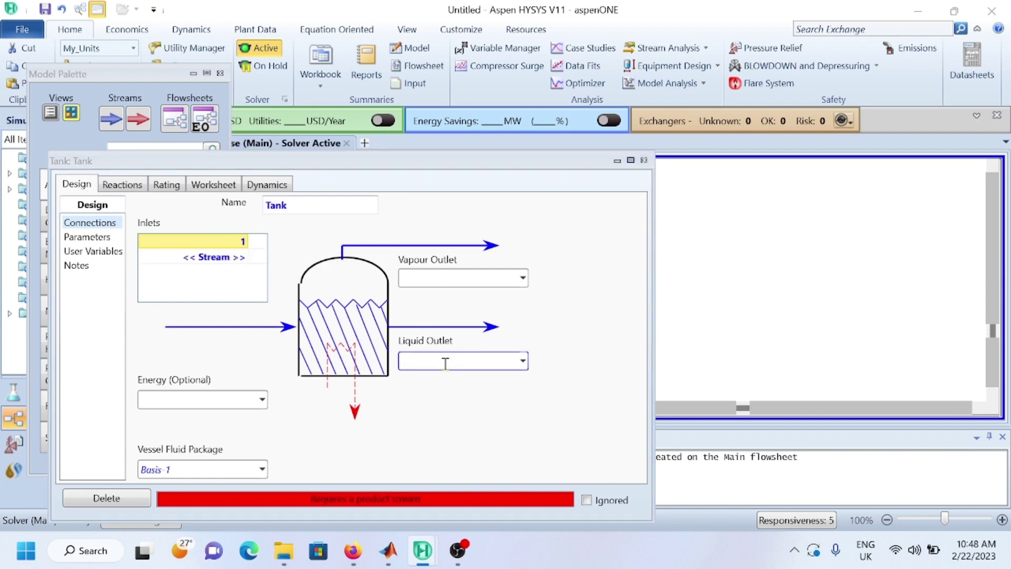
key("Return")
left_click(444, 280)
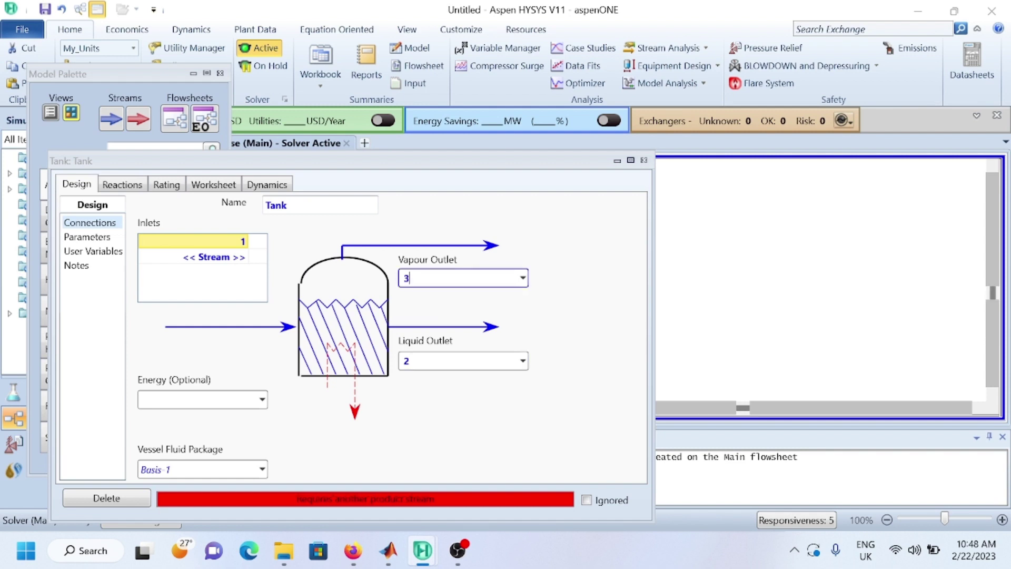
key("Return")
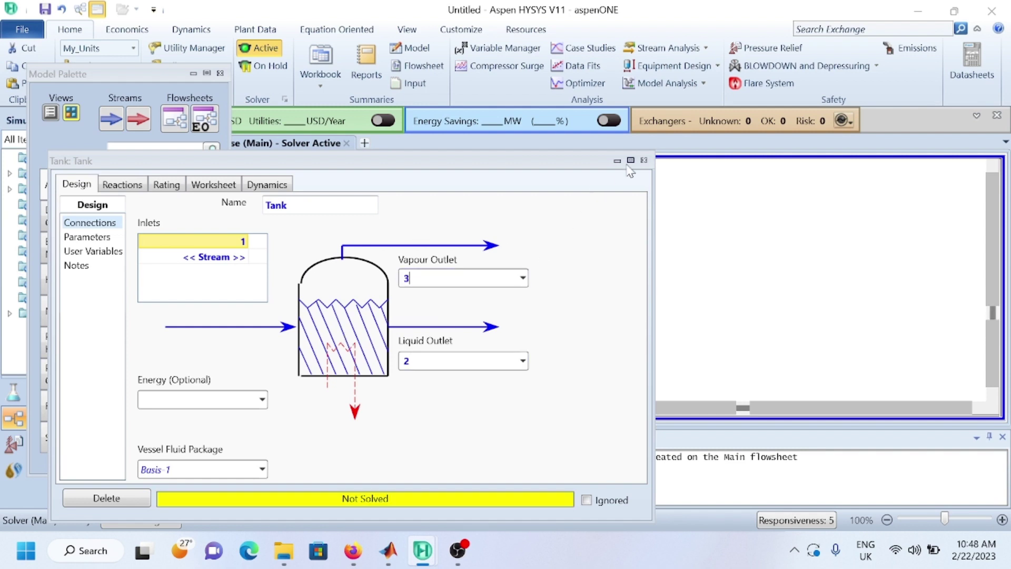
left_click(644, 160)
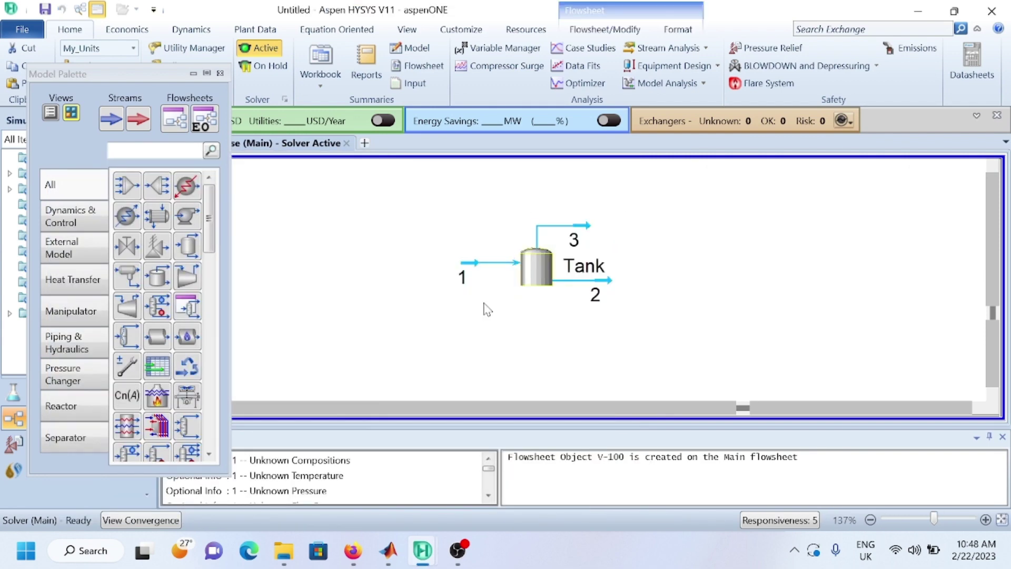
Set the tank's vessel volume to 4 m3 in its dynamic specifications.
left_click(540, 281)
double_click(540, 281)
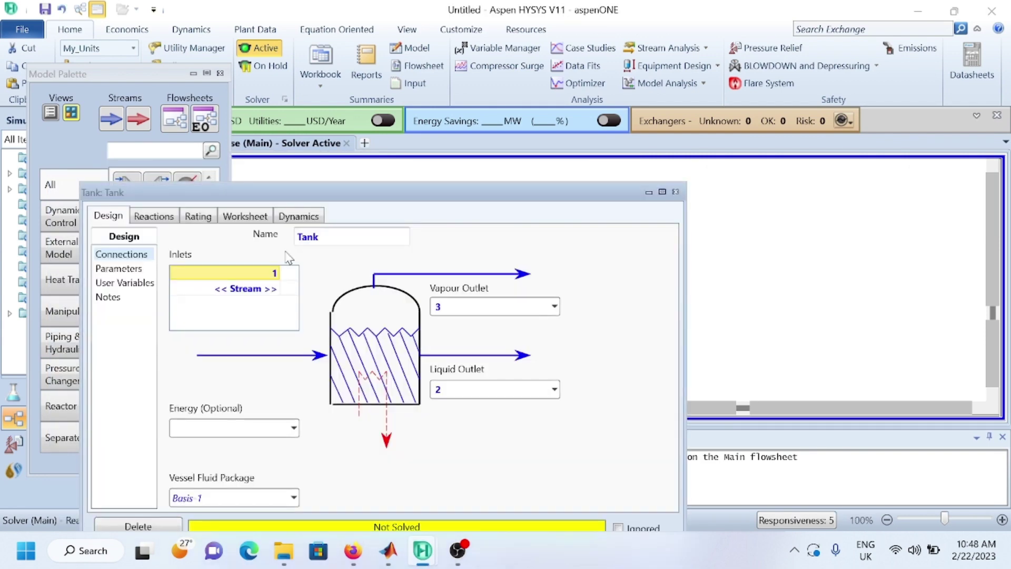
left_click_drag(364, 198, 492, 115)
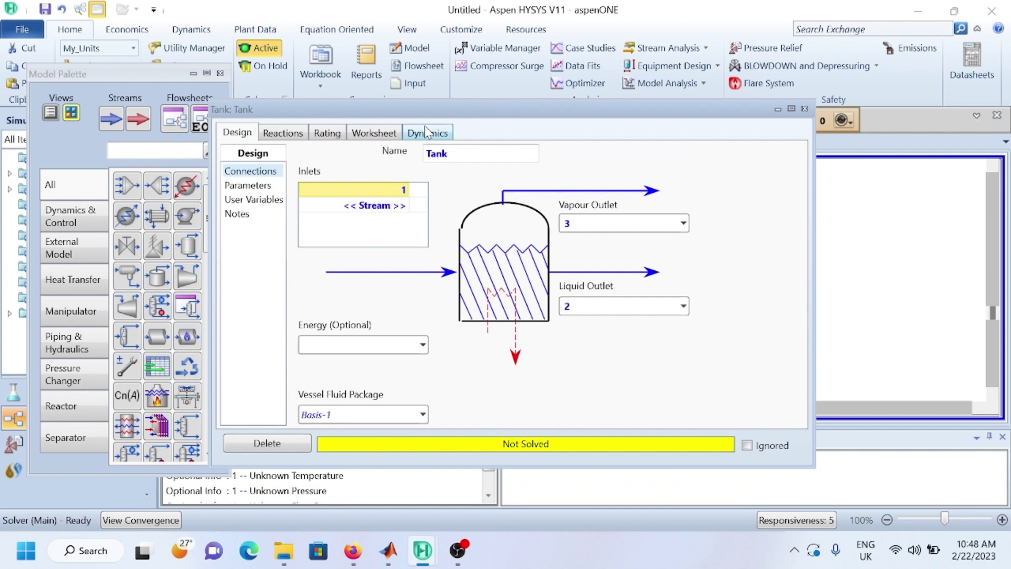
left_click(243, 185)
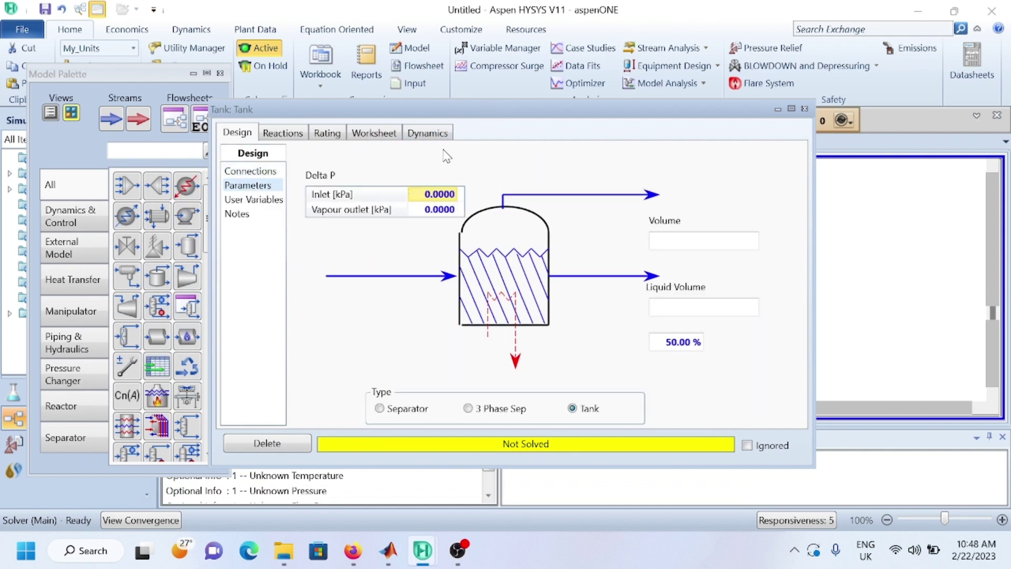
left_click(427, 134)
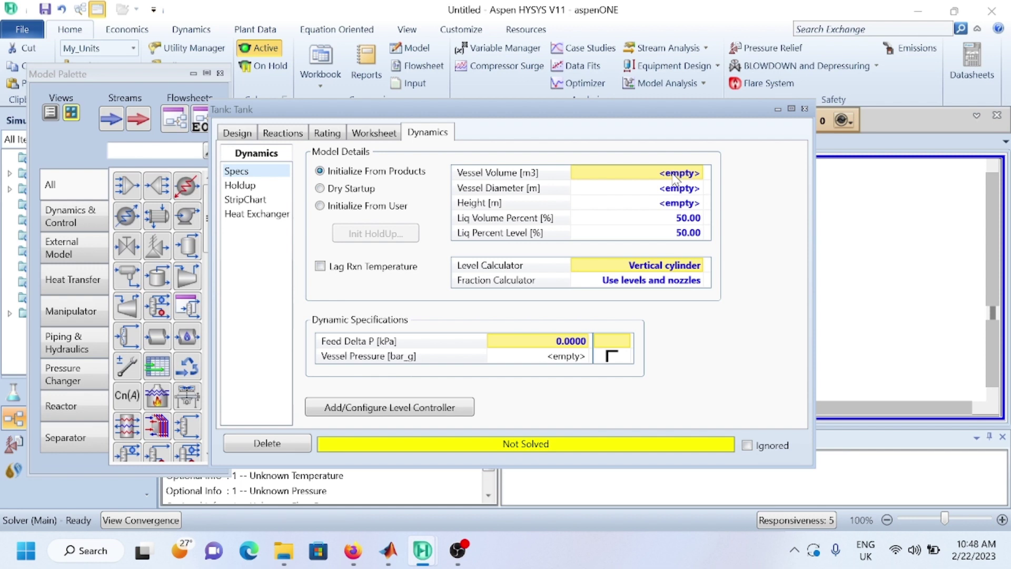
type("4")
key("Return")
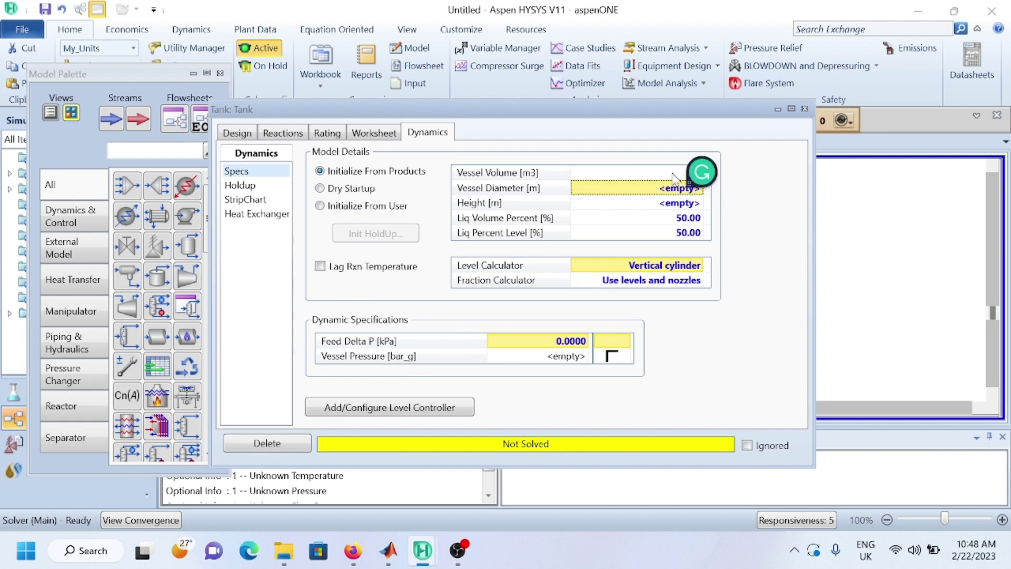
Set the tank's liquid volume percent to 0 % and close its properties.
left_click(682, 221)
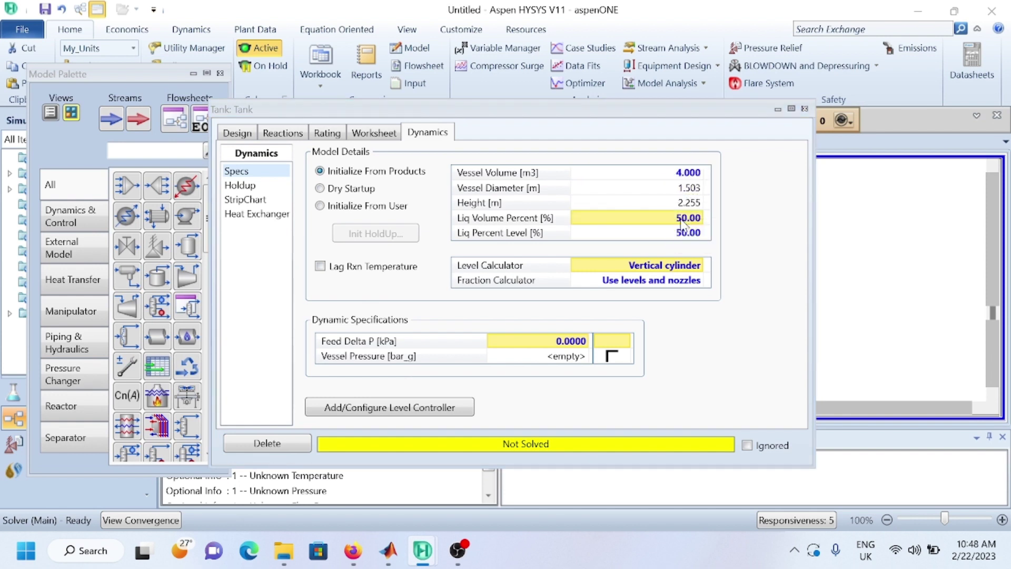
type("0")
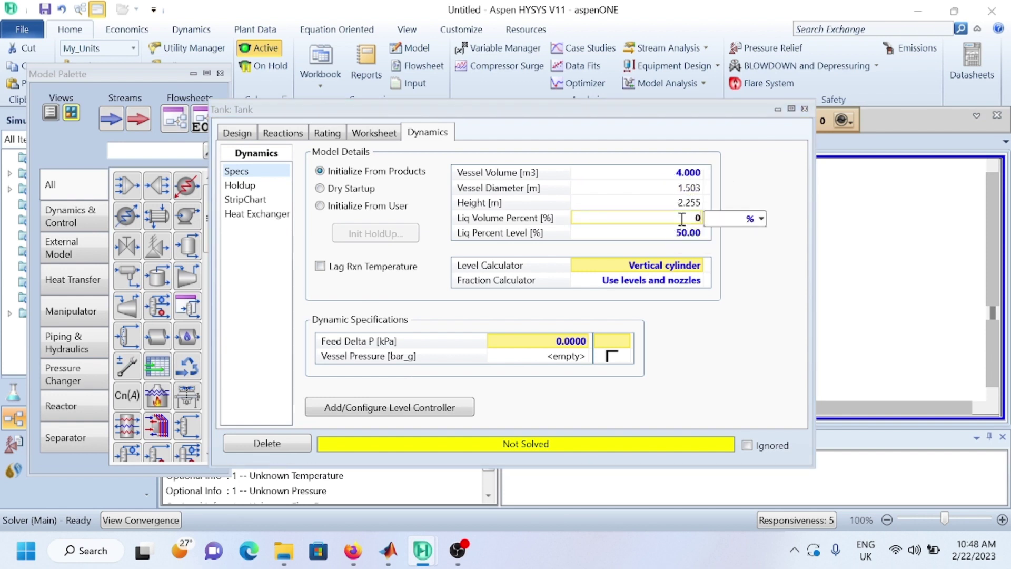
key("Return")
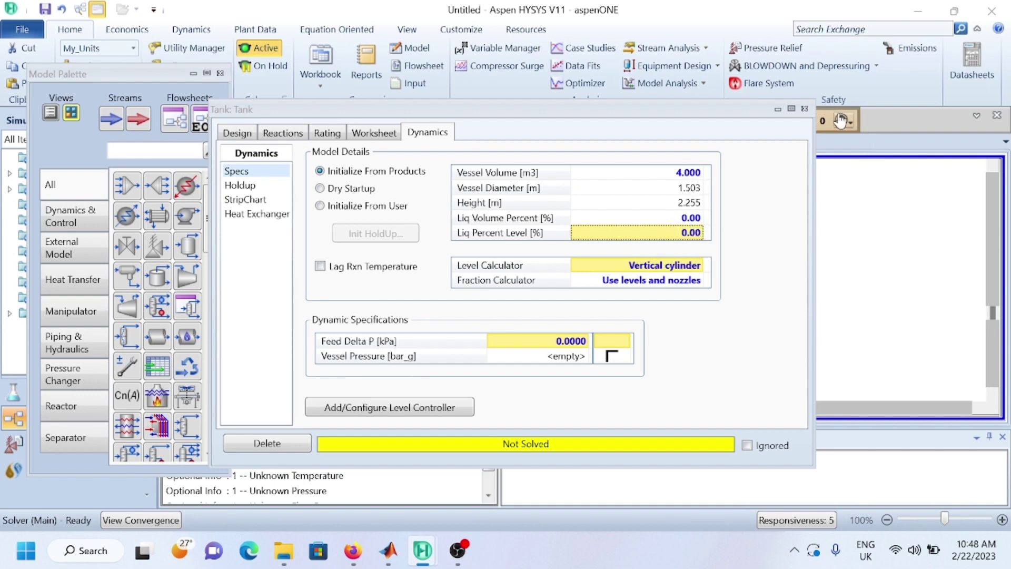
left_click(804, 109)
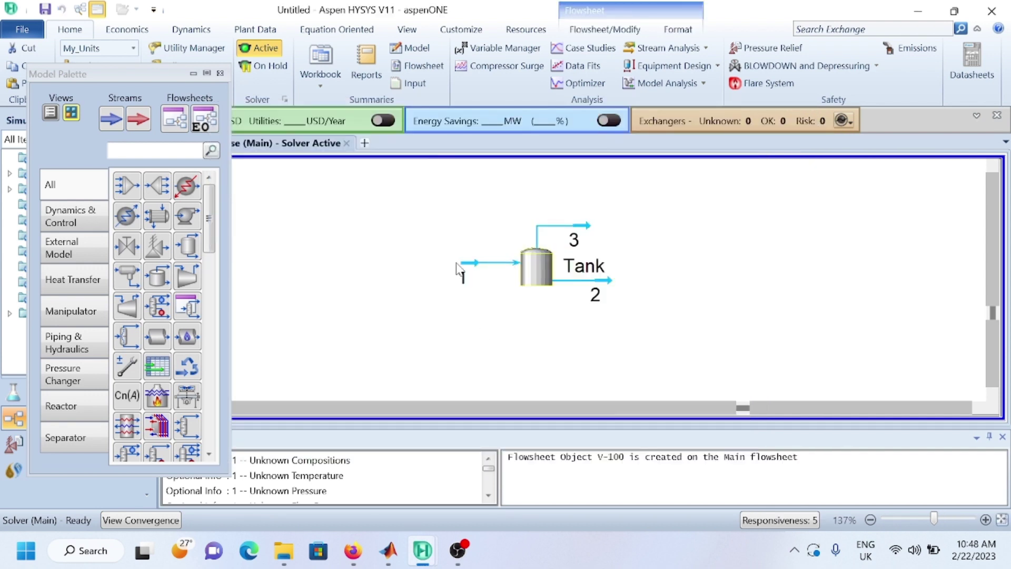
Place three valves on the flowsheet: one before stream 1, one after stream 3 and one after stream 2.
left_click(129, 250)
left_click(404, 287)
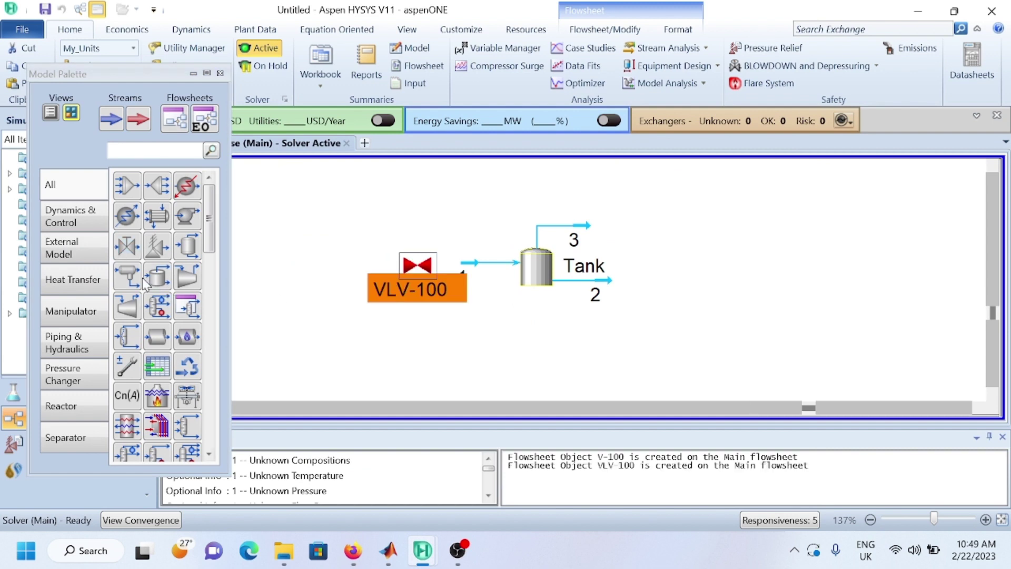
left_click(120, 252)
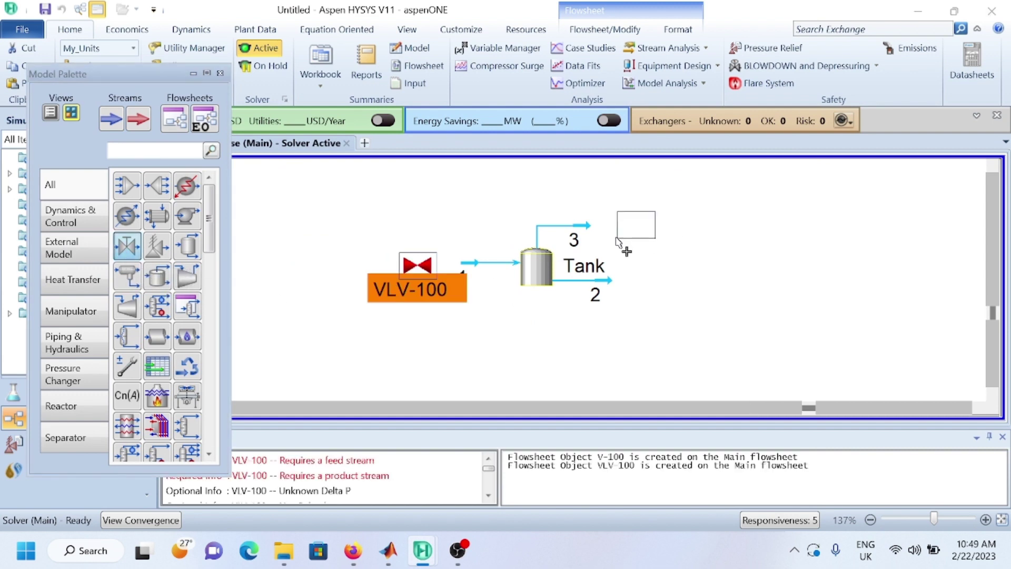
left_click(638, 232)
left_click(127, 246)
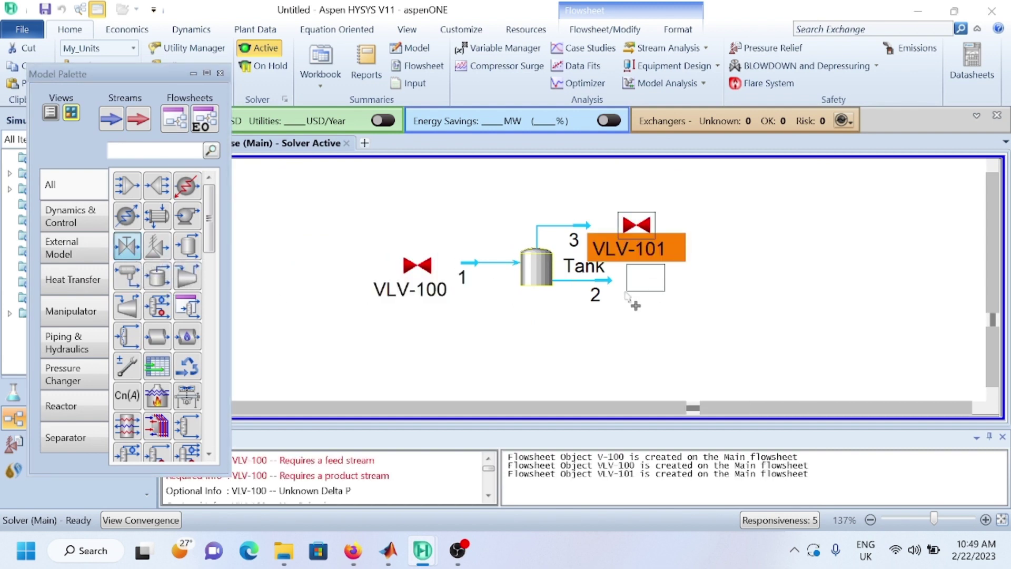
left_click(636, 306)
left_click_drag(636, 225, 644, 215)
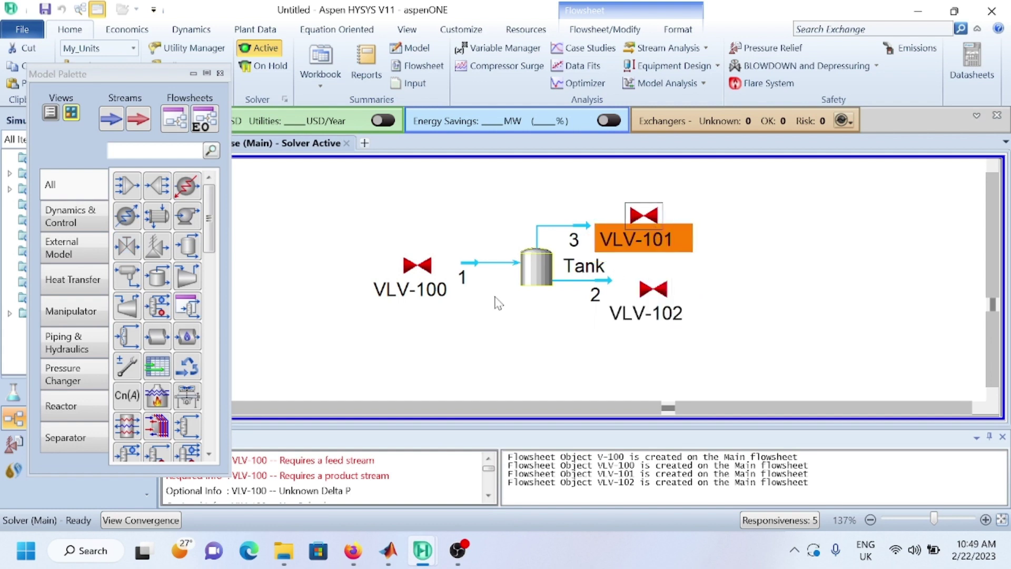
Rename the inlet valve VLV-100 before the tank as VALVE 1.
double_click(413, 288)
left_click(371, 278)
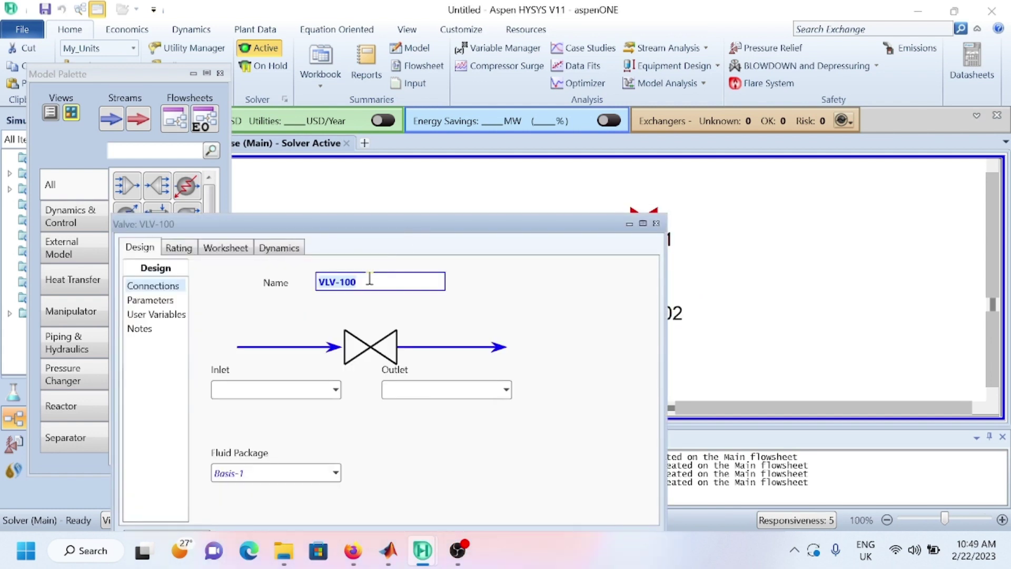
key("Caps_Lock")
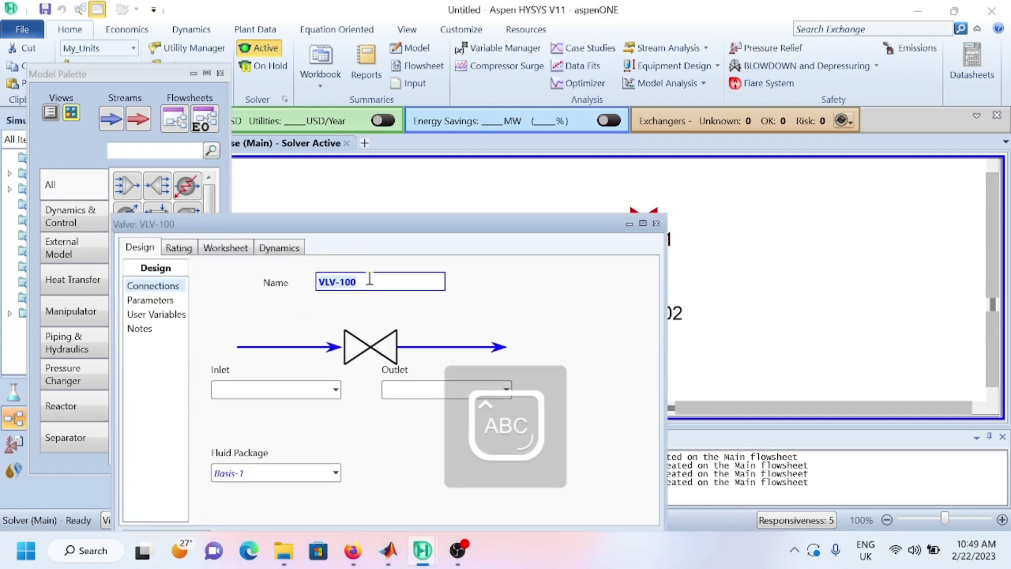
type("VALVE")
Connect VALVE 1 to a new inlet stream named Feed and to outlet stream 1.
left_click(335, 390)
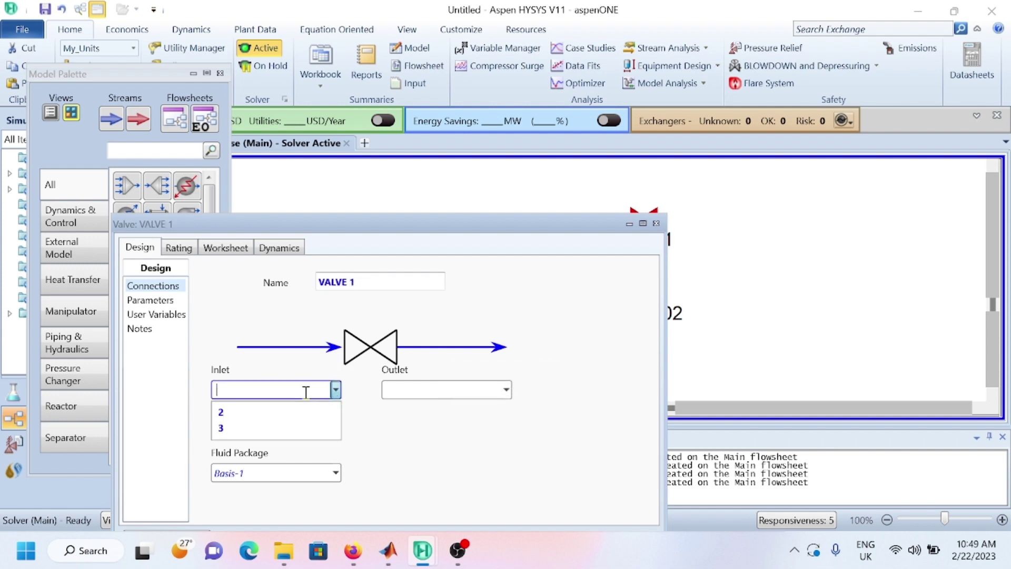
left_click(305, 392)
key("Caps_Lock")
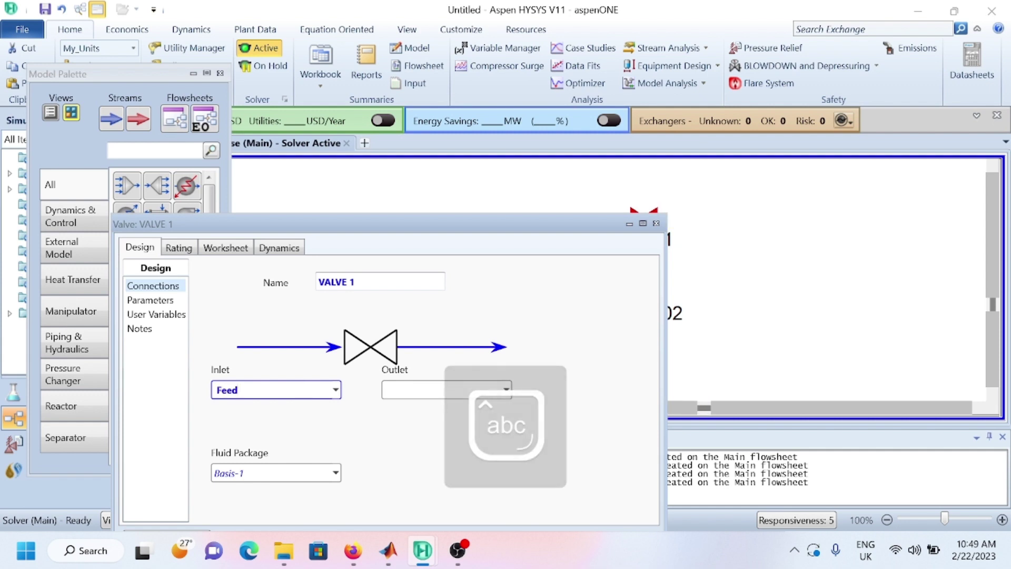
left_click(505, 391)
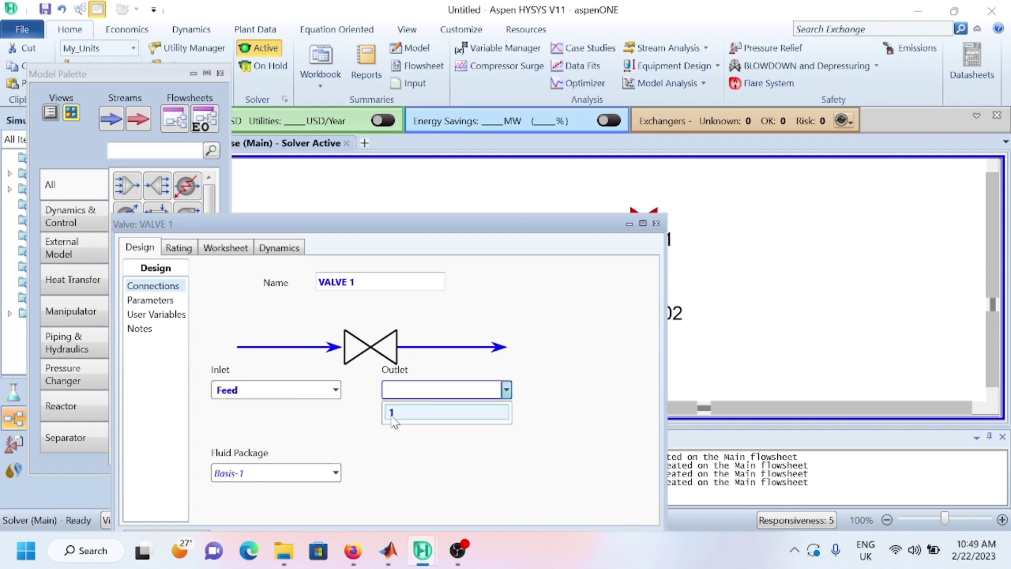
left_click(495, 413)
left_click_drag(405, 229, 142, 200)
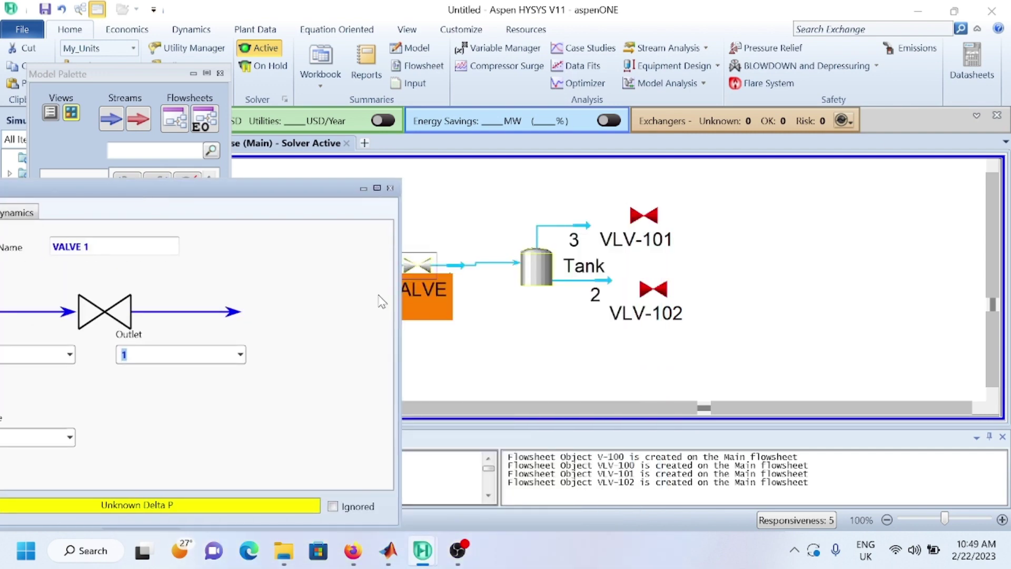
left_click_drag(247, 195, 506, 170)
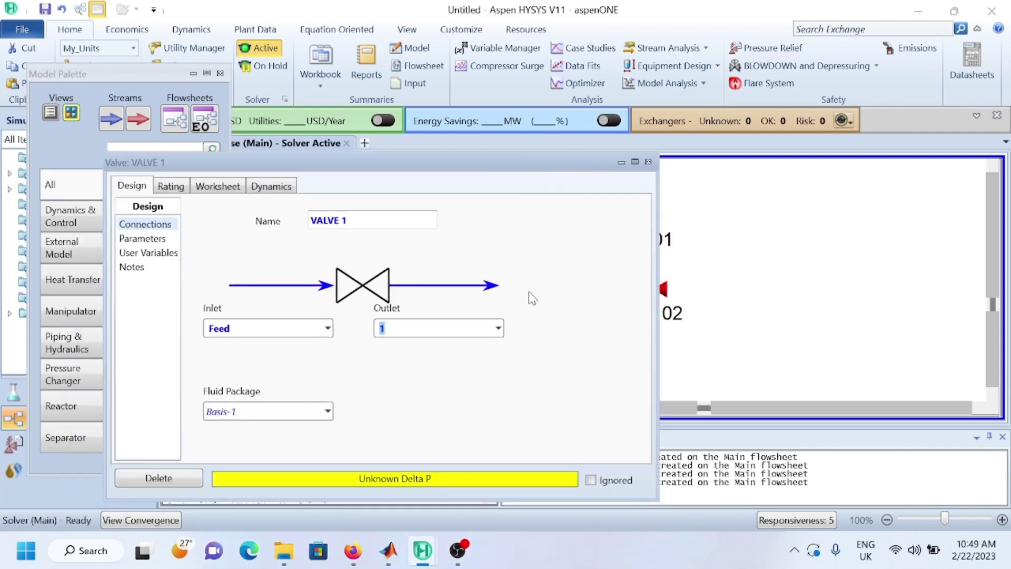
Set VALVE 1's conductance (Cv) to 75 USGPM(60F,1psi) in its dynamic parameters and close its properties.
left_click(278, 190)
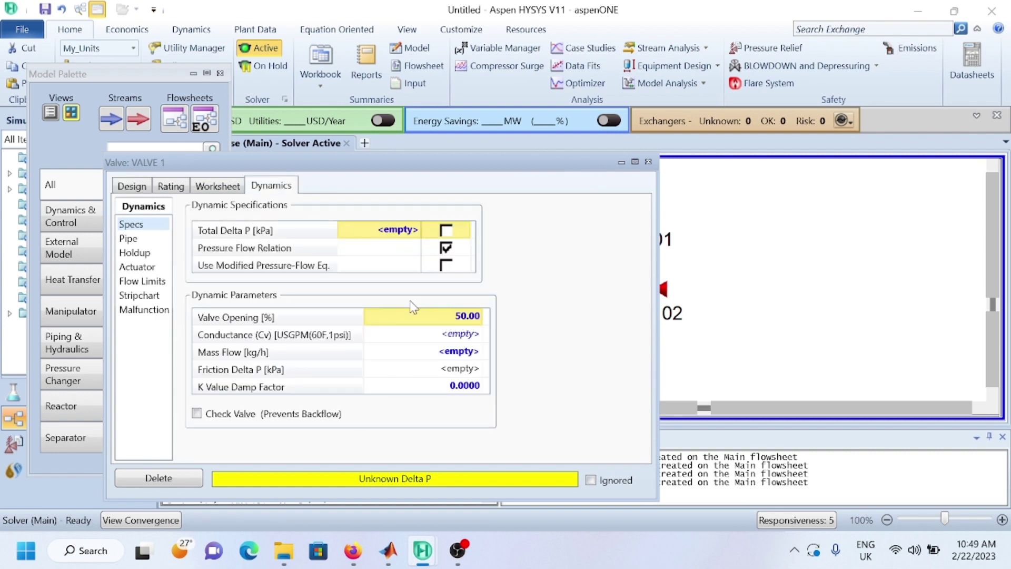
left_click(455, 337)
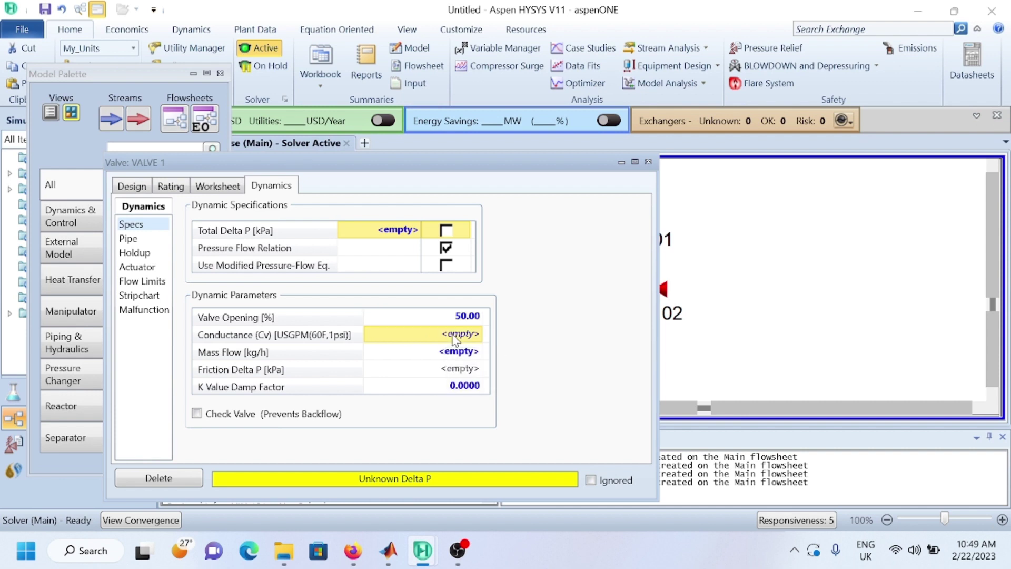
type("7")
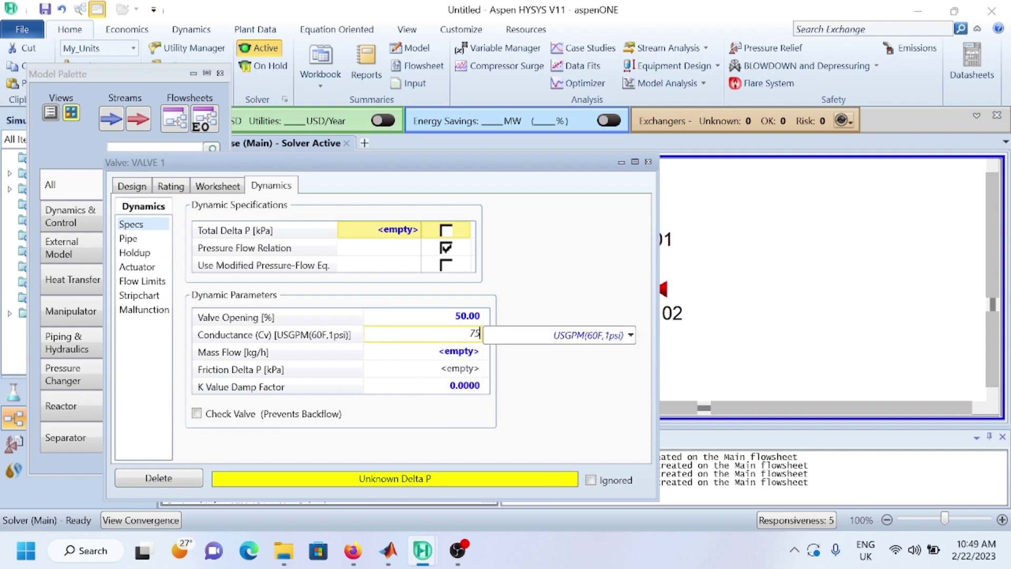
type("5")
key("Return")
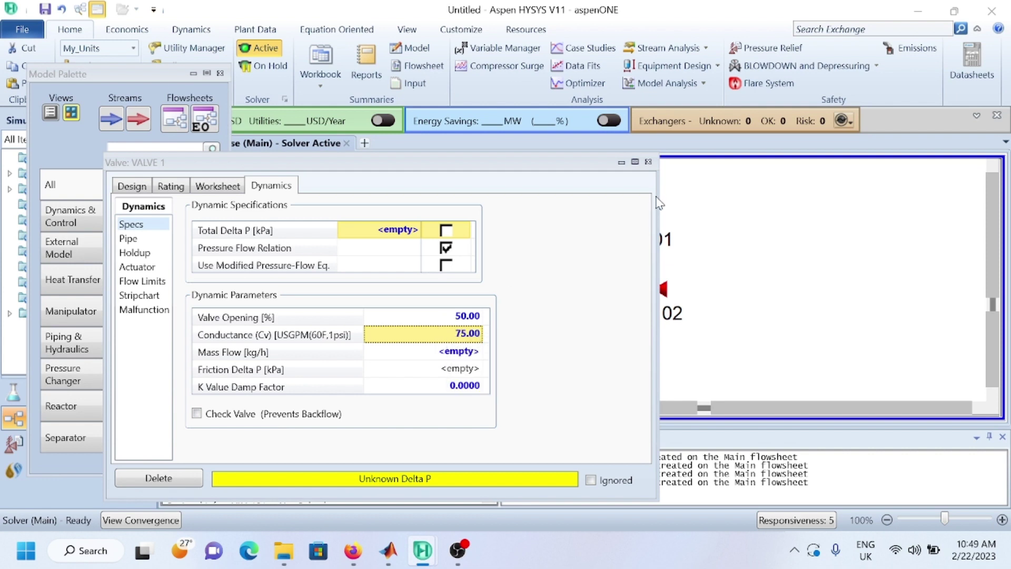
left_click(648, 162)
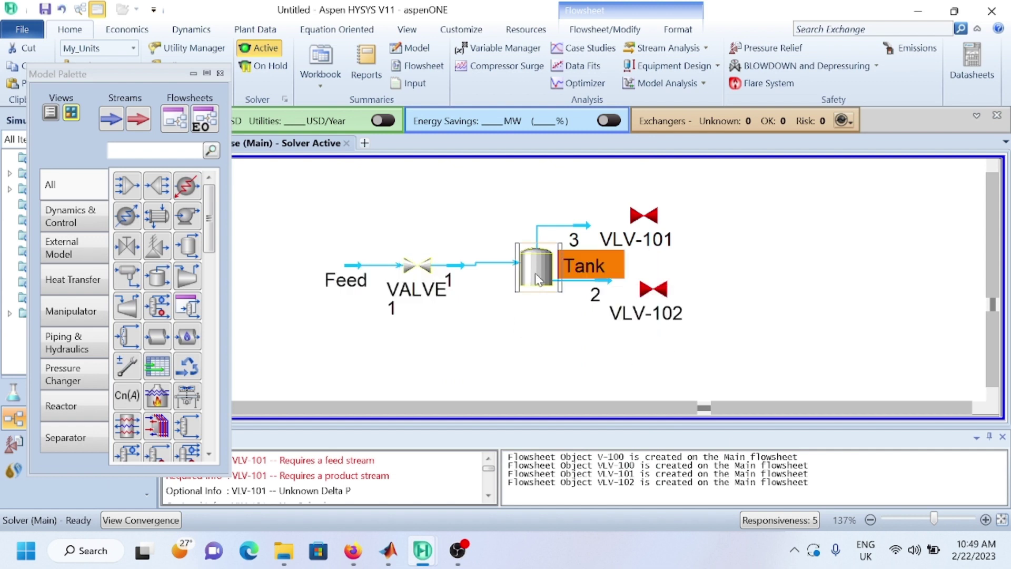
Connect valve VLV-101 to inlet stream 3 and a new outlet stream named Air.
double_click(644, 218)
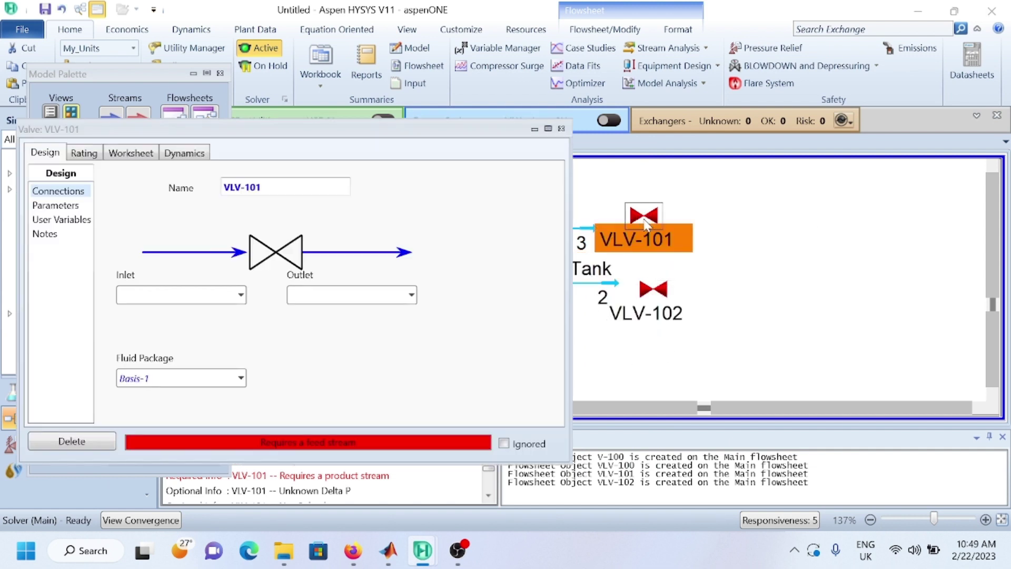
left_click_drag(402, 140, 597, 106)
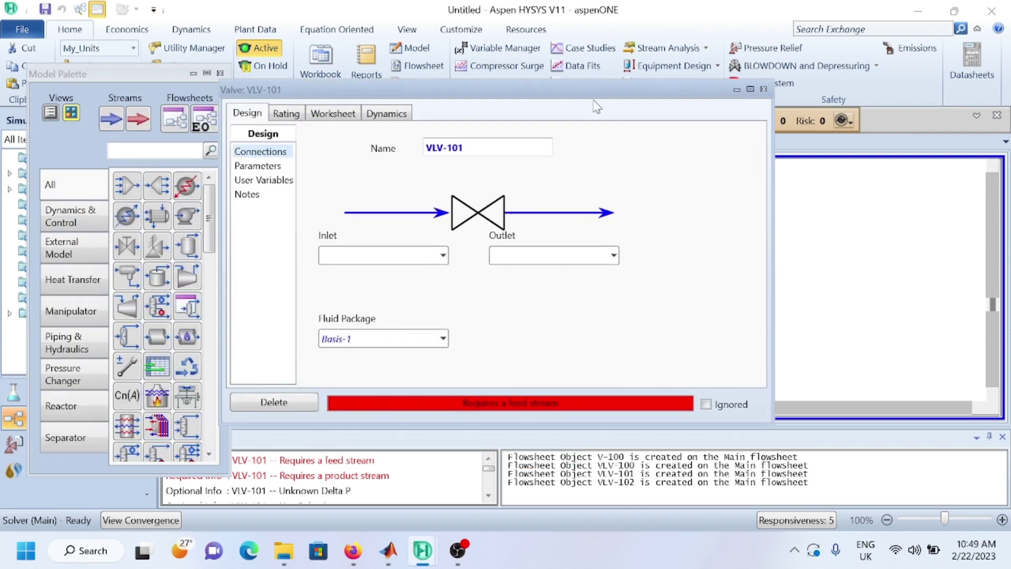
left_click(443, 255)
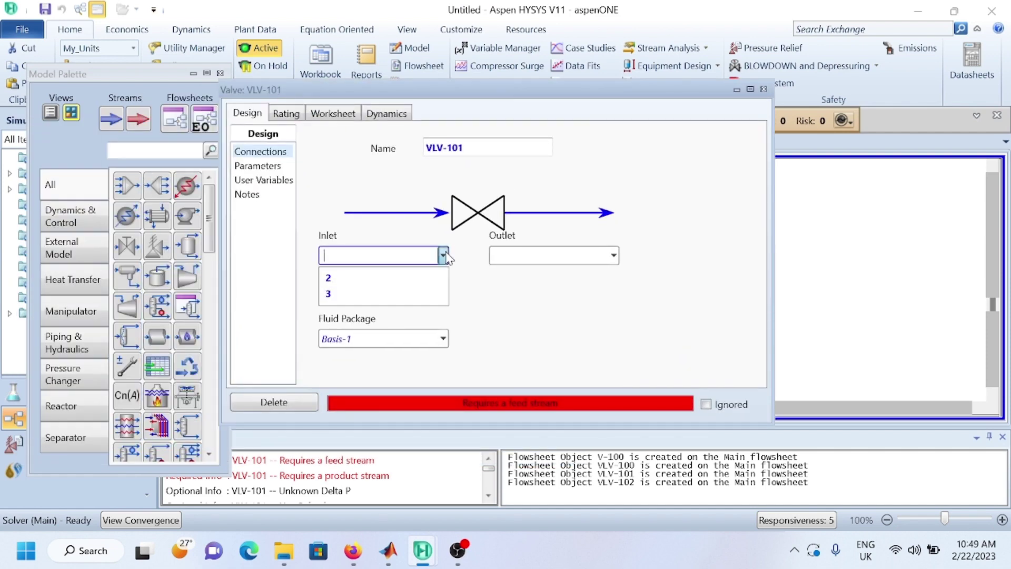
left_click(397, 291)
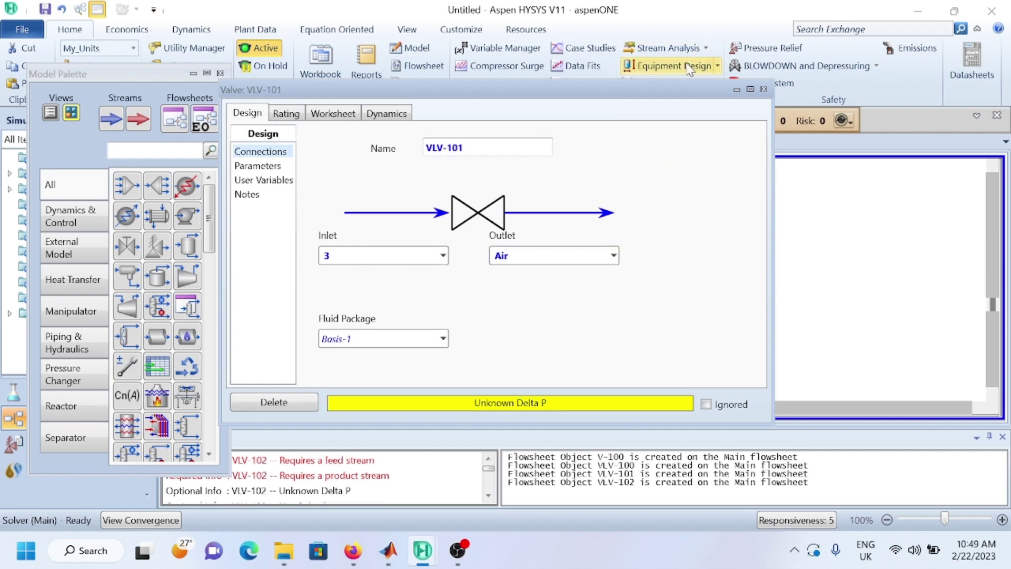
mouse_move(655, 100)
left_mouse_down()
mouse_move(348, 101)
mouse_move(640, 92)
left_mouse_up()
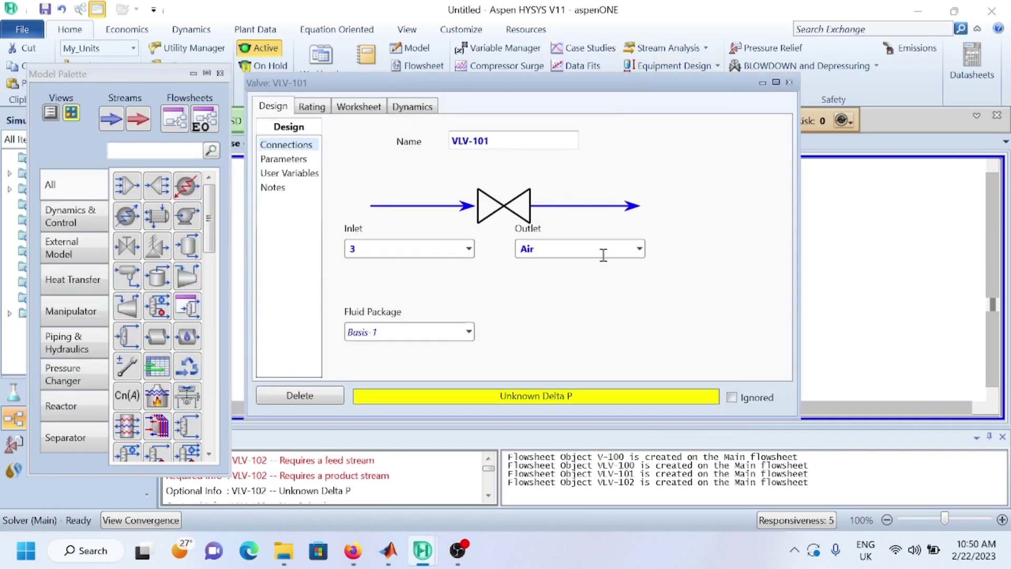
Set VLV-101's conductance (Cv) to 55 USGPM(60F,1psi) in its dynamic parameters and close its properties.
left_click(402, 110)
left_click(620, 256)
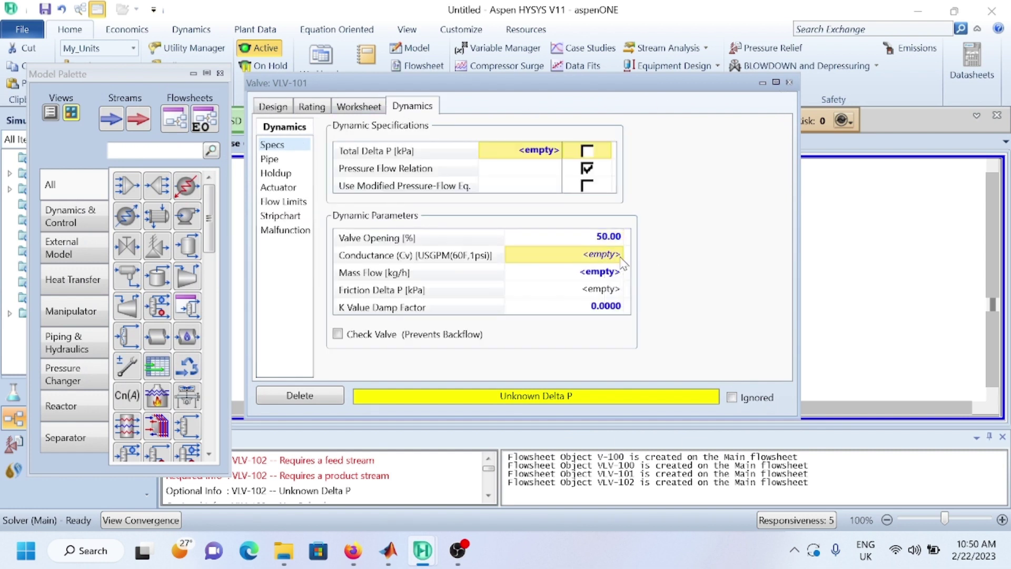
type("55")
key("Return")
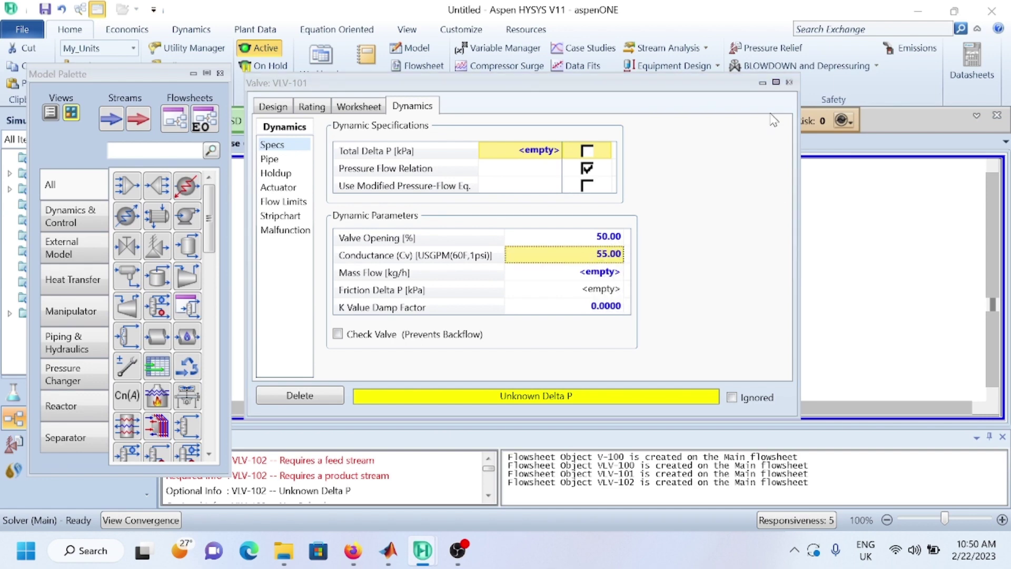
left_click(790, 83)
Connect valve VLV-102 to inlet stream 2 and a new outlet stream named Water.
double_click(654, 289)
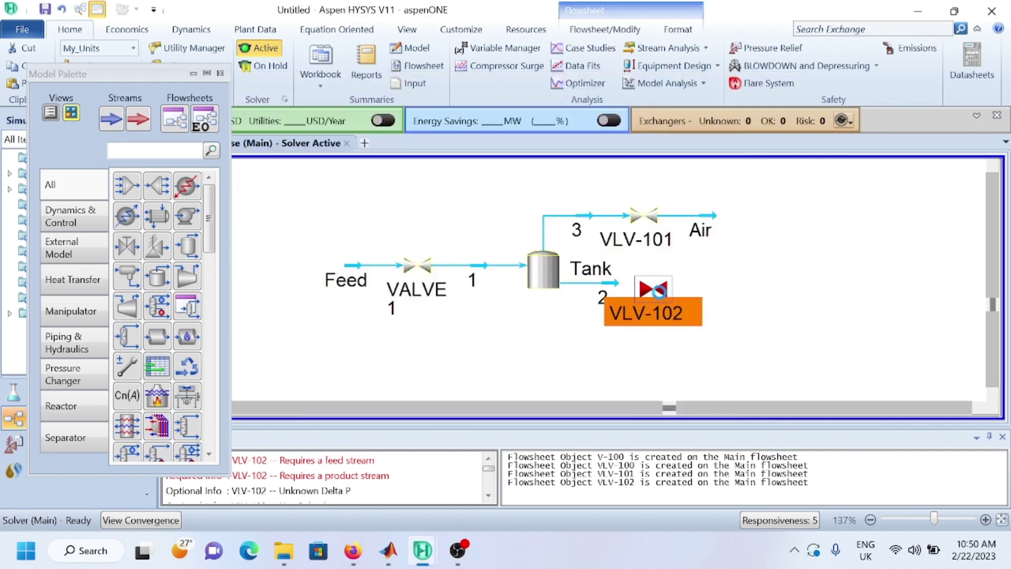
left_click(272, 327)
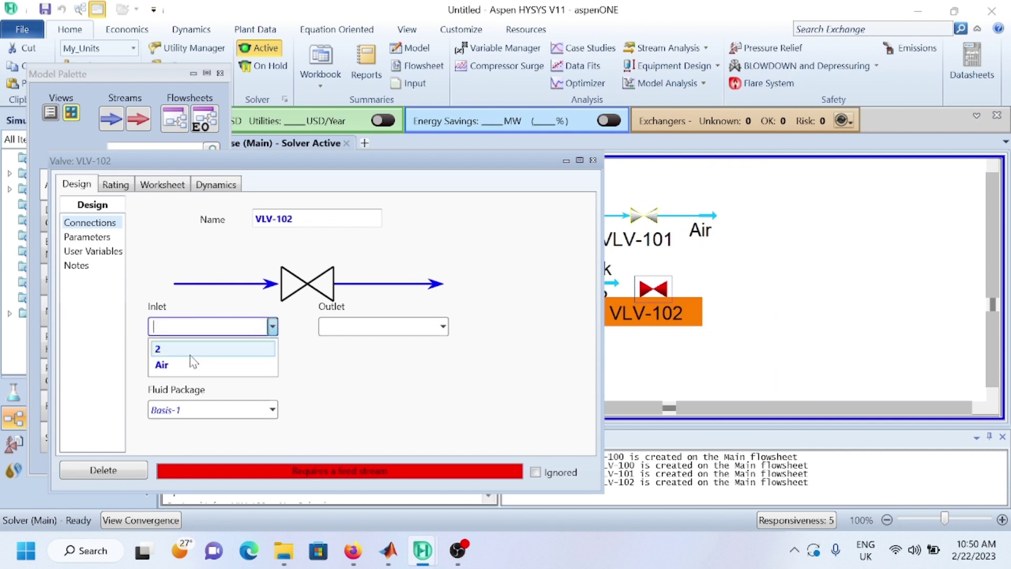
left_click(186, 349)
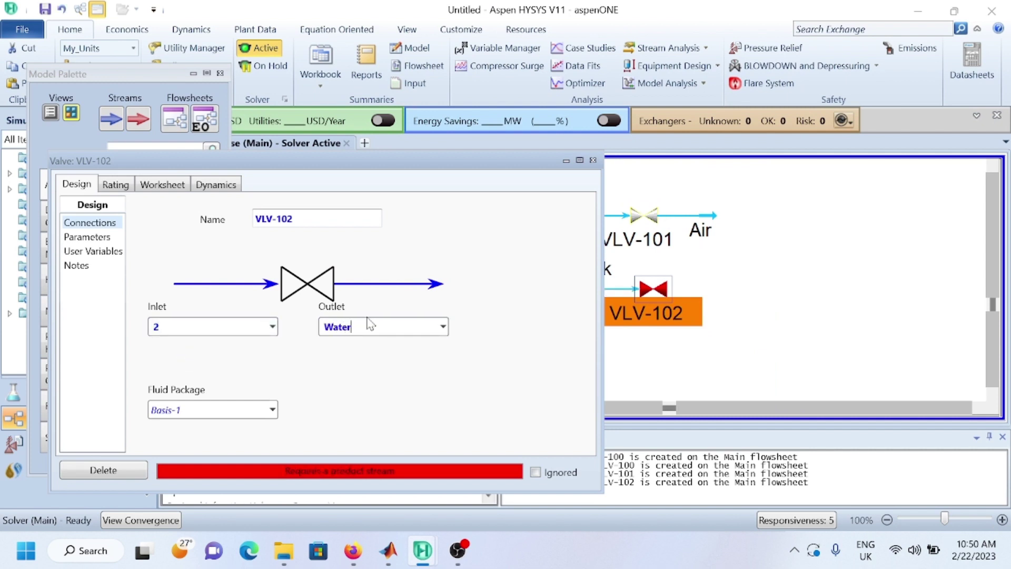
key("Return")
left_click_drag(484, 165, 336, 154)
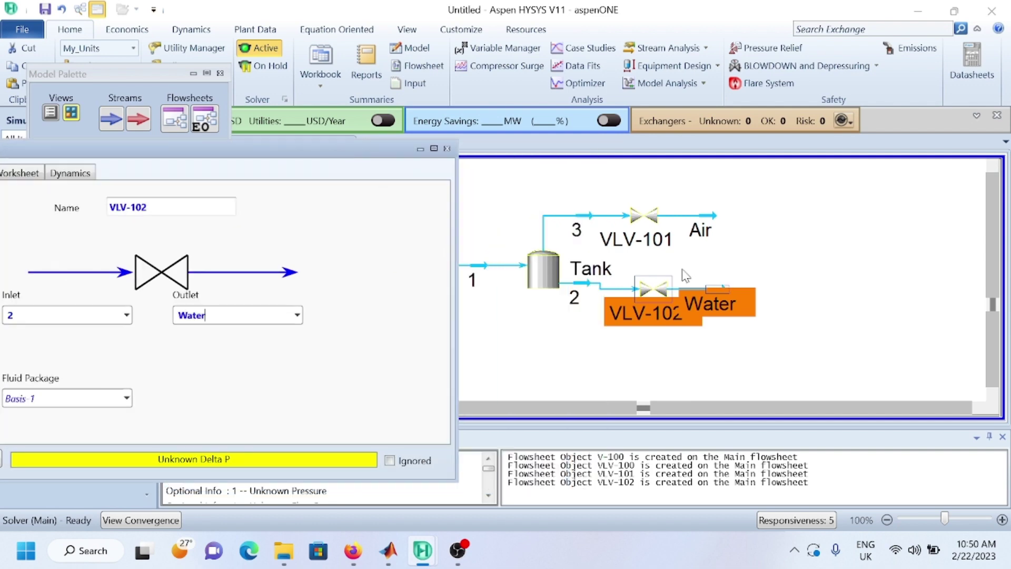
left_click_drag(188, 154, 439, 109)
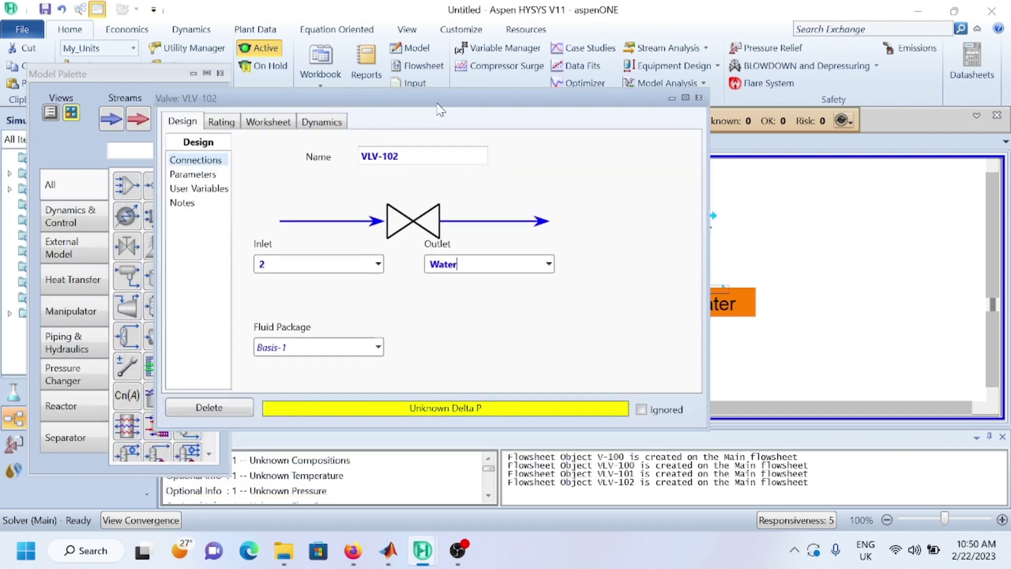
Set VLV-102's conductance (Cv) to 55 USGPM(60F,1psi) and shift the valve slightly on the flowsheet to line up with stream 2.
left_click(307, 125)
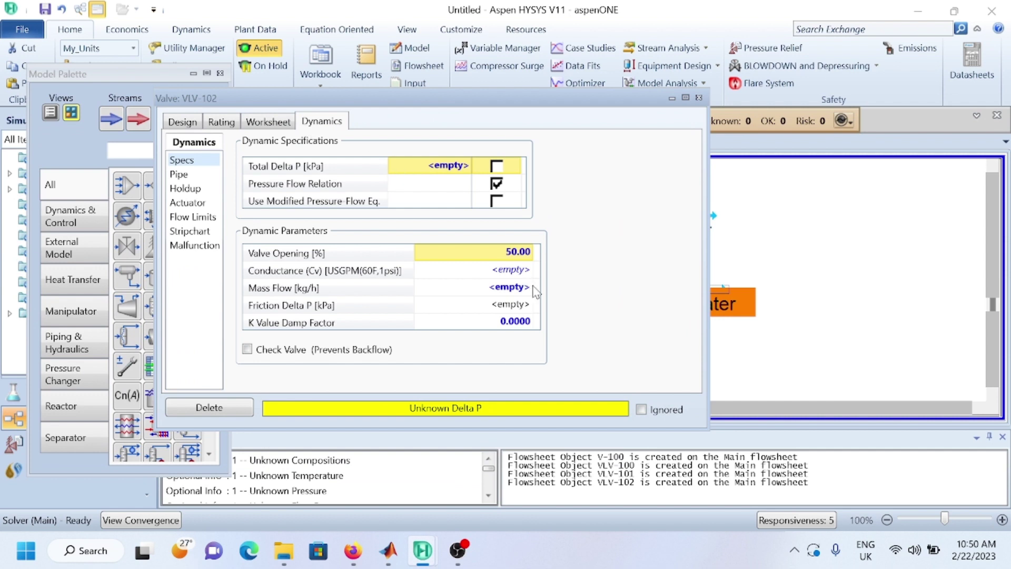
left_click(521, 269)
type("55")
key("Return")
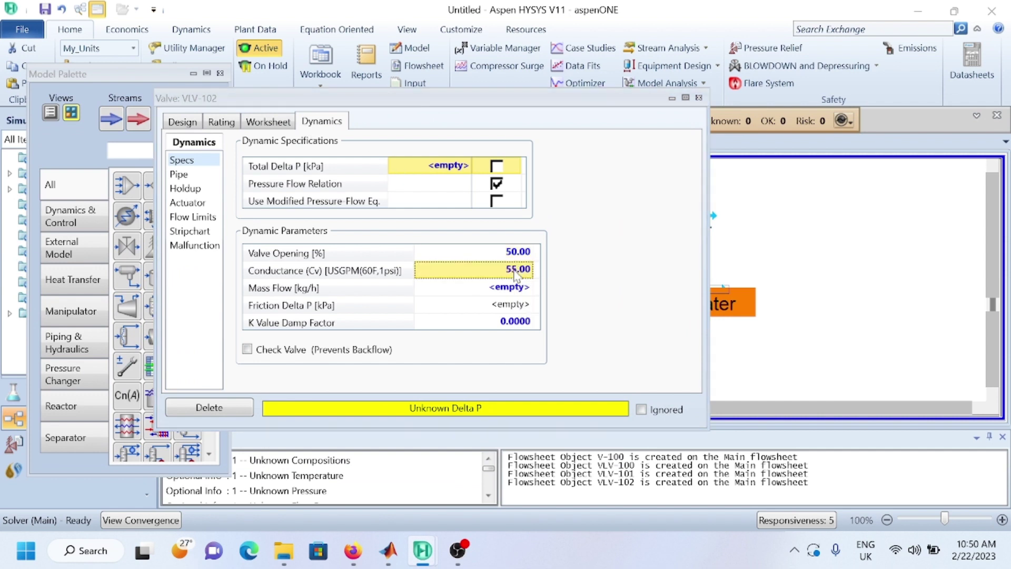
left_click(699, 98)
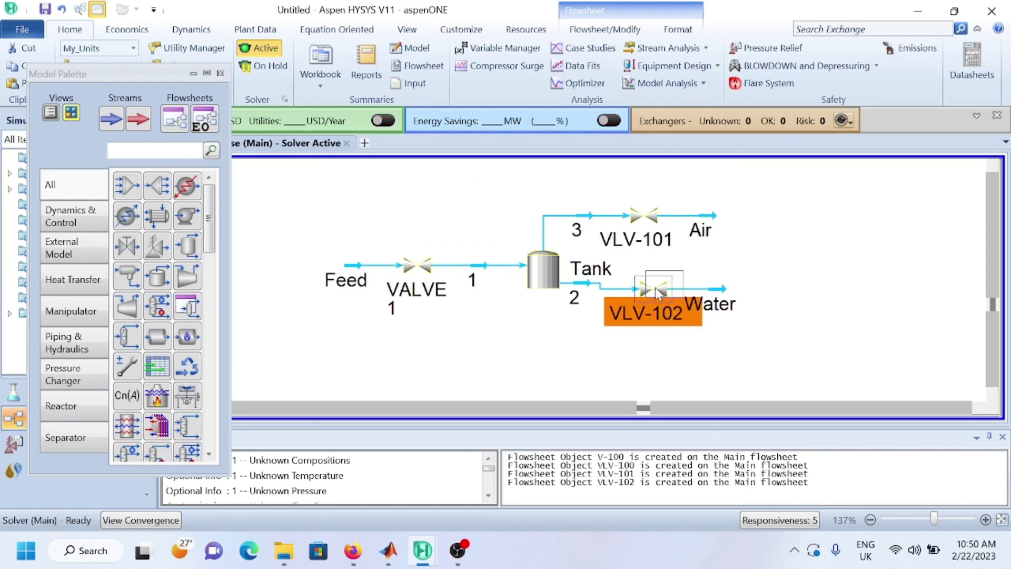
left_click_drag(656, 288, 669, 283)
Set the Feed stream's temperature to 25 C in its worksheet conditions.
double_click(340, 275)
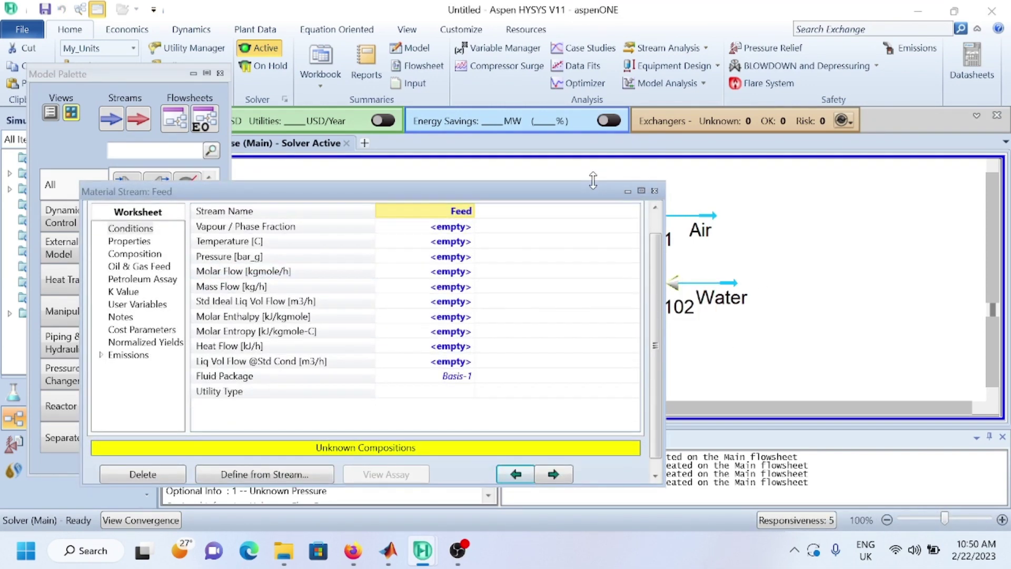
left_click_drag(593, 180, 593, 54)
left_click(242, 138)
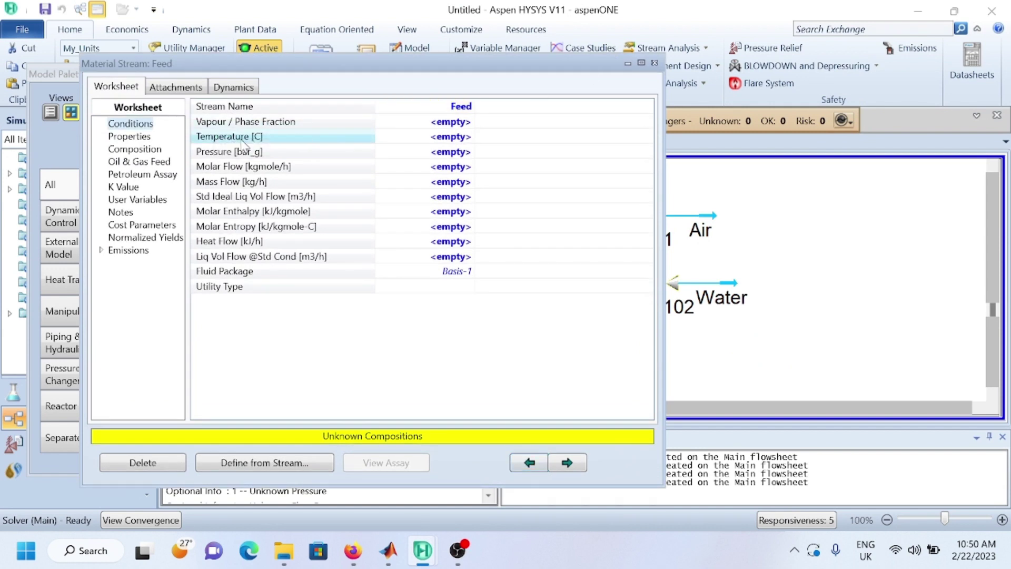
left_click(455, 138)
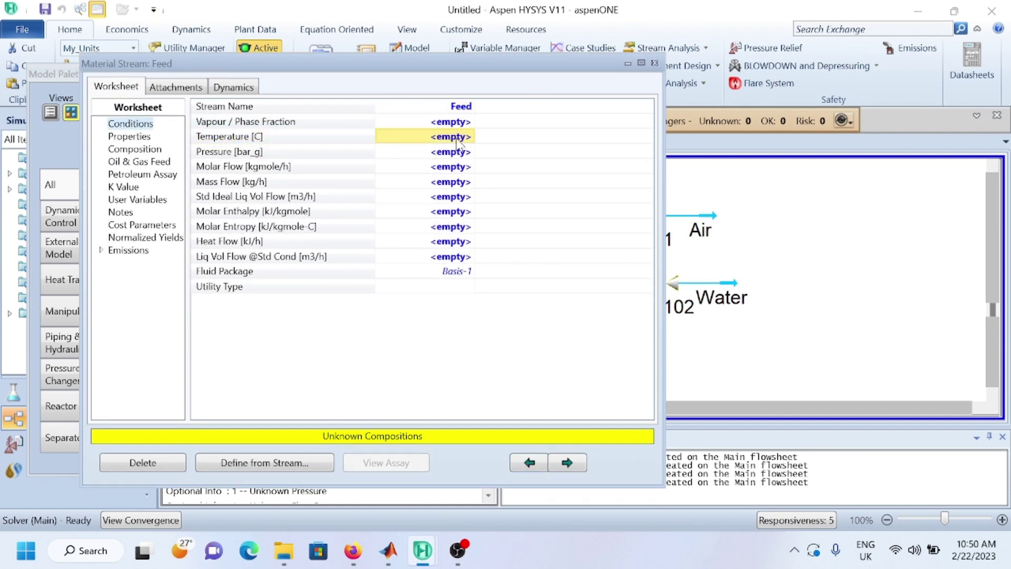
type("25")
key("Return")
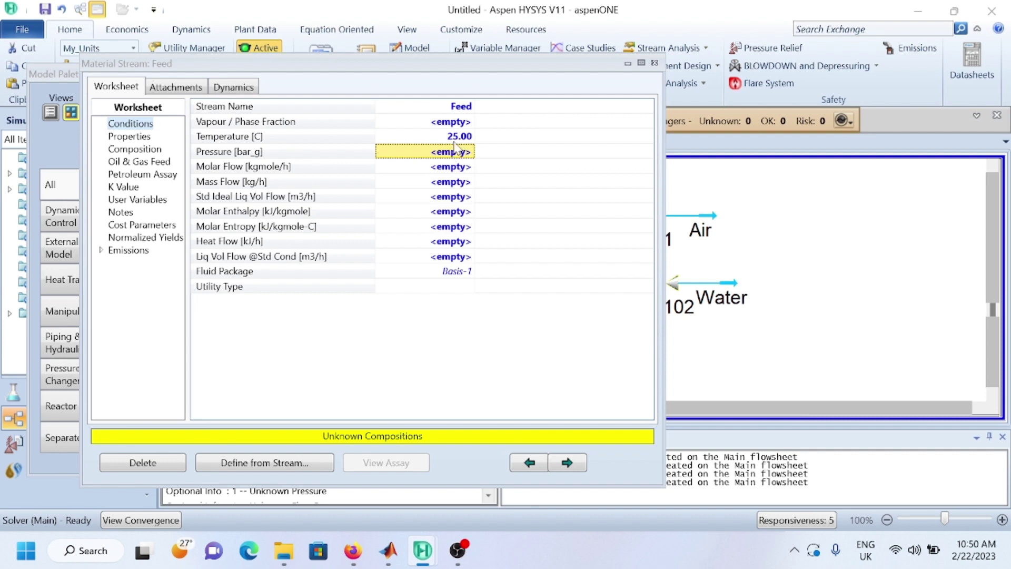
Set the Feed stream's pressure to 5 bar_g.
left_click(447, 153)
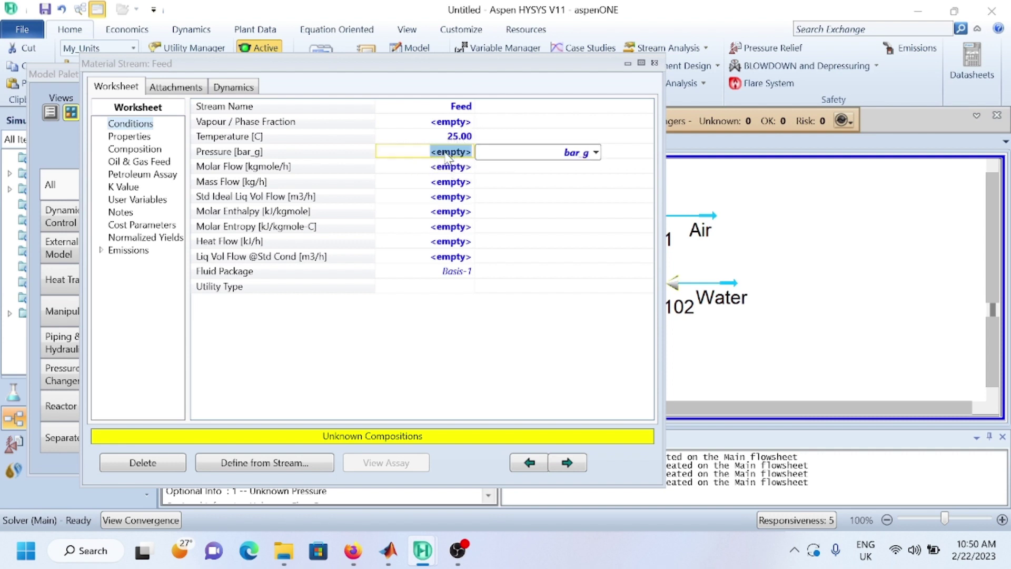
type("5")
key("Return")
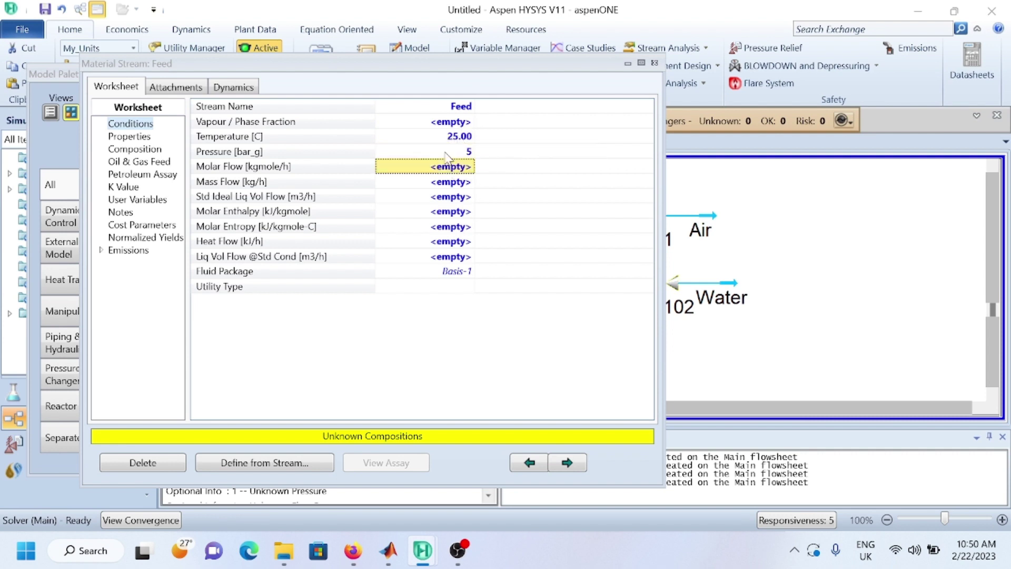
mouse_move(458, 155)
key("Left")
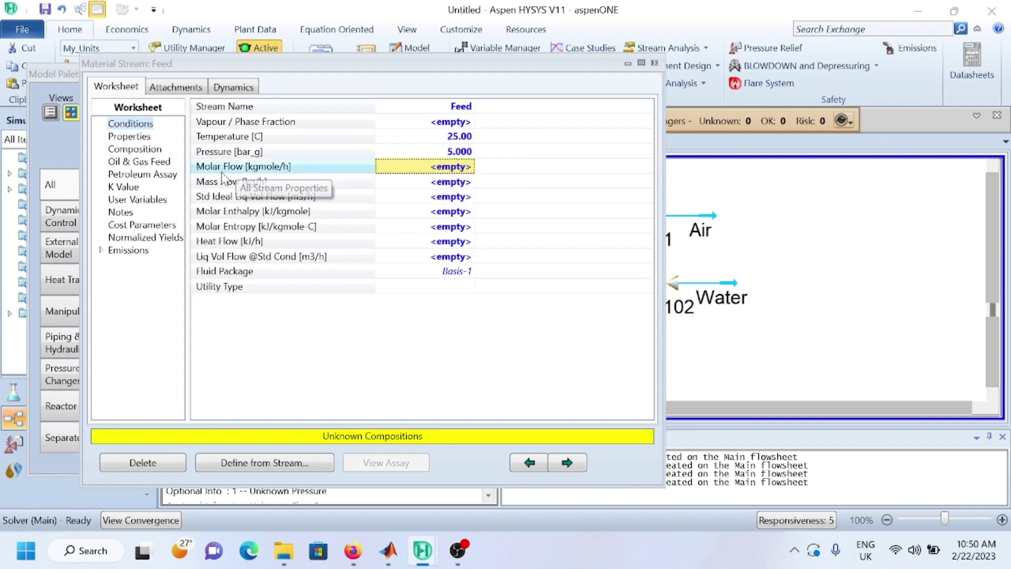
Set the Feed stream's mass flow to 5000 kg/h in its worksheet conditions.
left_click(316, 184)
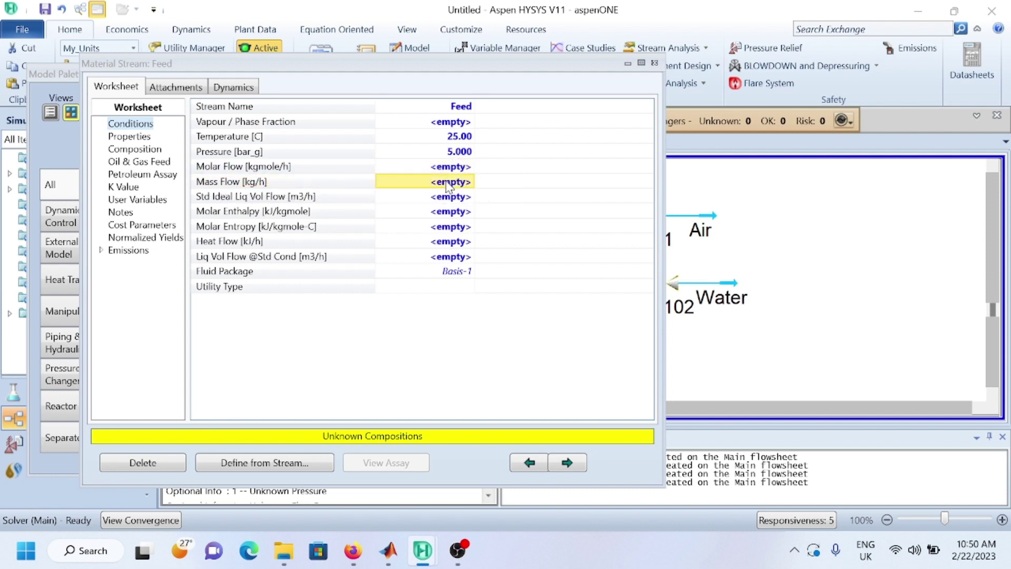
type("5000")
key("Return")
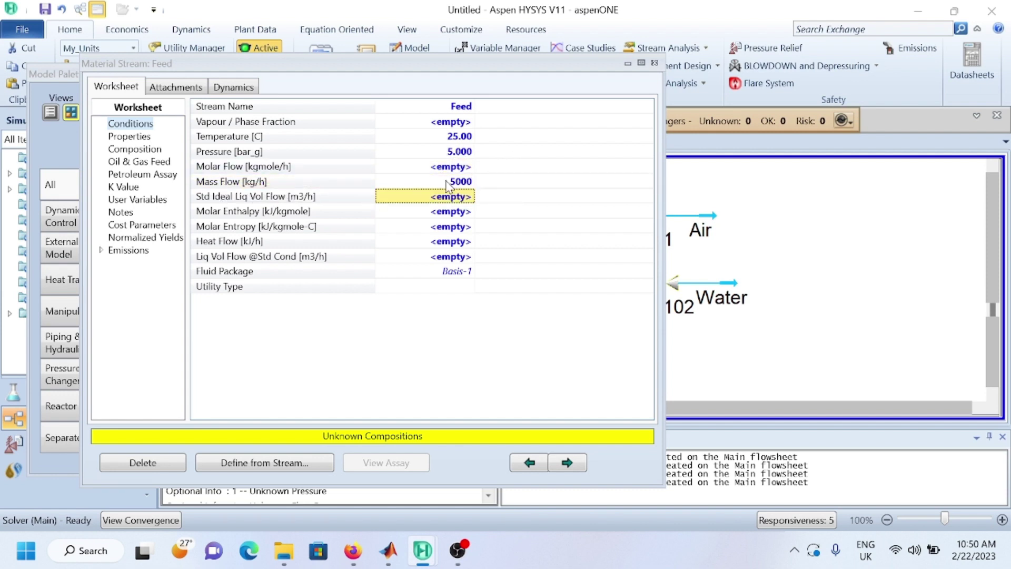
left_click(440, 183)
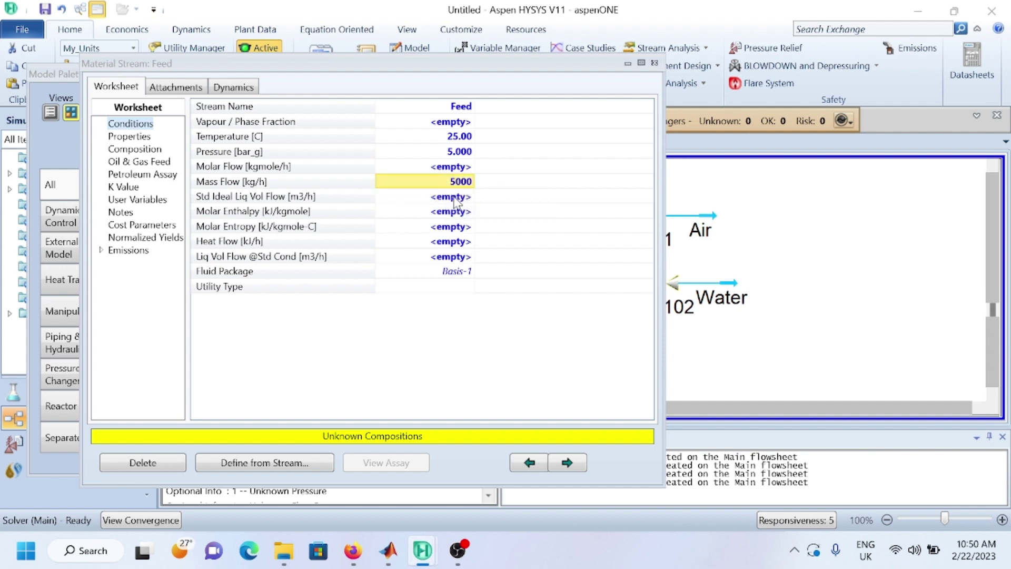
Define the Feed stream's composition as mole fractions of 0.9 H2O and 0.1 Air, and close the stream.
left_click(127, 152)
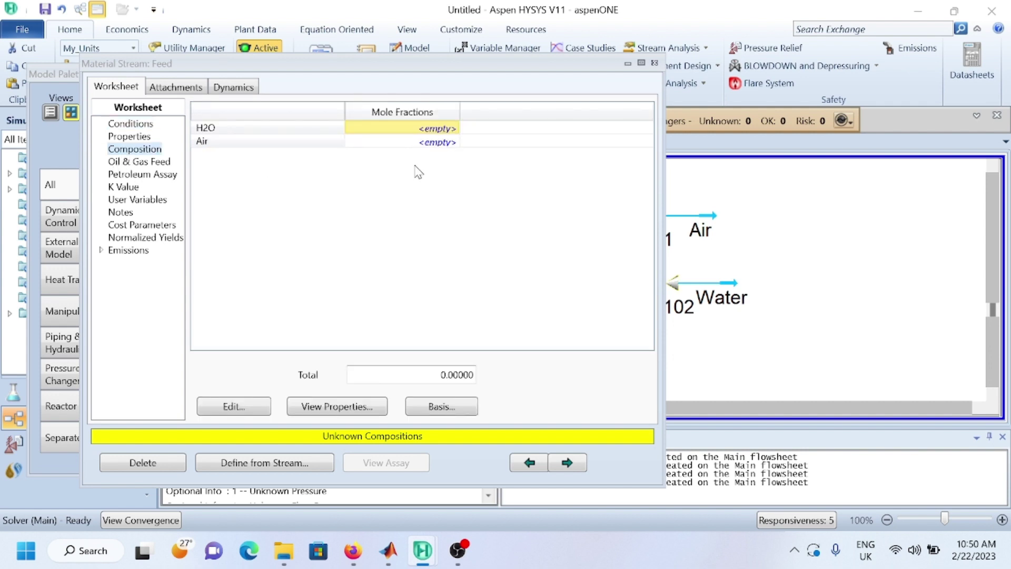
left_click(234, 407)
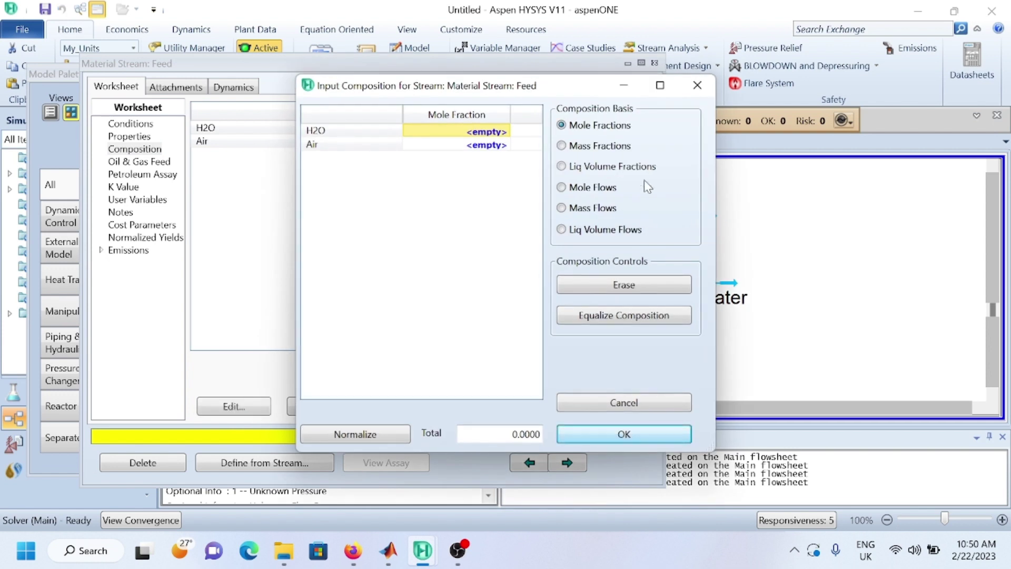
left_click(481, 135)
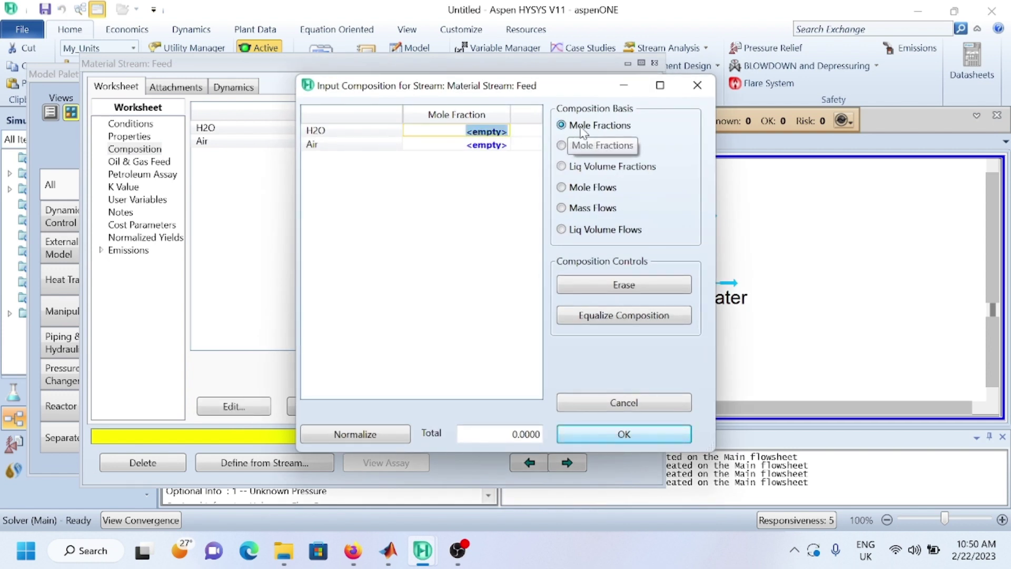
type("0.9")
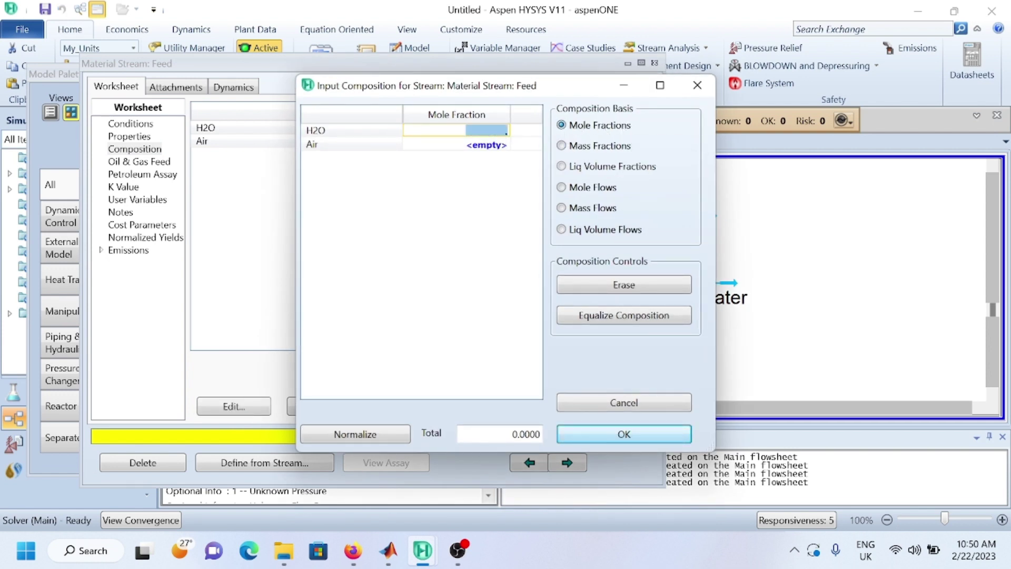
key("Return")
left_click(500, 146)
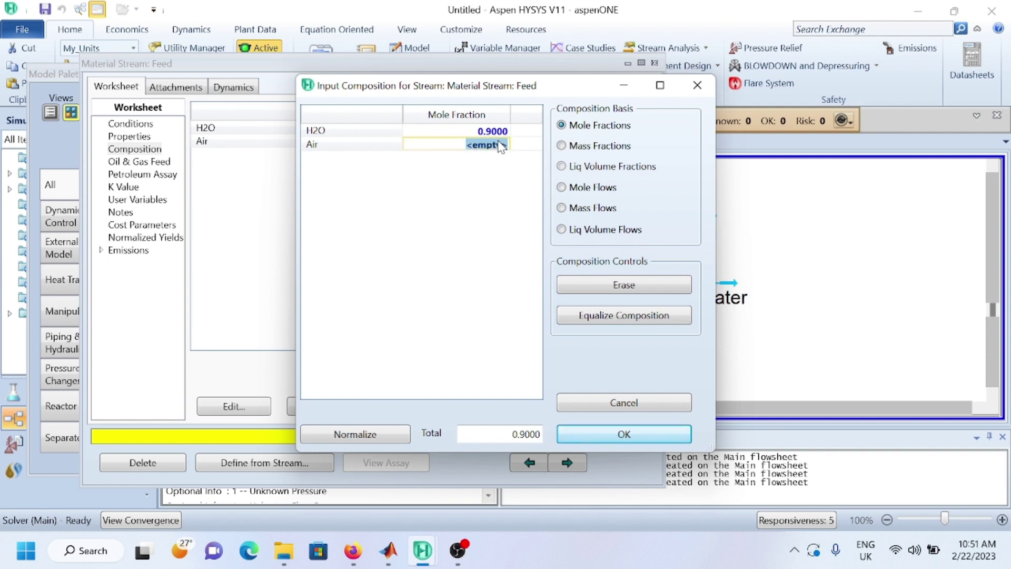
type("0.1")
key("Return")
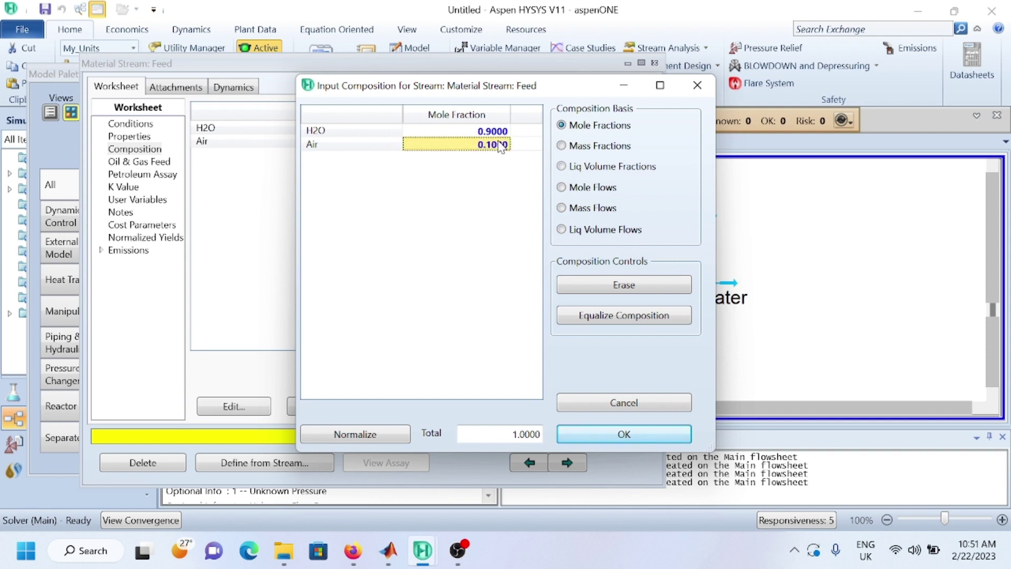
left_click(560, 434)
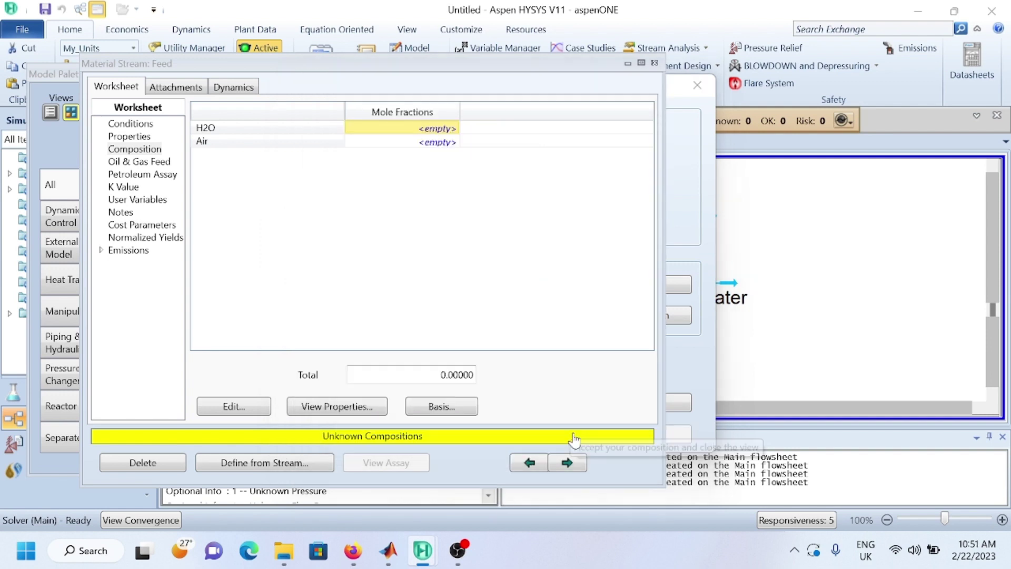
left_click(655, 65)
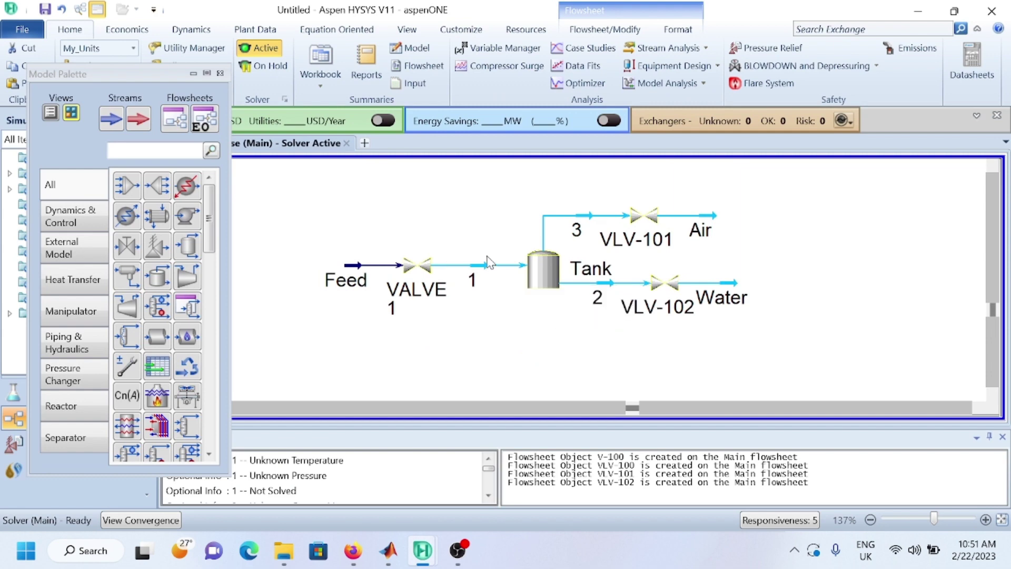
Set the dynamic pressure specification of stream 1, between VALVE 1 and the tank, to 4 bar_g.
double_click(479, 274)
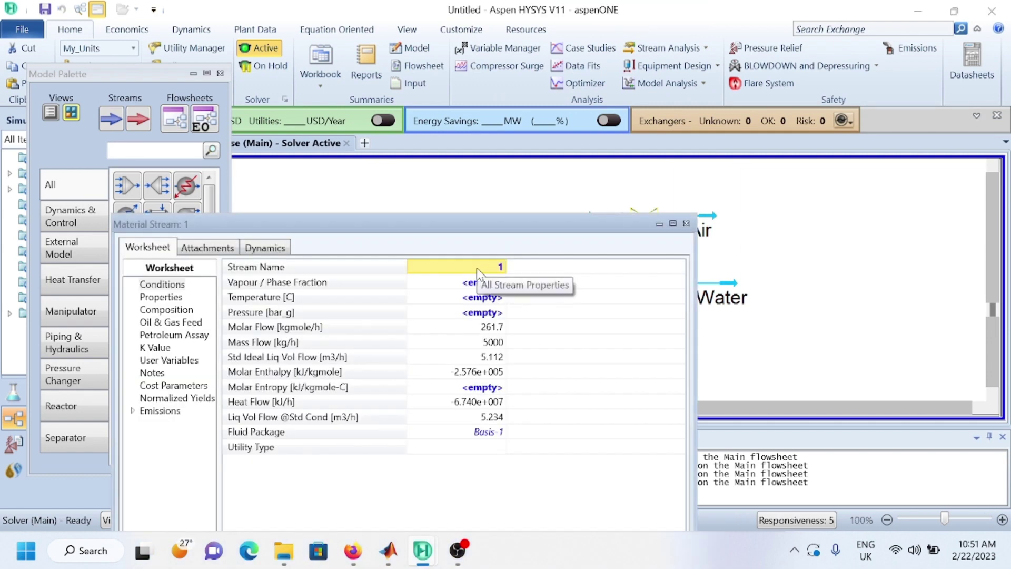
left_click_drag(437, 231, 489, 113)
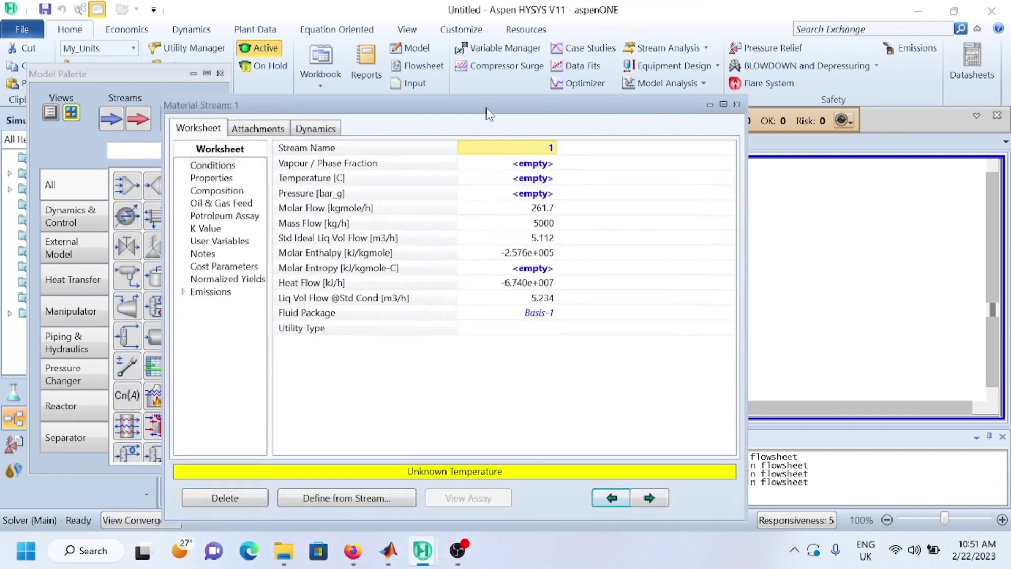
left_click(310, 128)
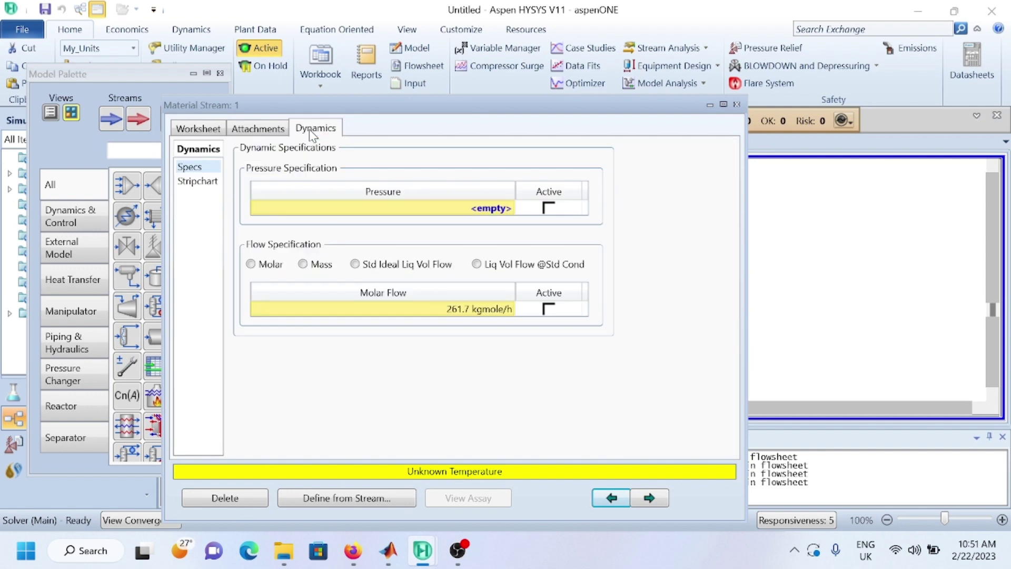
left_click(490, 210)
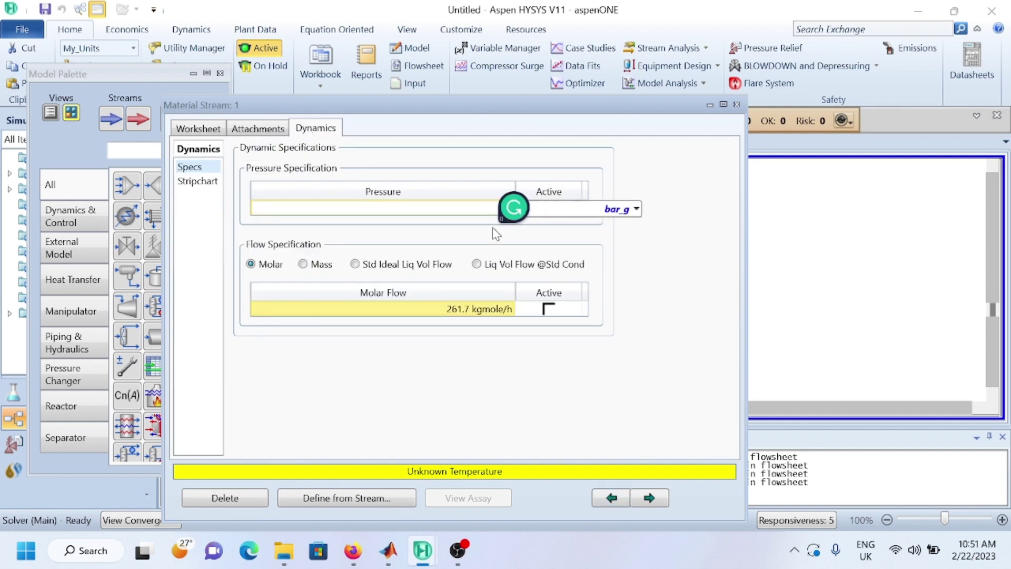
type("4")
key("Return")
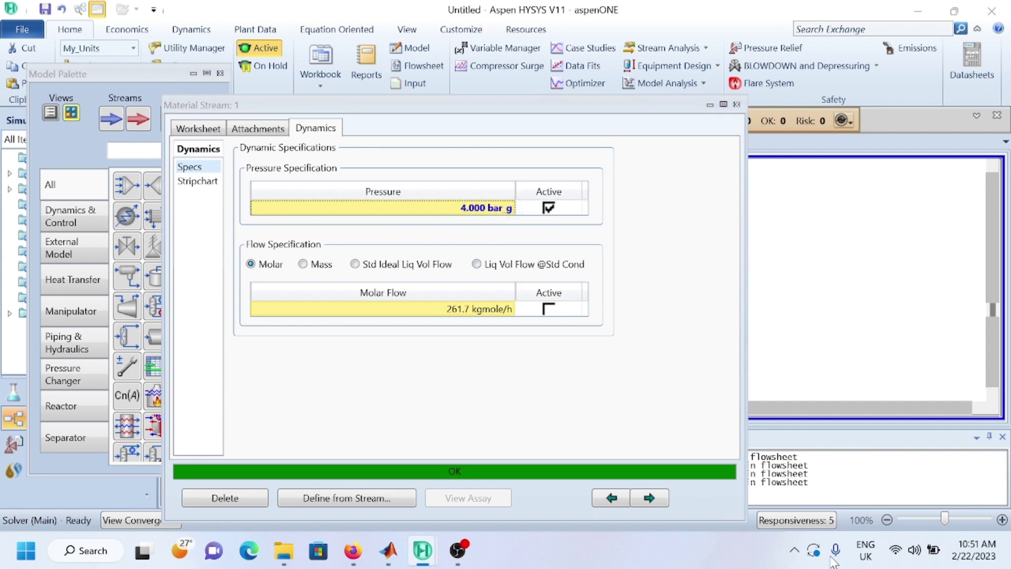
left_click(794, 550)
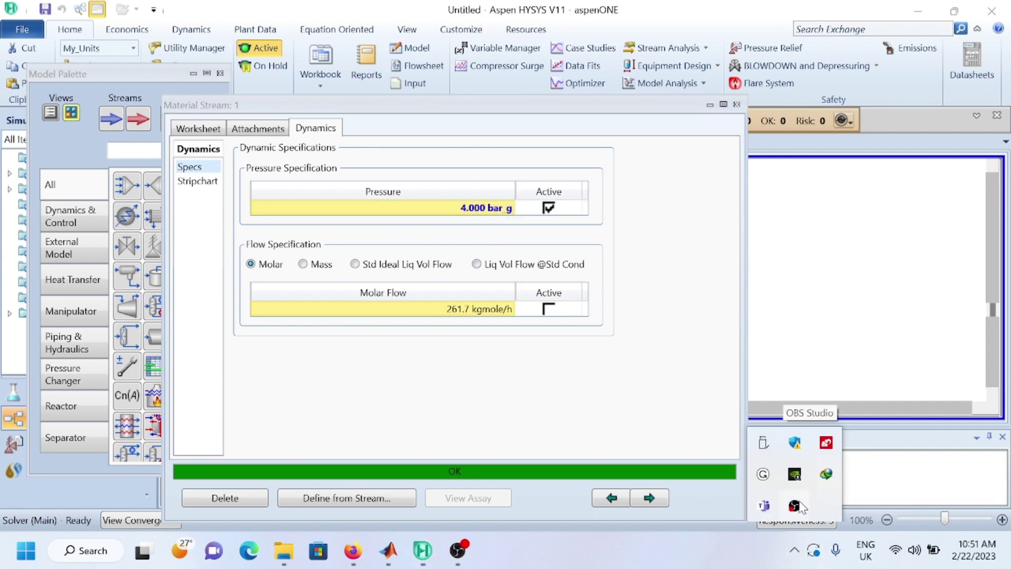
right_click(796, 506)
left_click(717, 465)
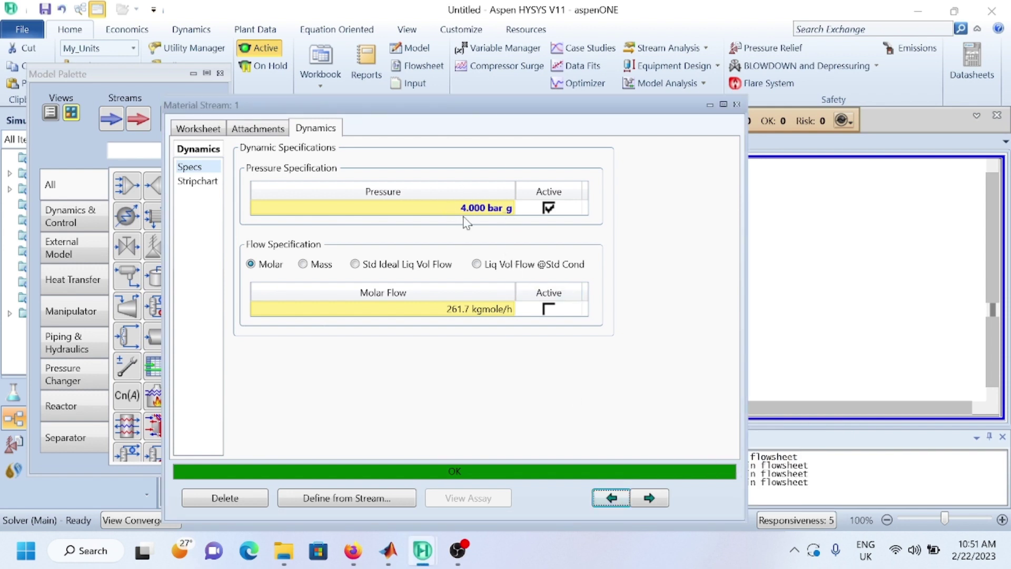
Set the Air outlet stream's dynamic pressure specification to 3 bar_g.
left_click(737, 104)
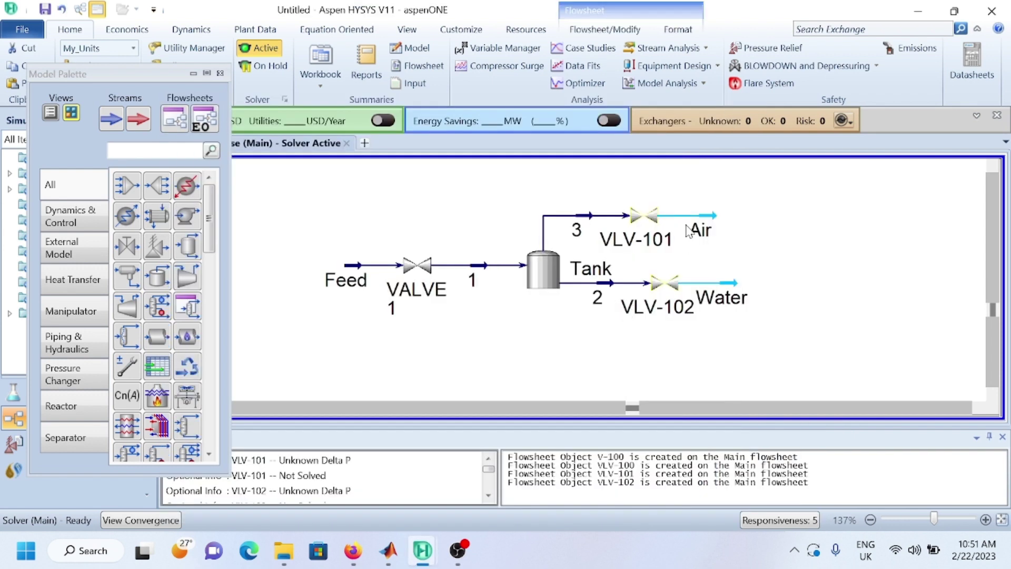
double_click(709, 221)
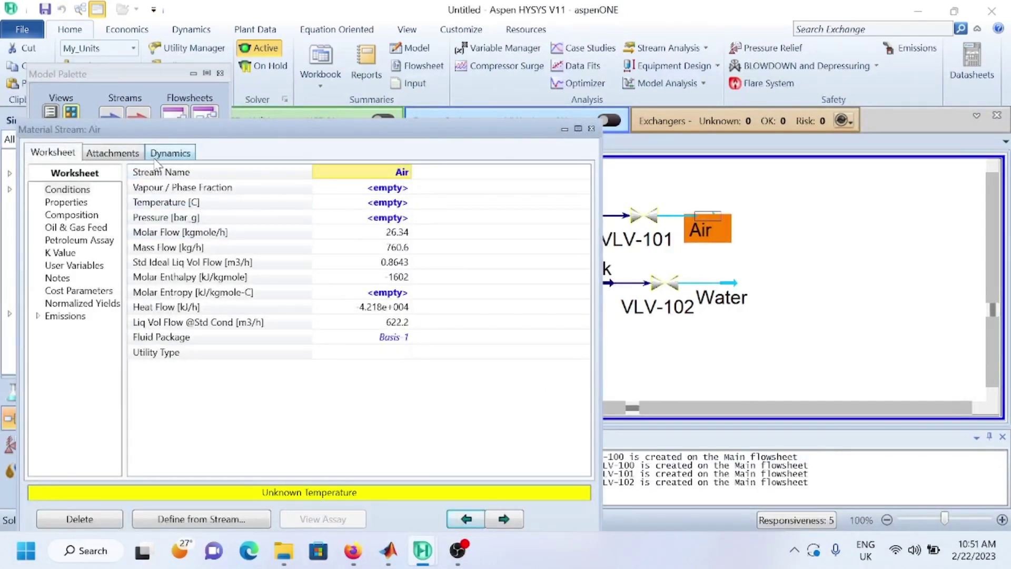
left_click(156, 156)
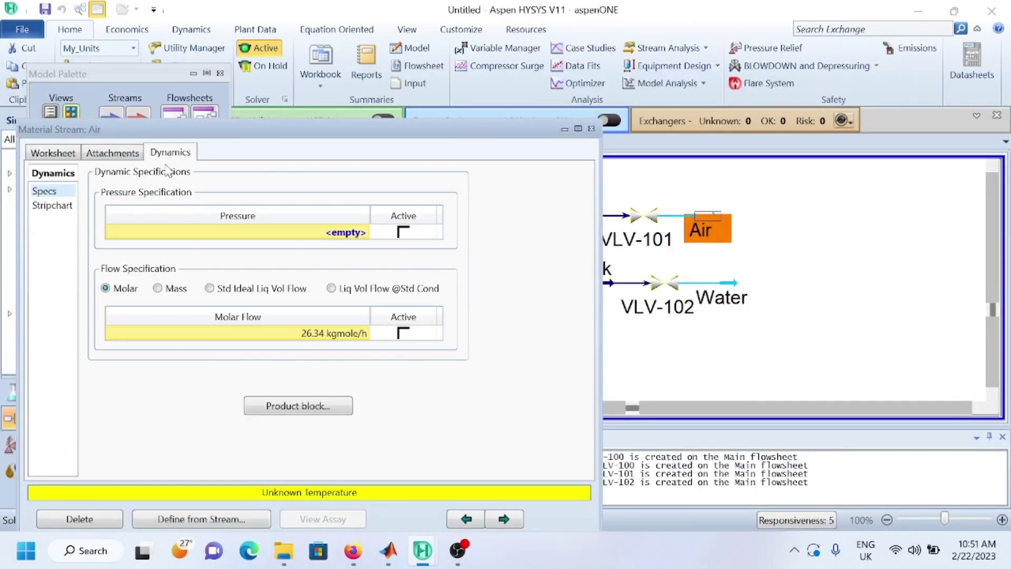
left_click(345, 235)
type("3")
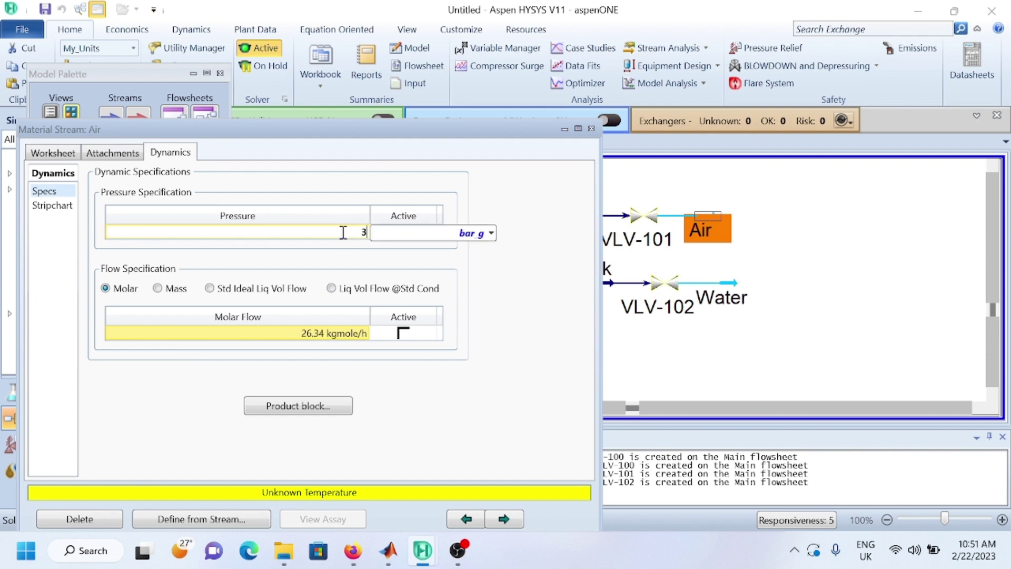
key("Return")
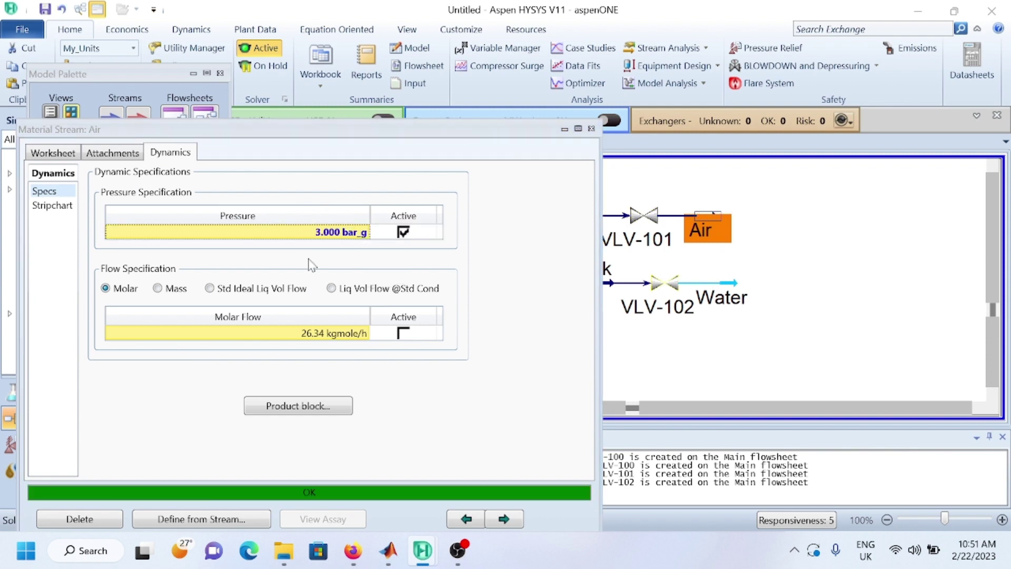
left_click(592, 128)
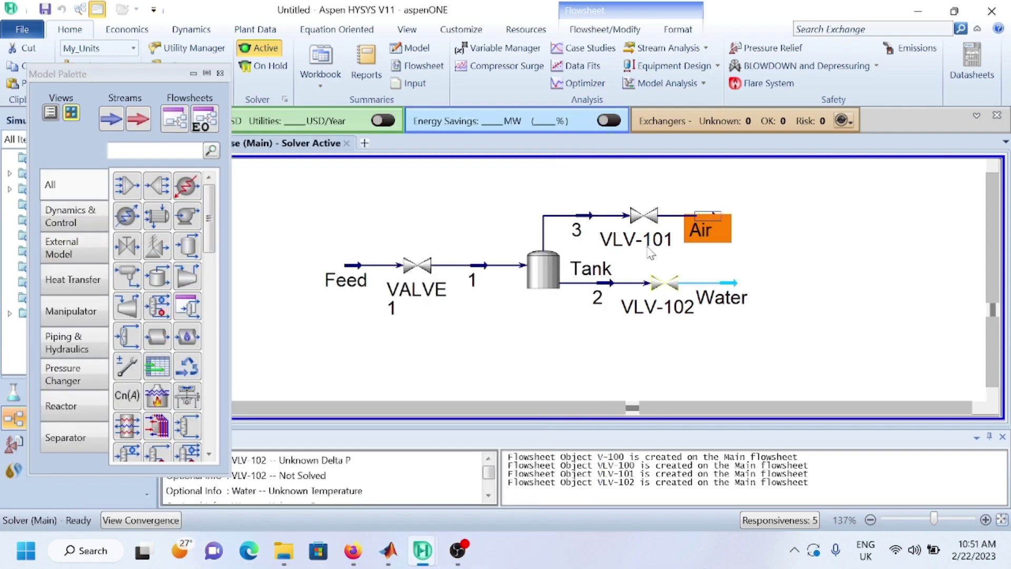
Set the Water outlet stream's dynamic pressure specification to 3 bar_g and shift VLV-102 slightly closer to the tank.
mouse_move(695, 303)
double_click(728, 289)
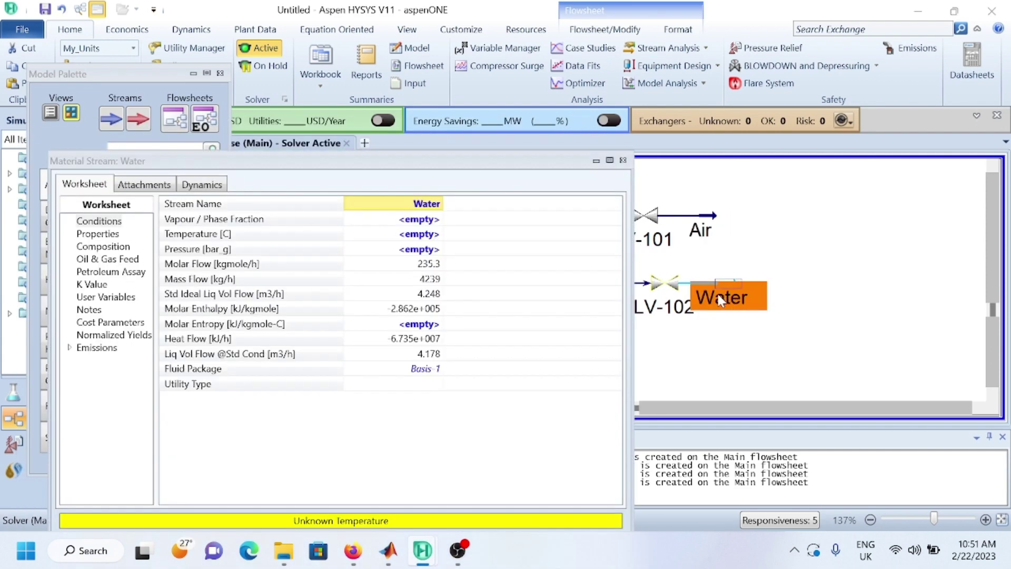
left_click(205, 187)
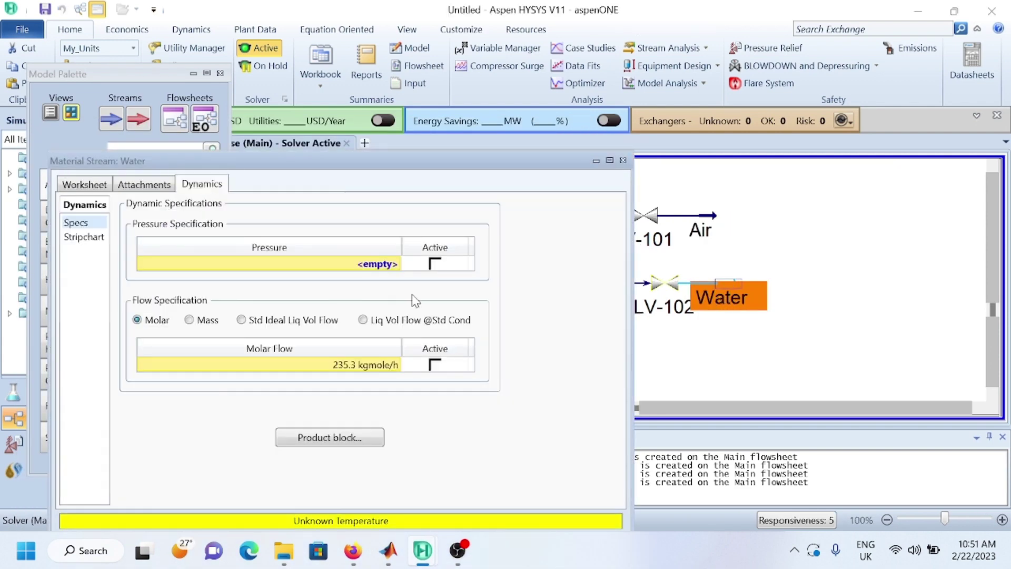
left_click(367, 265)
type("3")
key("Return")
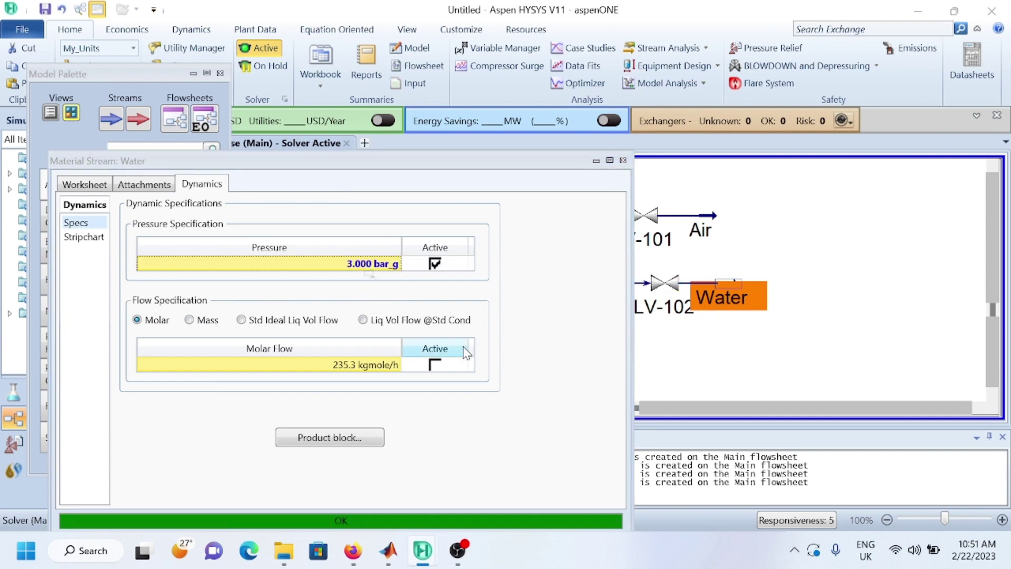
left_click(623, 161)
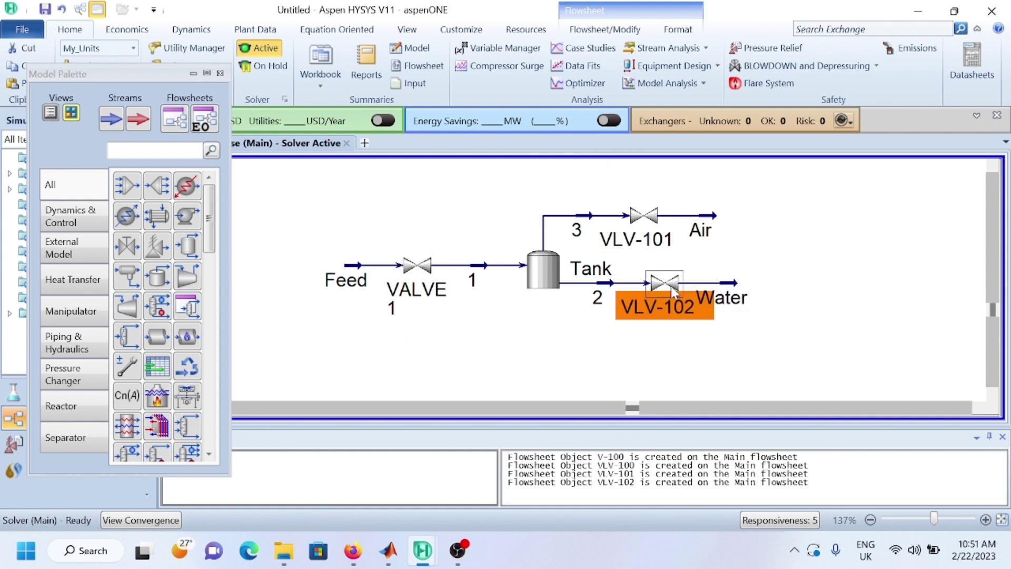
left_click_drag(671, 286, 660, 286)
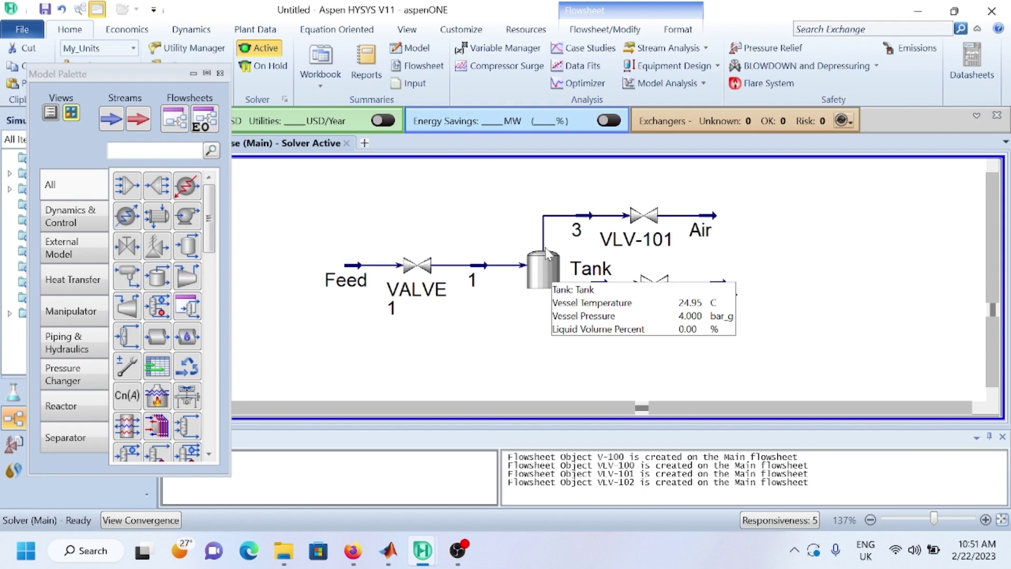
Add a level controller to the Tank from its dynamic specifications and close the tank's properties.
double_click(542, 268)
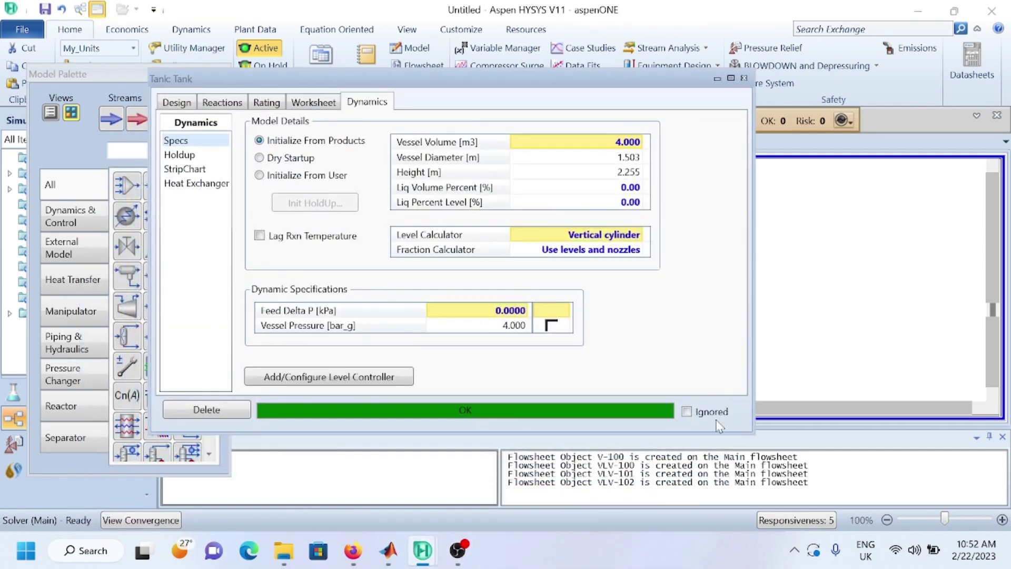
left_click_drag(701, 433, 700, 496)
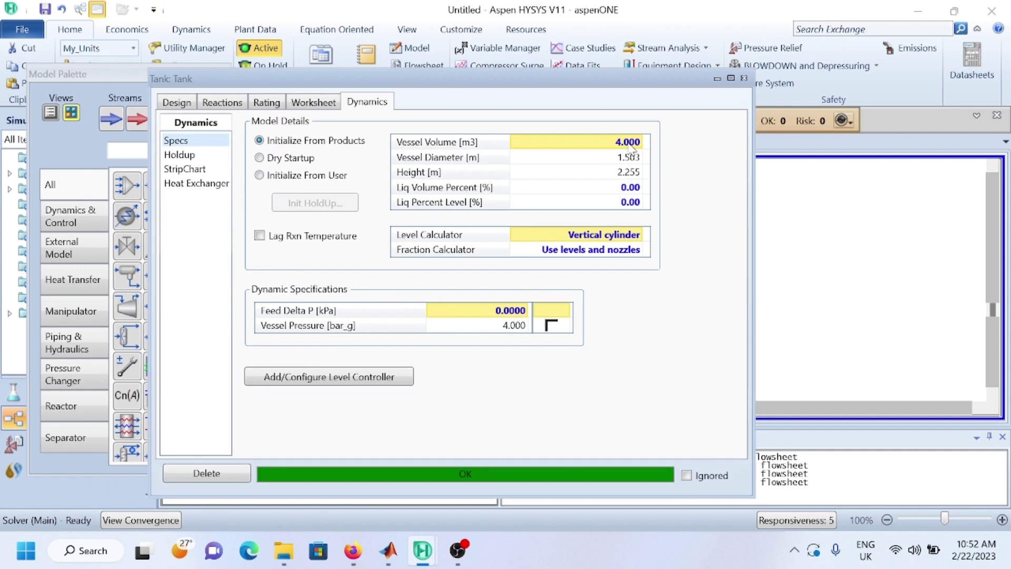
left_click(330, 392)
left_click(744, 78)
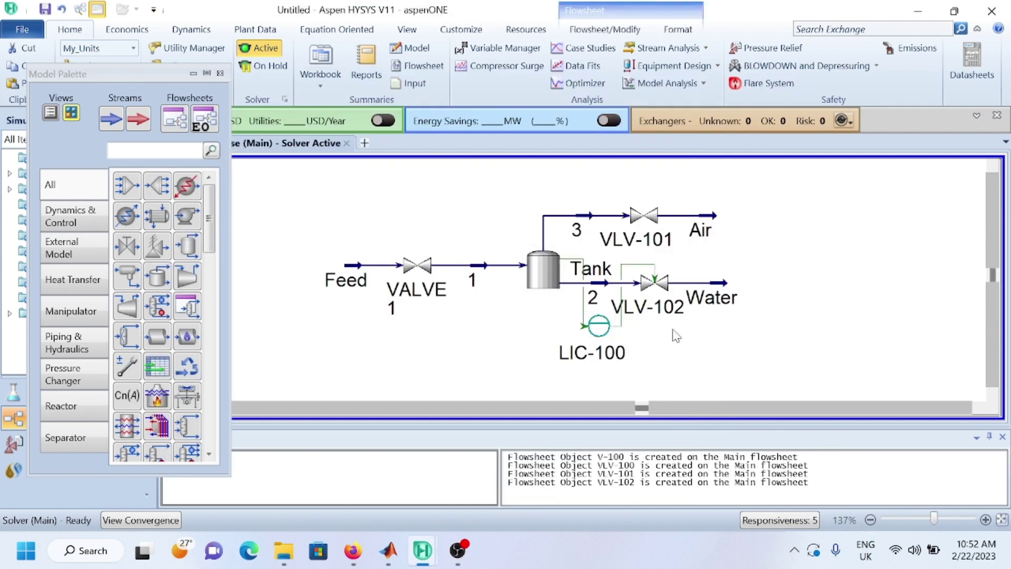
Open the level controller LIC-100 and set its setpoint (SP) to 50 % in the configuration parameters.
double_click(600, 328)
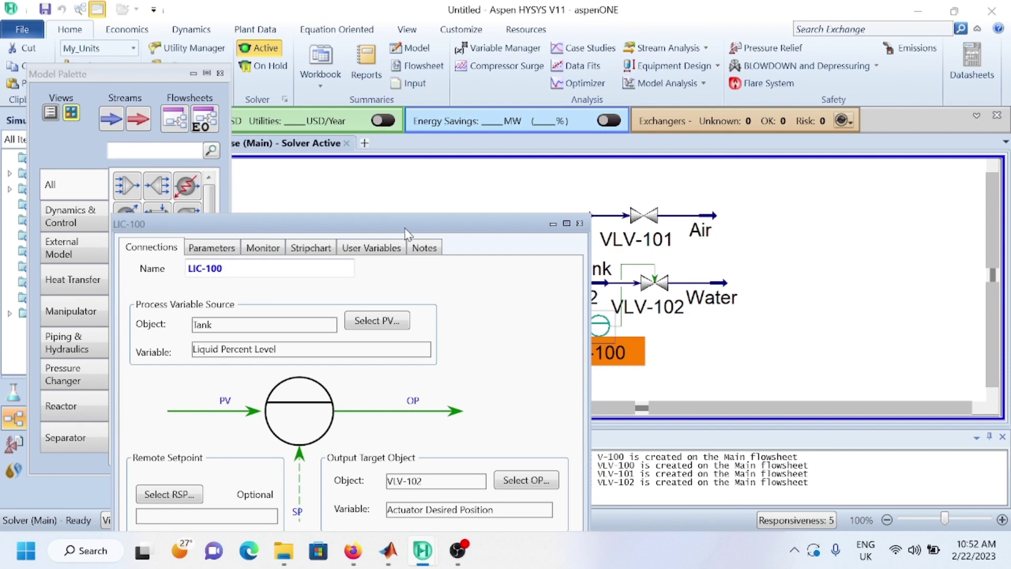
left_click_drag(404, 228, 532, 109)
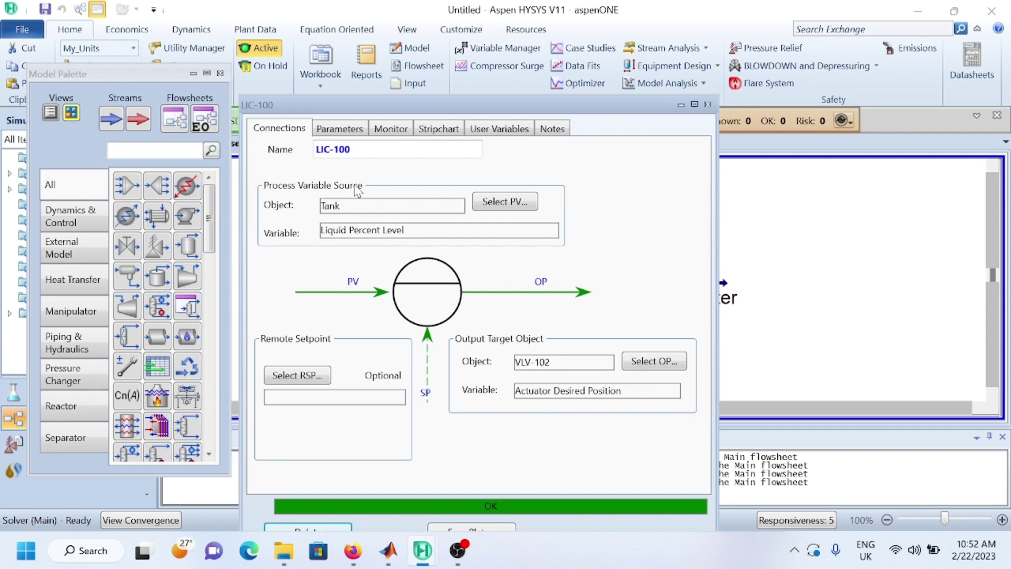
left_click(340, 129)
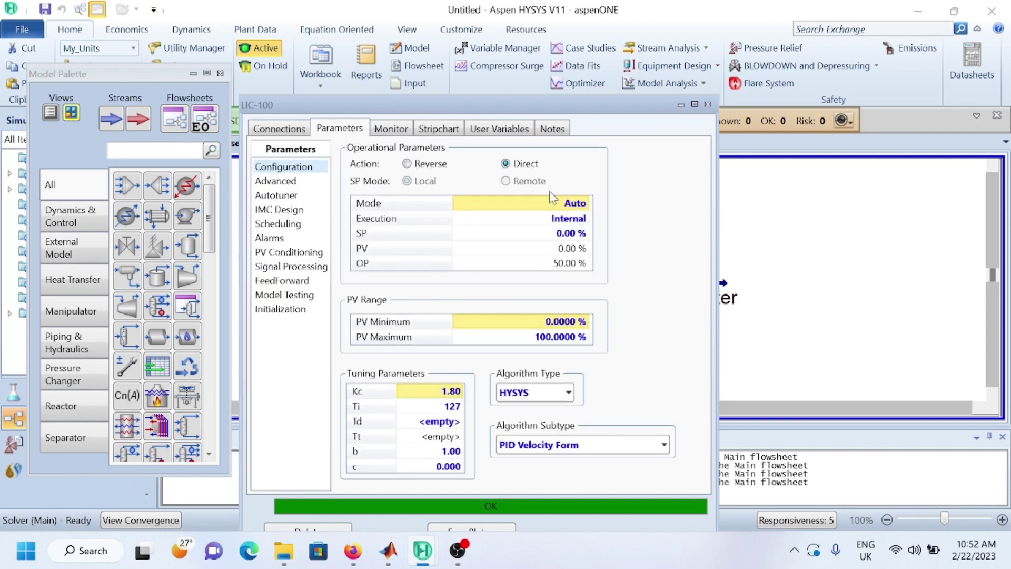
left_click(567, 237)
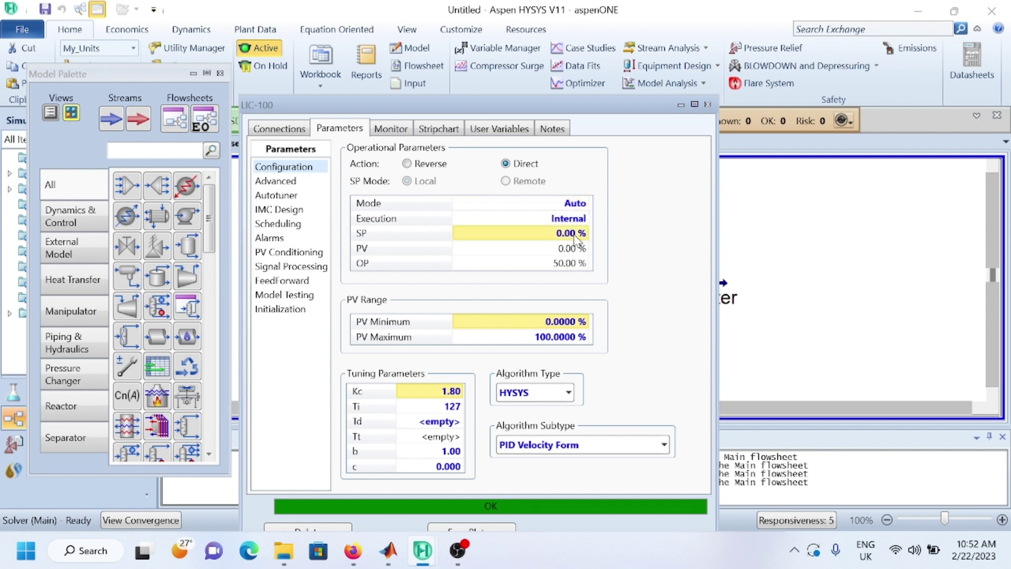
type("50")
key("Return")
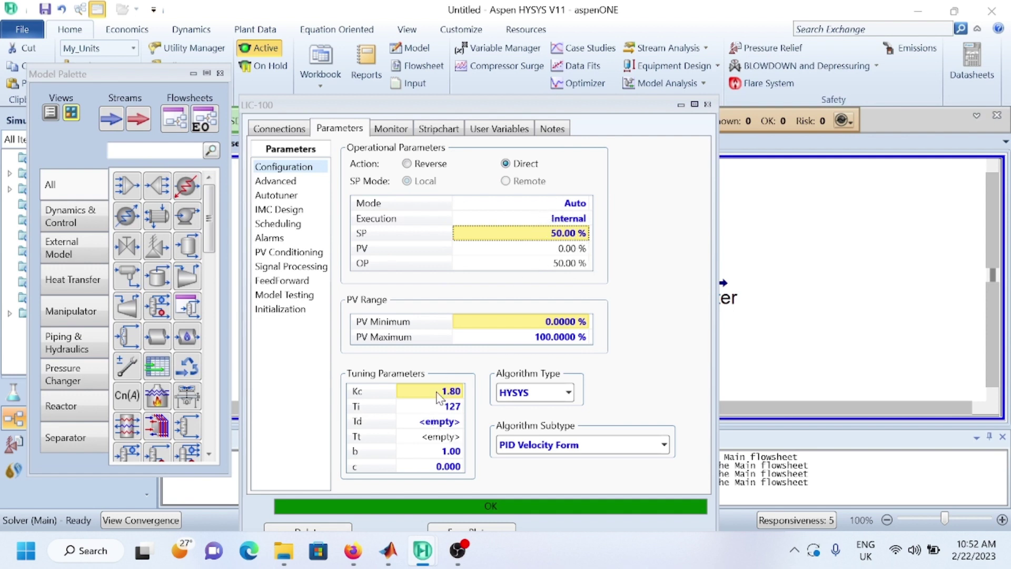
Tune LIC-100 with a gain Kc of 0.5 and an integral time Ti of 5 minutes.
left_click(453, 395)
type("0.5")
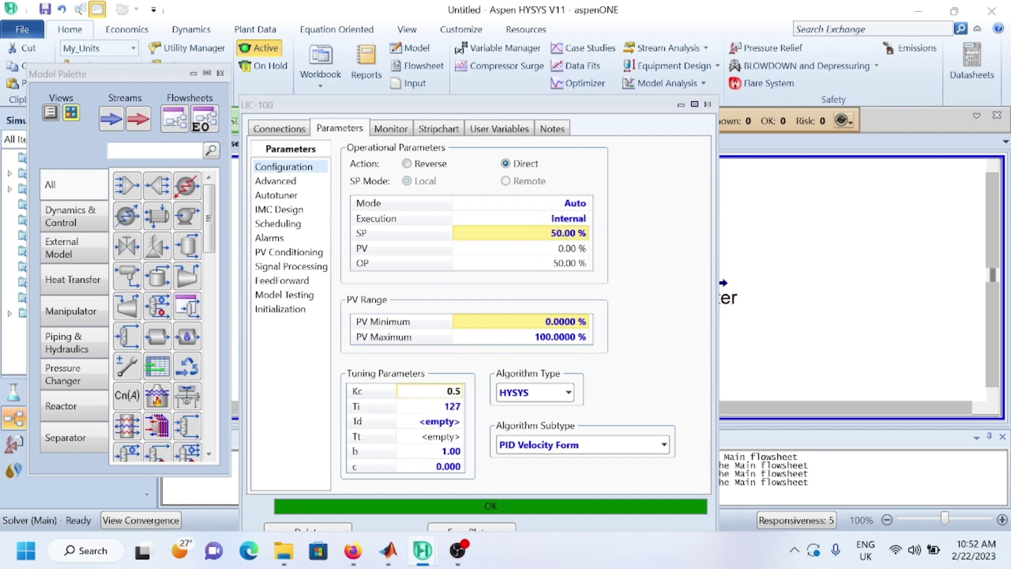
key("Return")
left_click(451, 409)
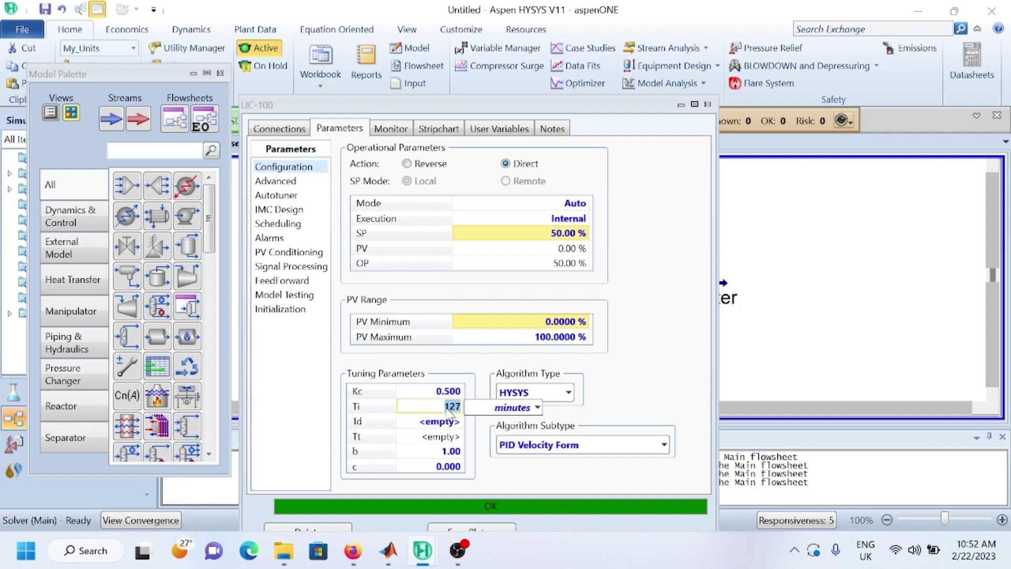
type("5")
key("Return")
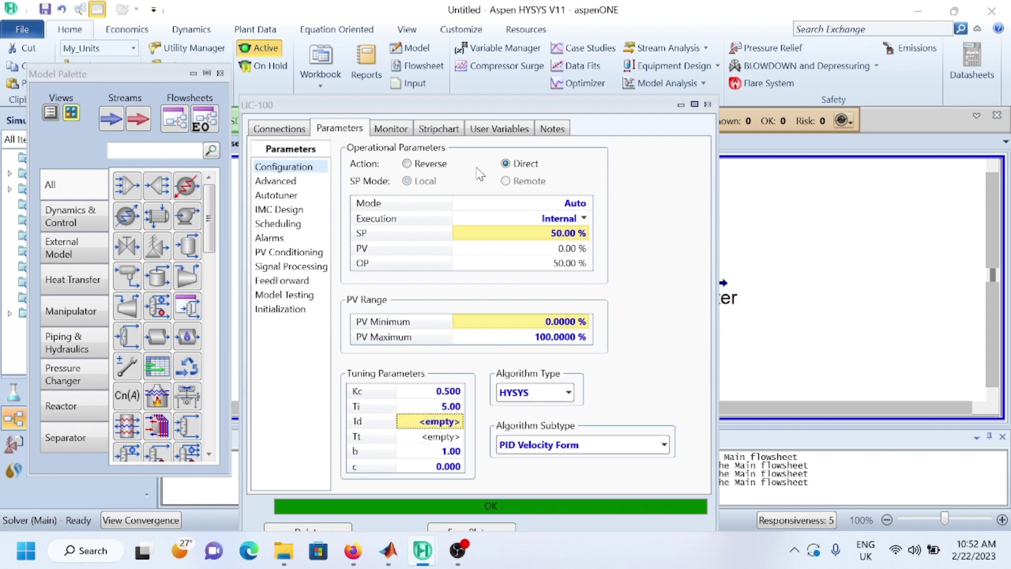
Show the LIC-100 face plate, close the controller's properties, and place the enlarged face plate in the empty area beyond the Air and Water outlets.
left_click_drag(483, 105, 490, 27)
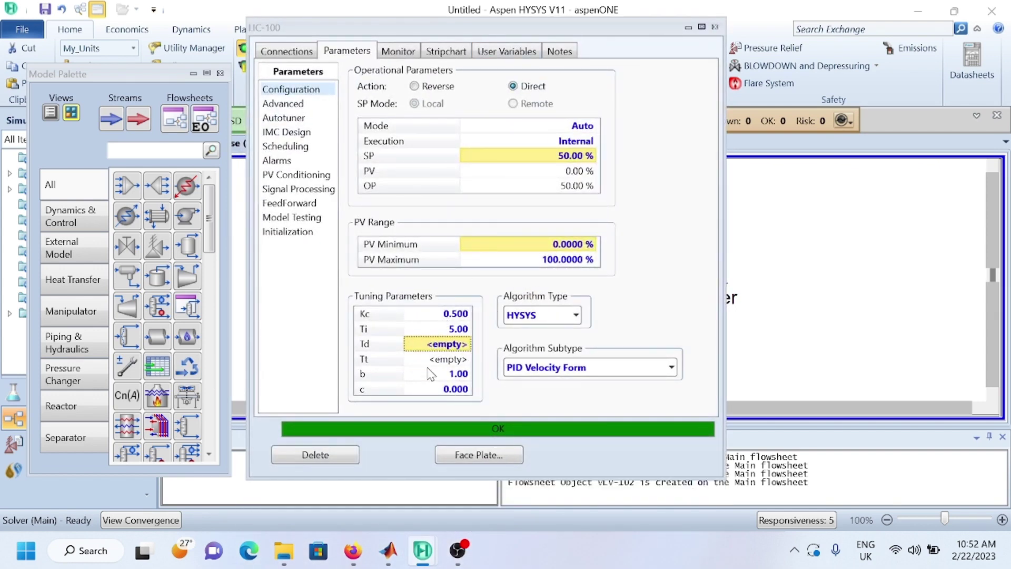
left_click(464, 456)
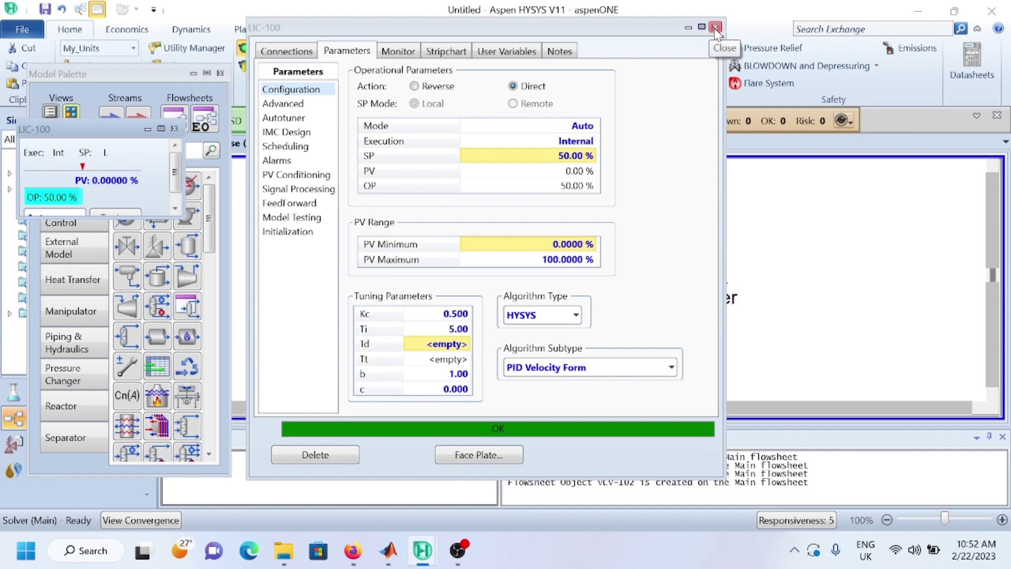
left_click(715, 26)
left_click_drag(86, 137, 838, 183)
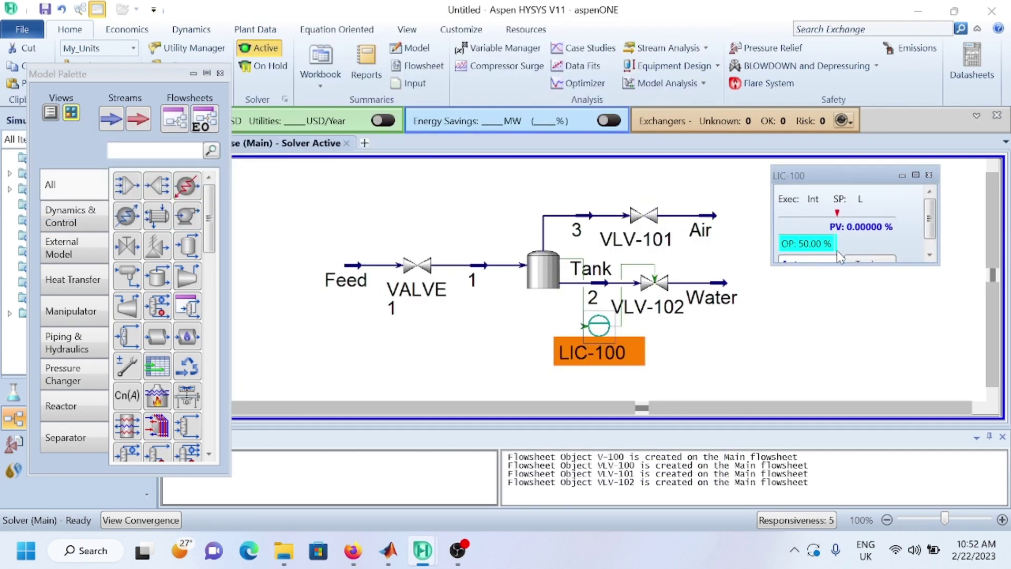
left_click_drag(864, 265, 870, 291)
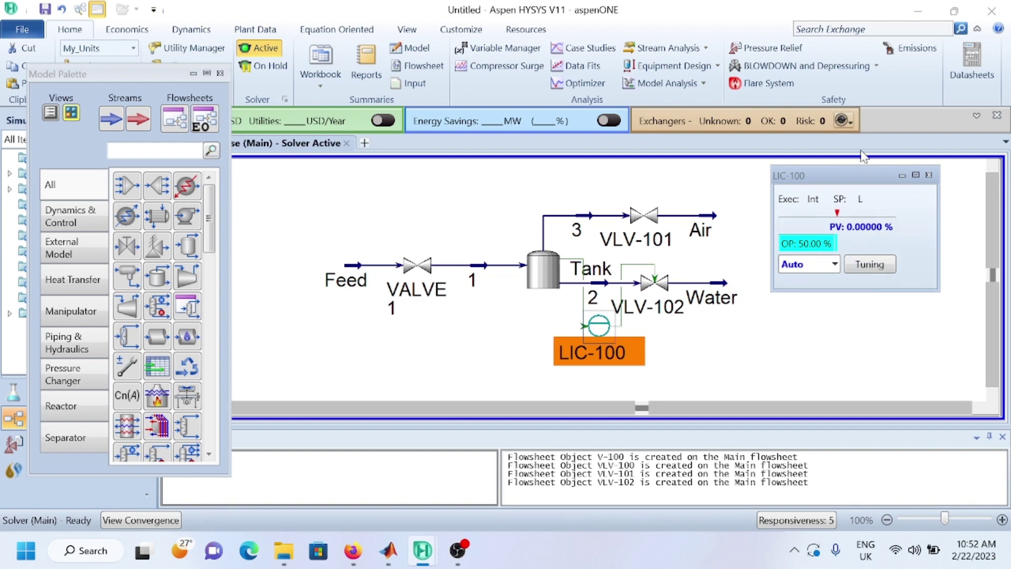
left_click_drag(839, 176, 864, 177)
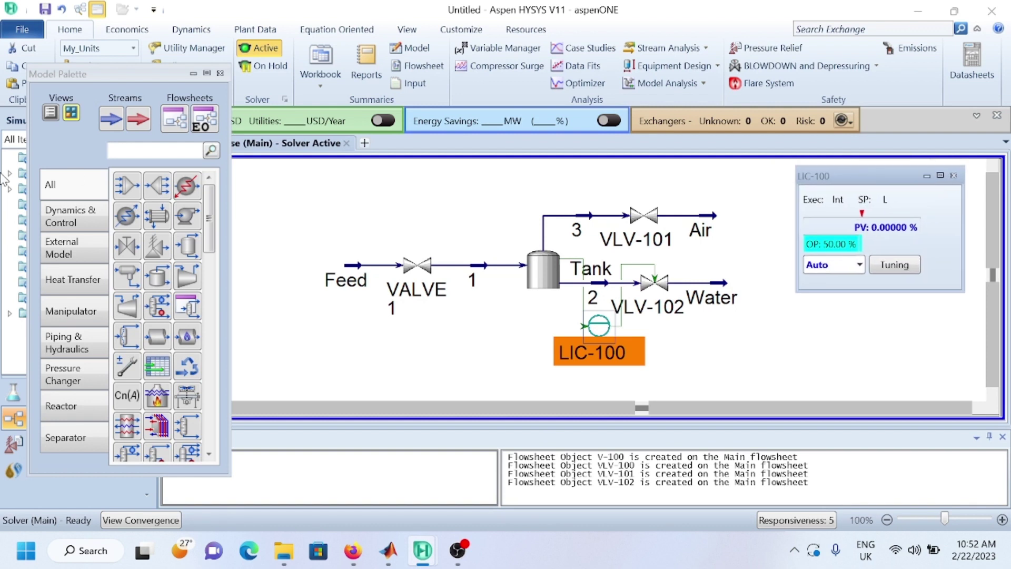
Add a PID controller to the flowsheet just above VALVE 1.
left_click(70, 217)
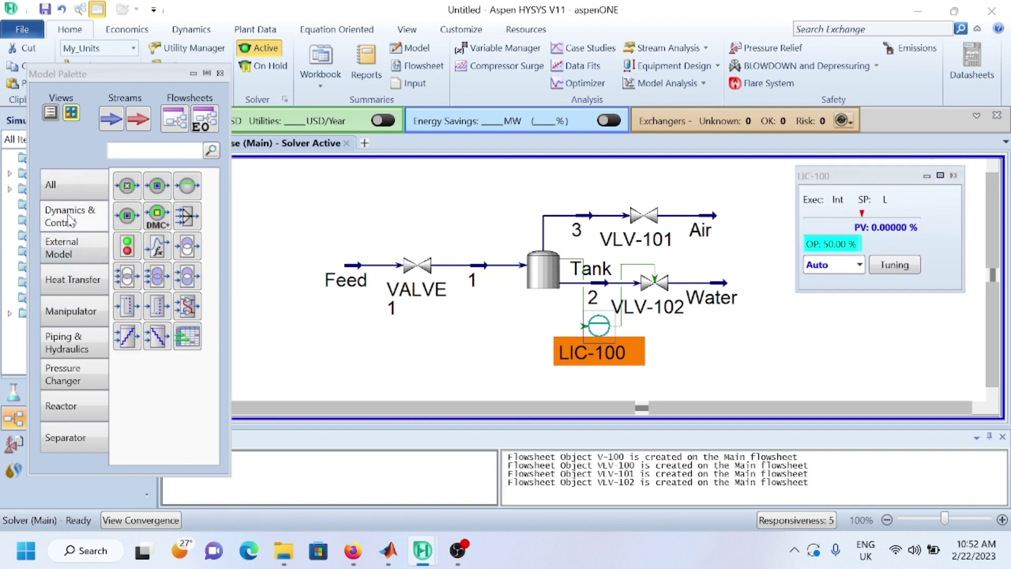
left_click(187, 185)
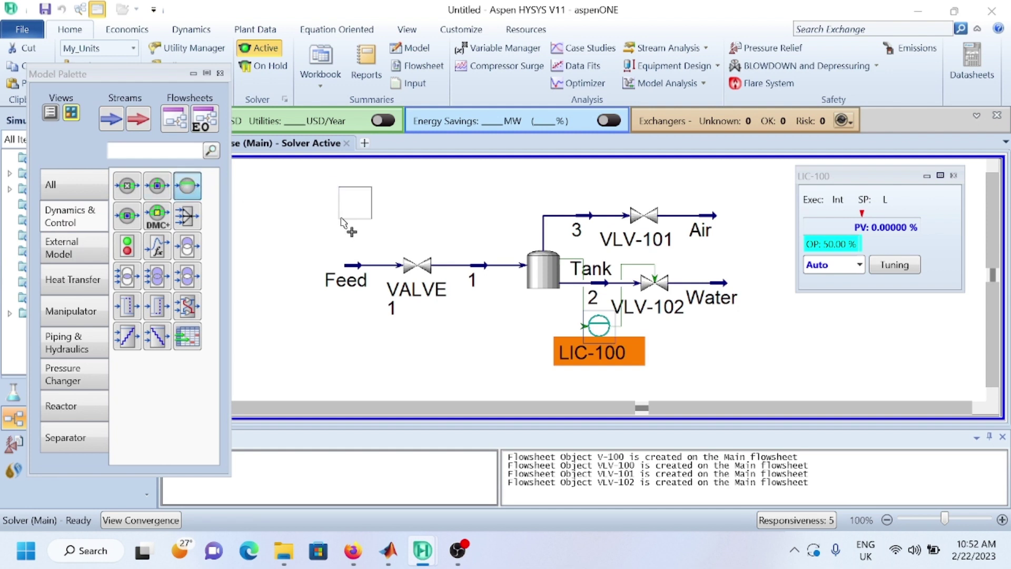
left_click(398, 238)
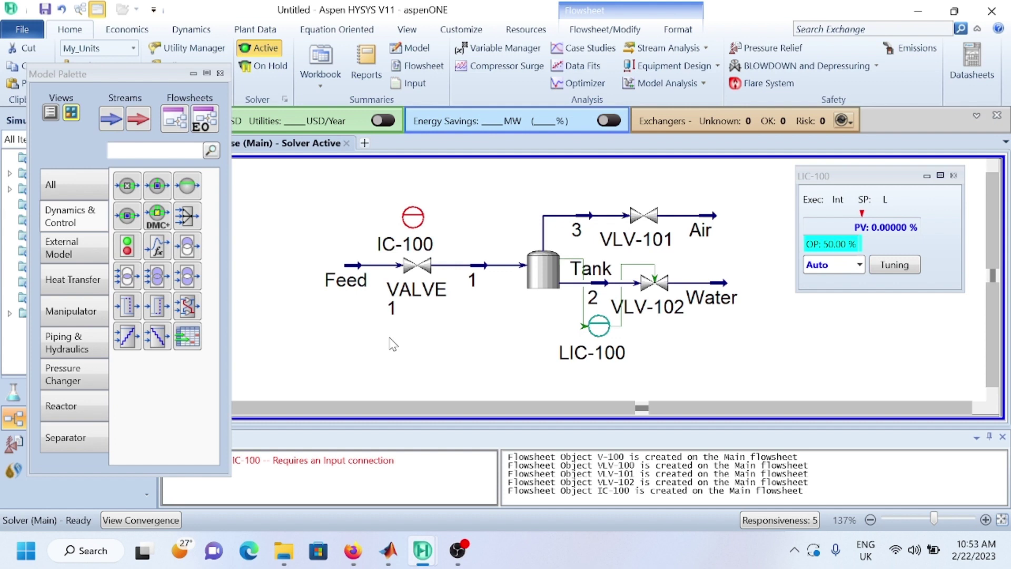
double_click(426, 267)
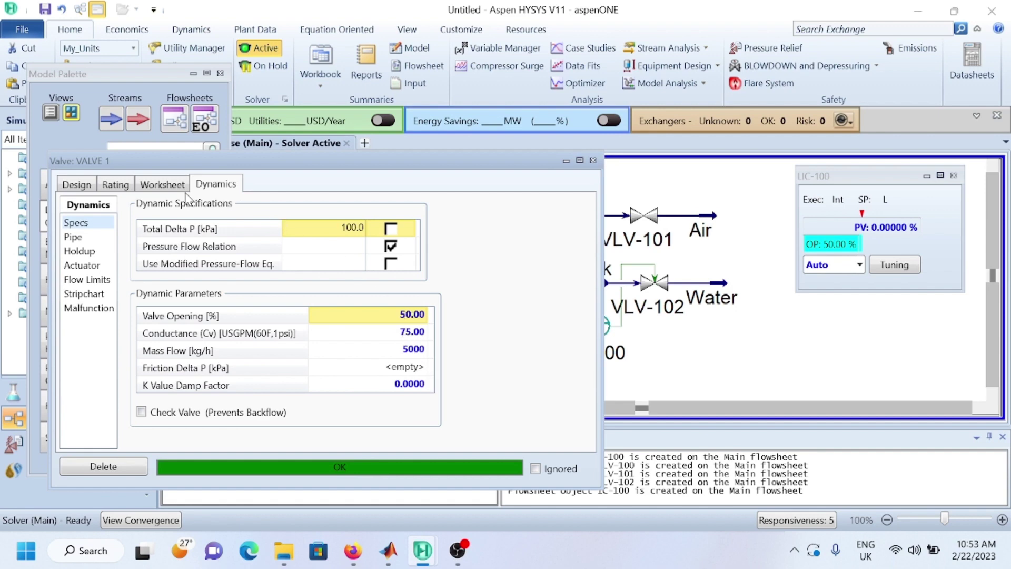
left_click(594, 160)
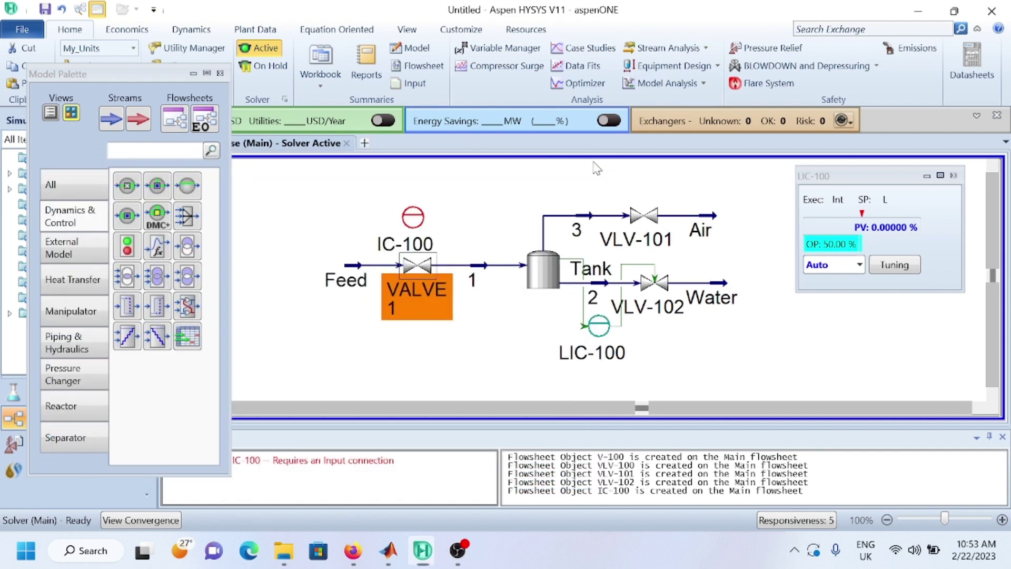
Open the properties of the new controller IC-100 and shift them clear of the Feed and VALVE 1 area.
double_click(406, 241)
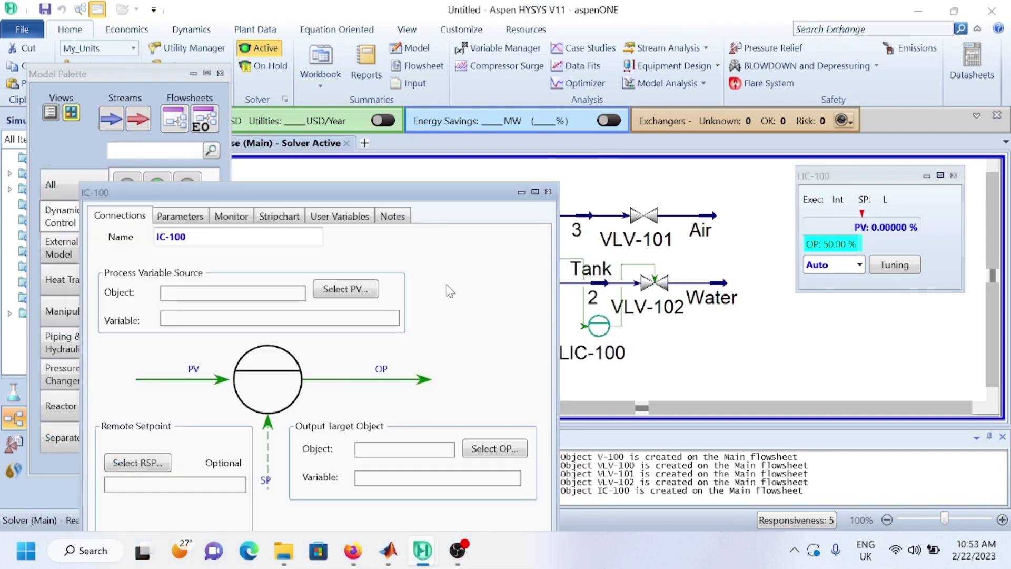
left_click_drag(339, 192, 534, 108)
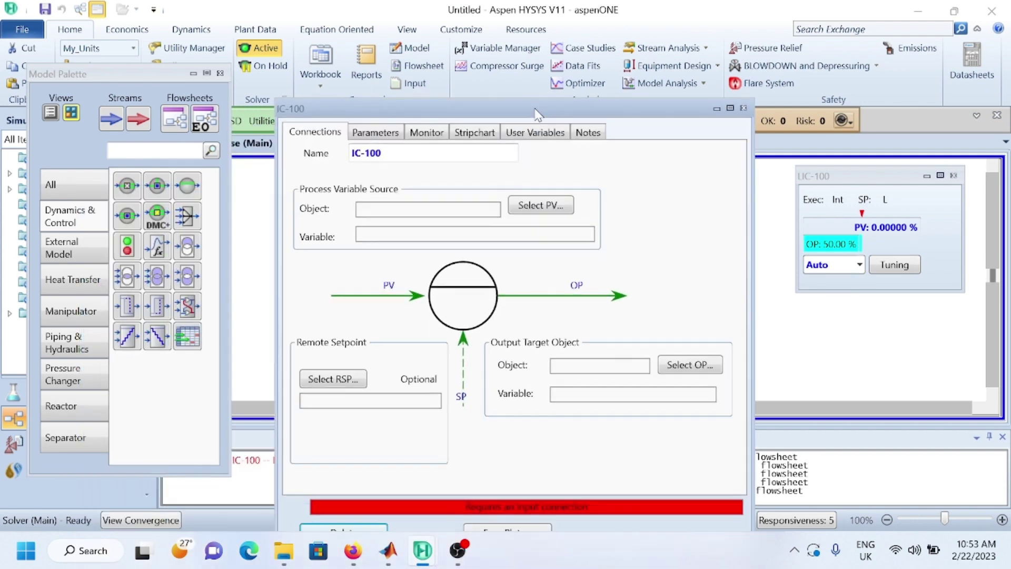
left_click(530, 208)
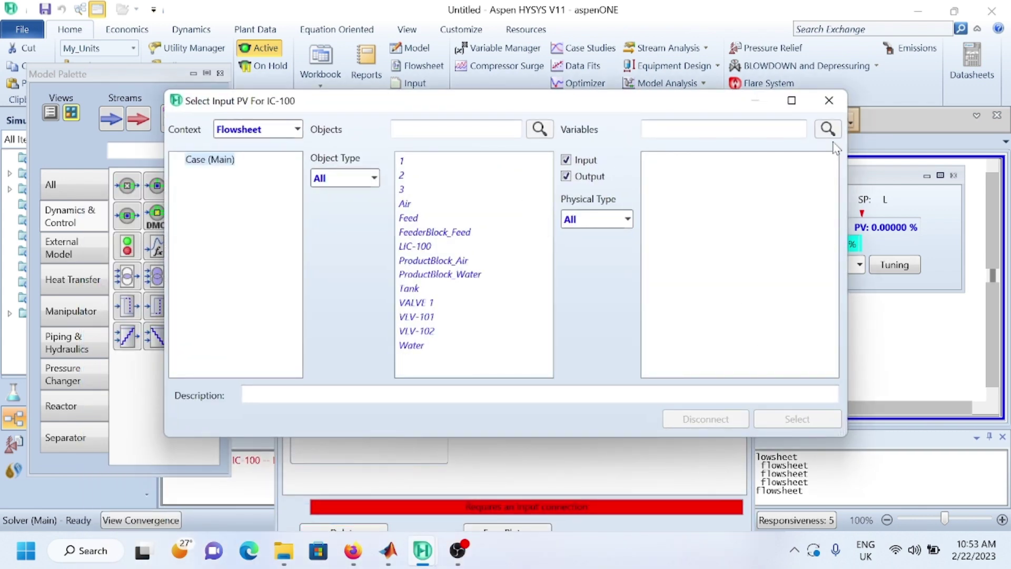
left_click(829, 100)
left_click_drag(438, 113, 694, 100)
Connect the new controller's process variable source to the Mass Flow of the Feed stream.
left_click(791, 191)
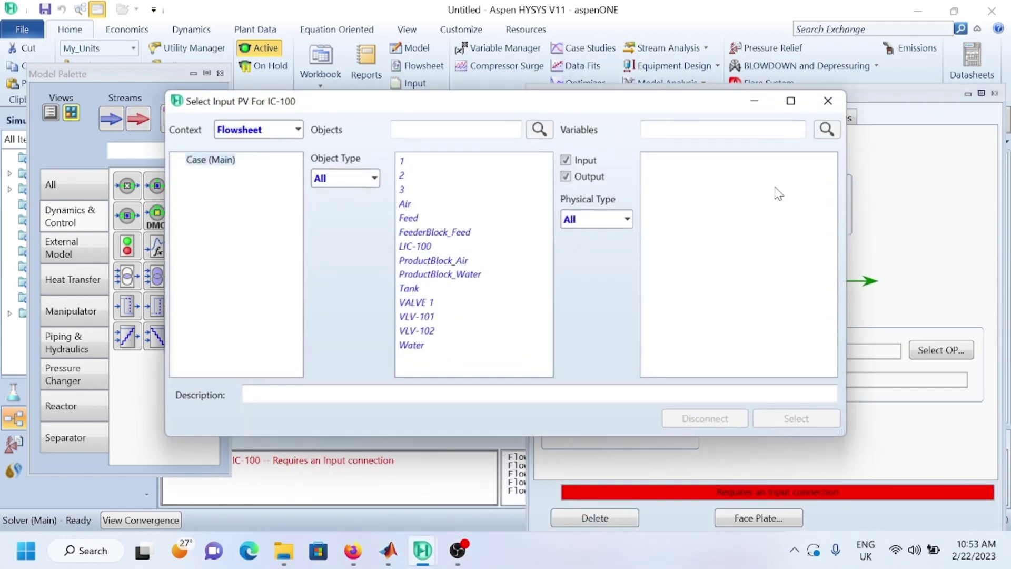
left_click_drag(433, 103, 718, 101)
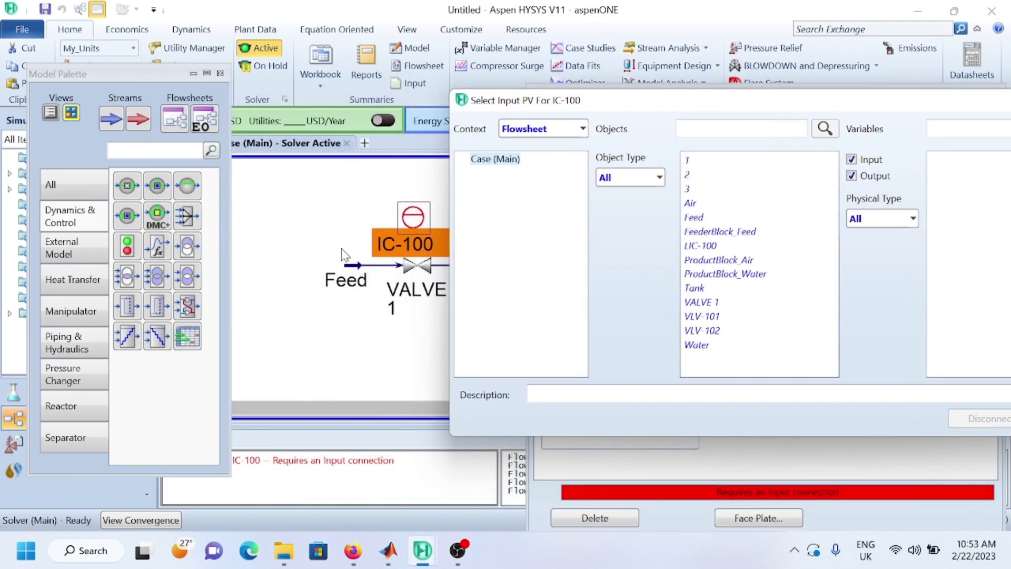
left_click(694, 217)
left_click_drag(763, 104, 462, 129)
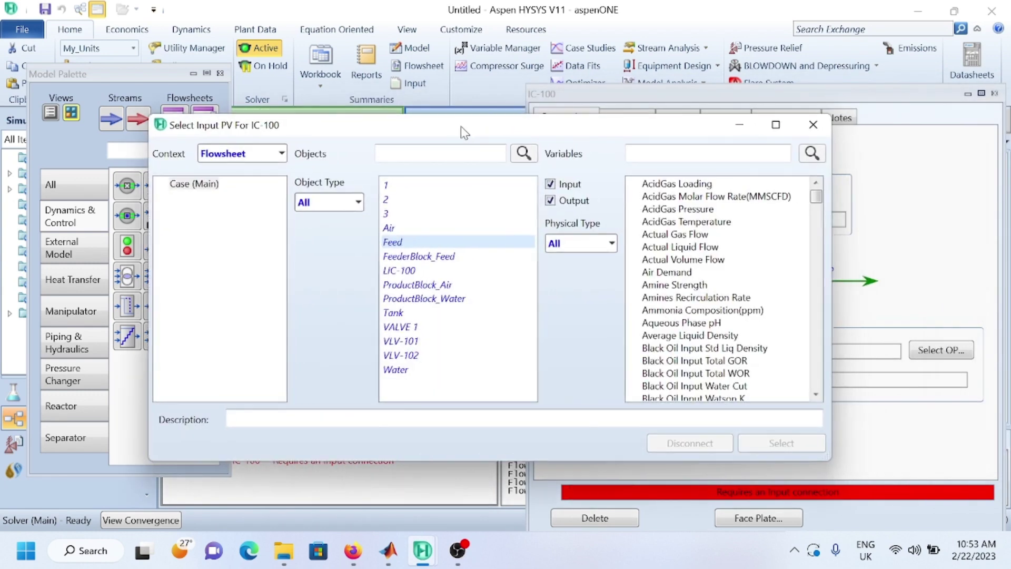
left_click(667, 151)
type("M")
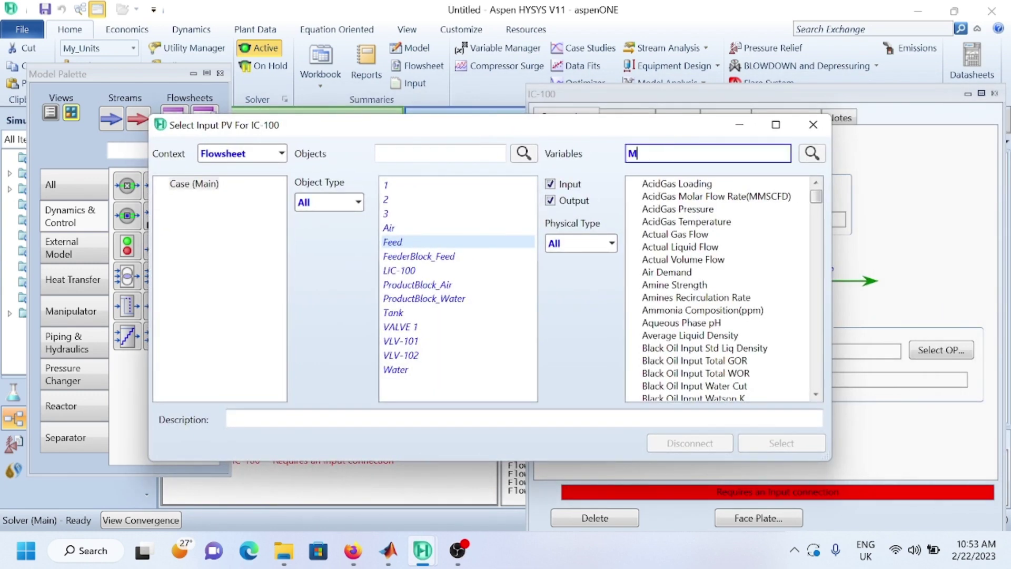
type("ass flow")
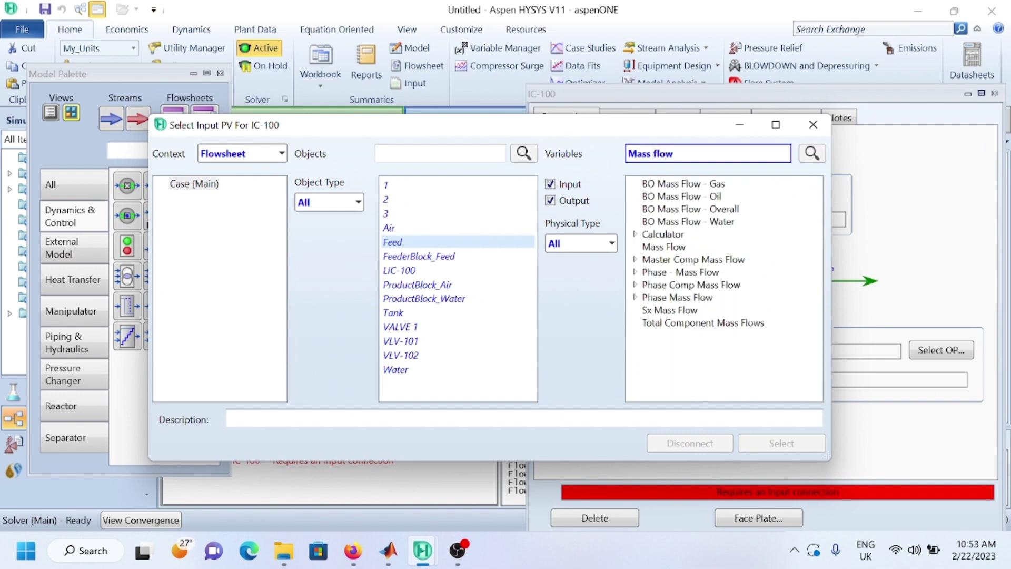
left_click(663, 247)
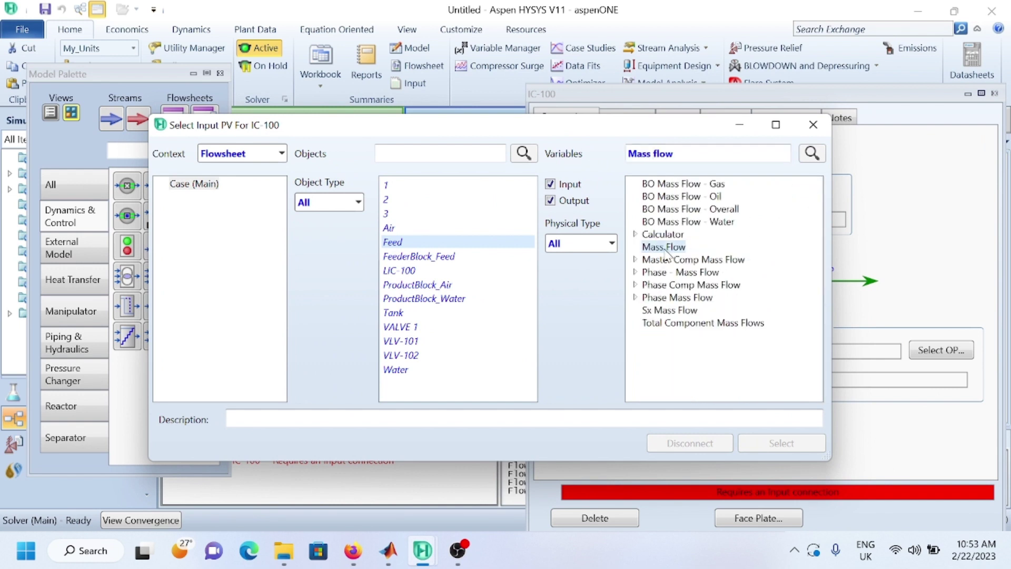
left_click(790, 445)
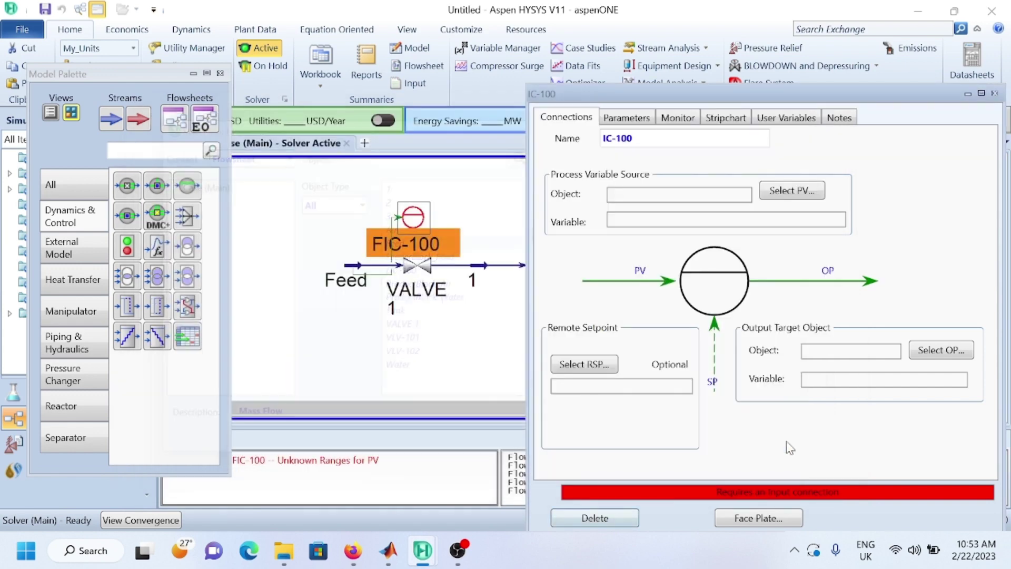
Set the output target of FIC-100 to the Actuator Desired Position of VALVE 1.
left_click_drag(775, 93, 728, 45)
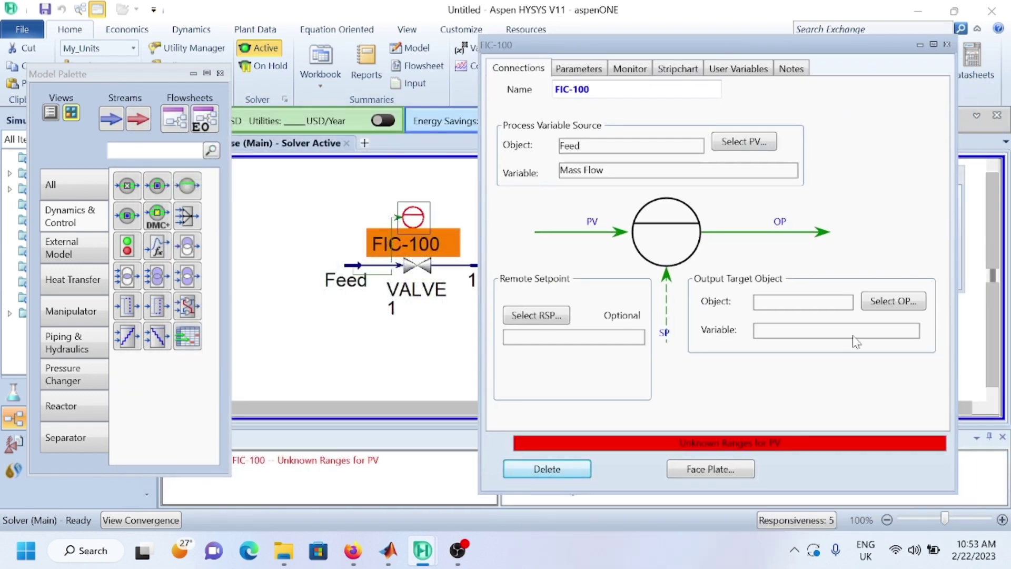
left_click(880, 301)
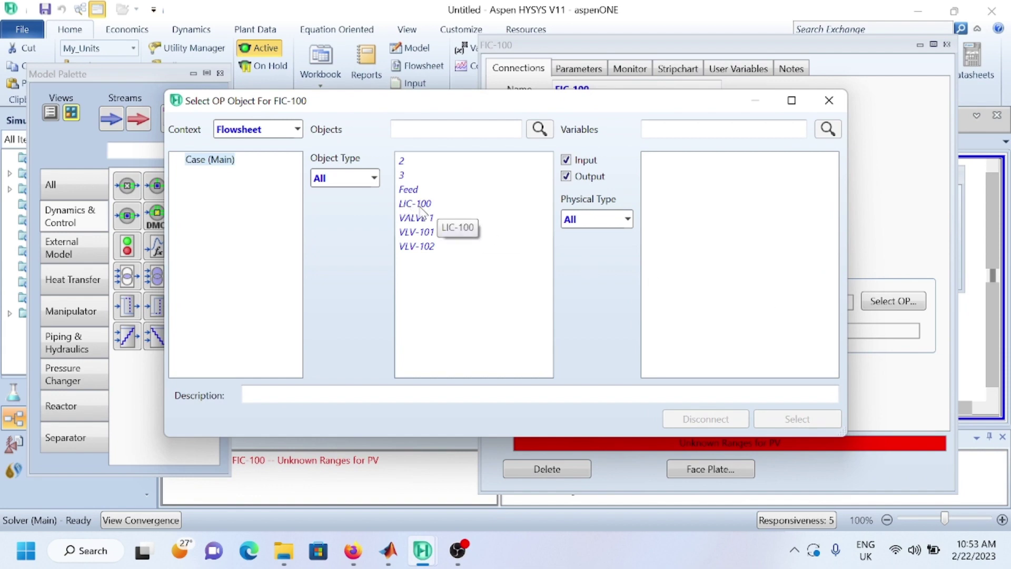
left_click_drag(422, 106, 747, 130)
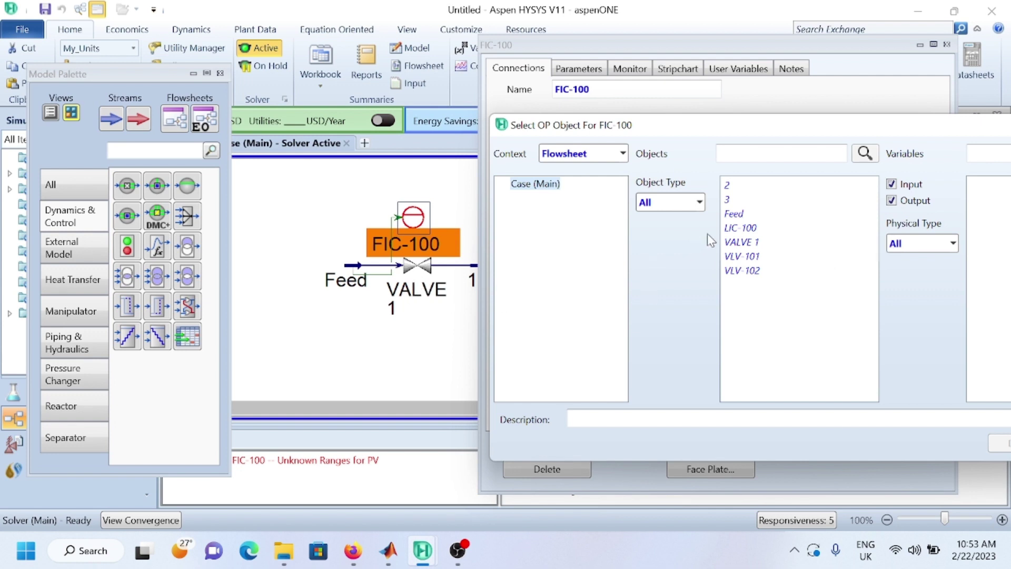
left_click(740, 242)
left_click_drag(785, 131, 438, 103)
left_click(661, 157)
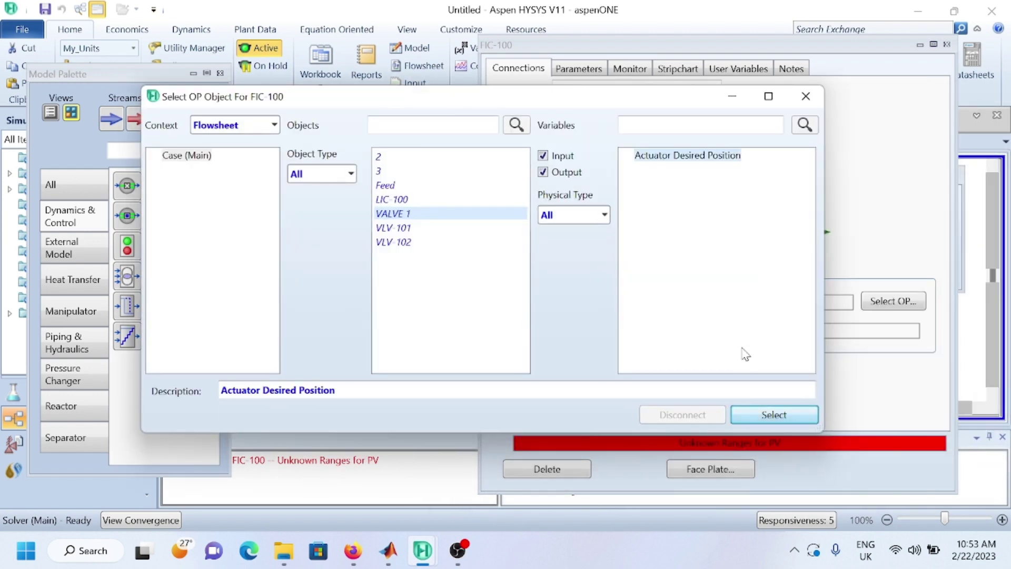
left_click(770, 417)
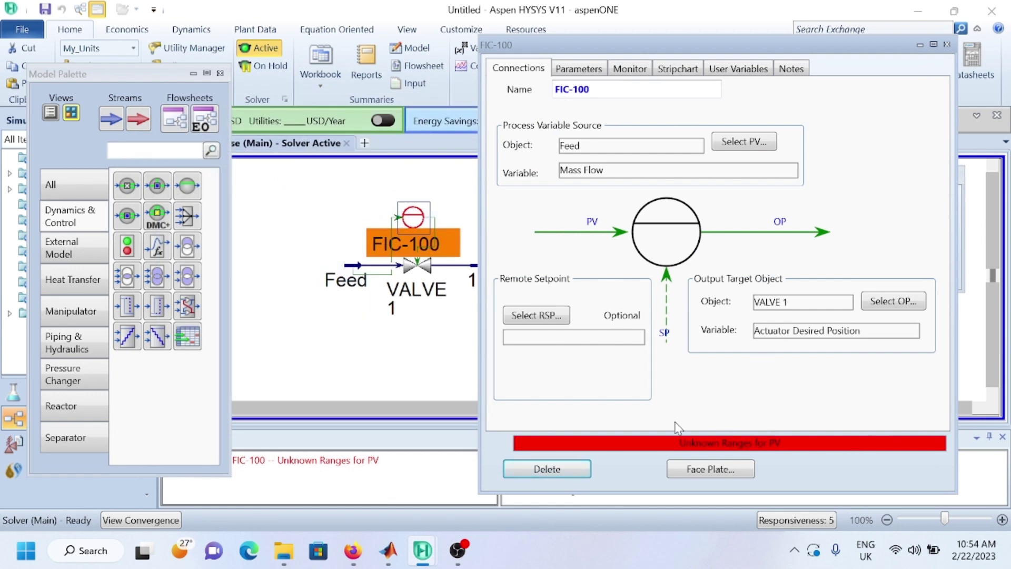
Set the PV range of FIC-100 to a minimum of 0 kg/h and a maximum of 7000 kg/h.
left_click(579, 69)
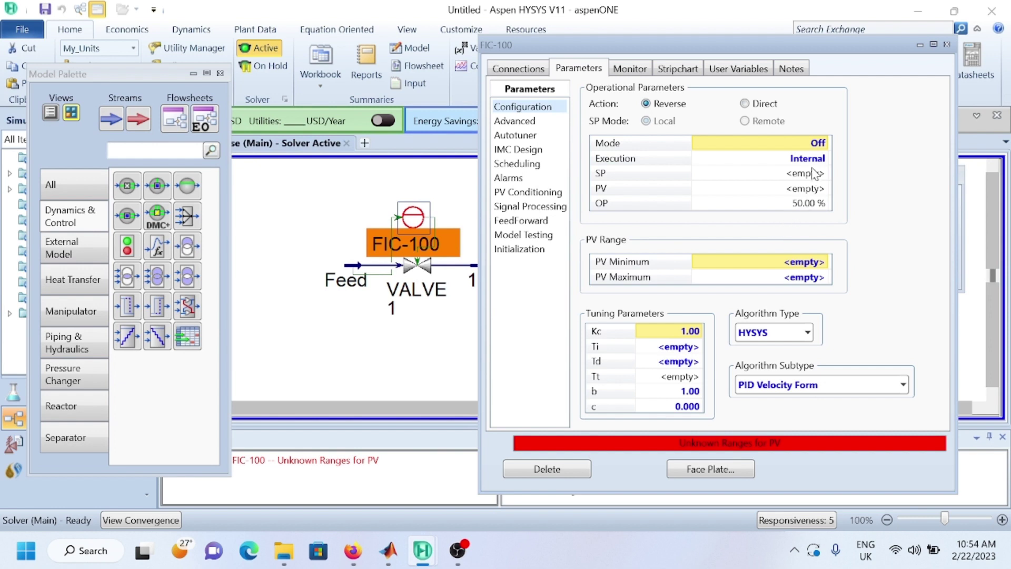
left_click(822, 146)
left_click(823, 143)
left_click(711, 198)
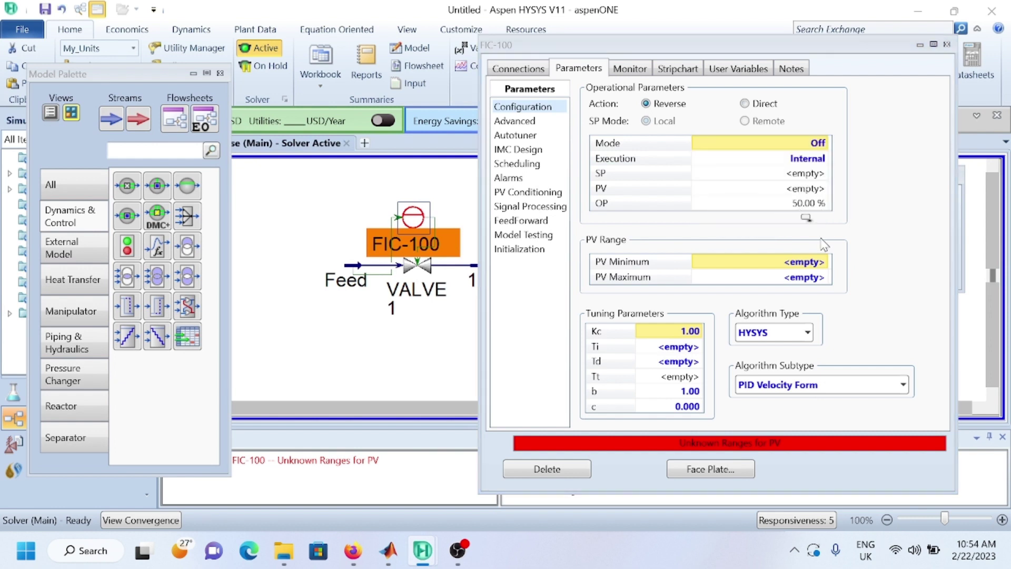
type("0")
left_click(800, 278)
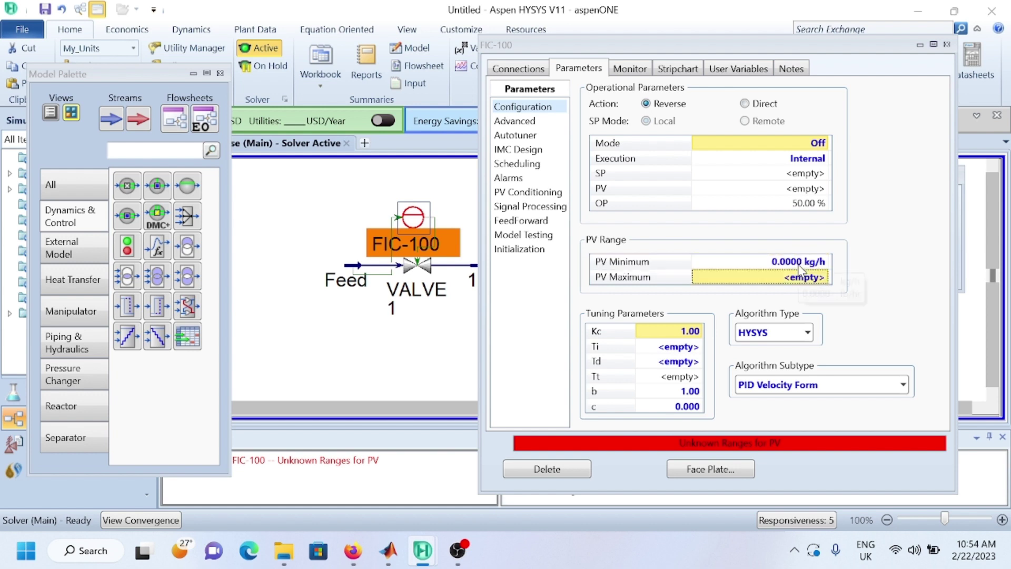
left_click(798, 278)
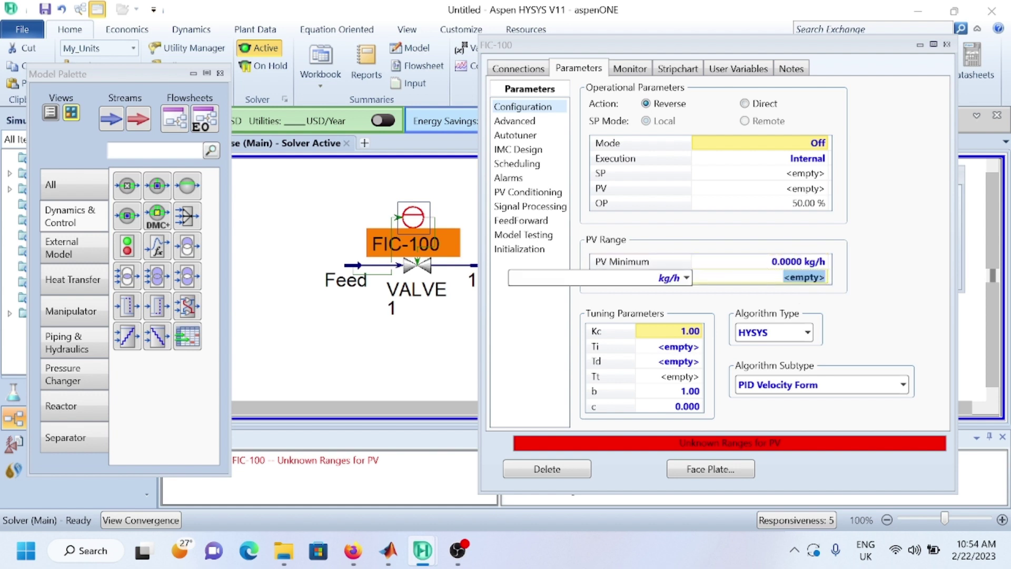
type("7000")
key("Return")
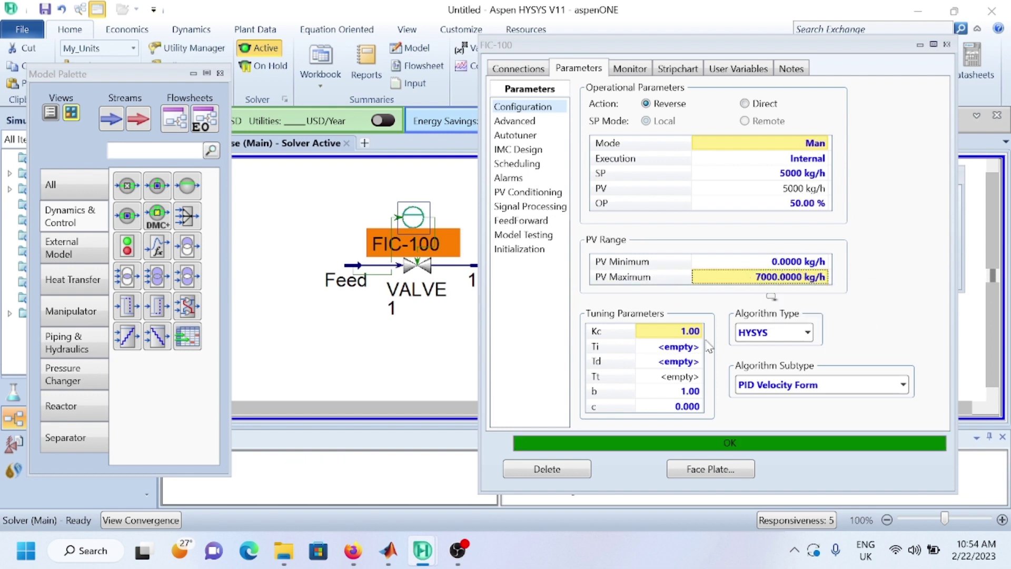
Set the FIC-100 tuning parameters to Kc 0.5 and Ti 1.
left_click(690, 333)
type("0.5")
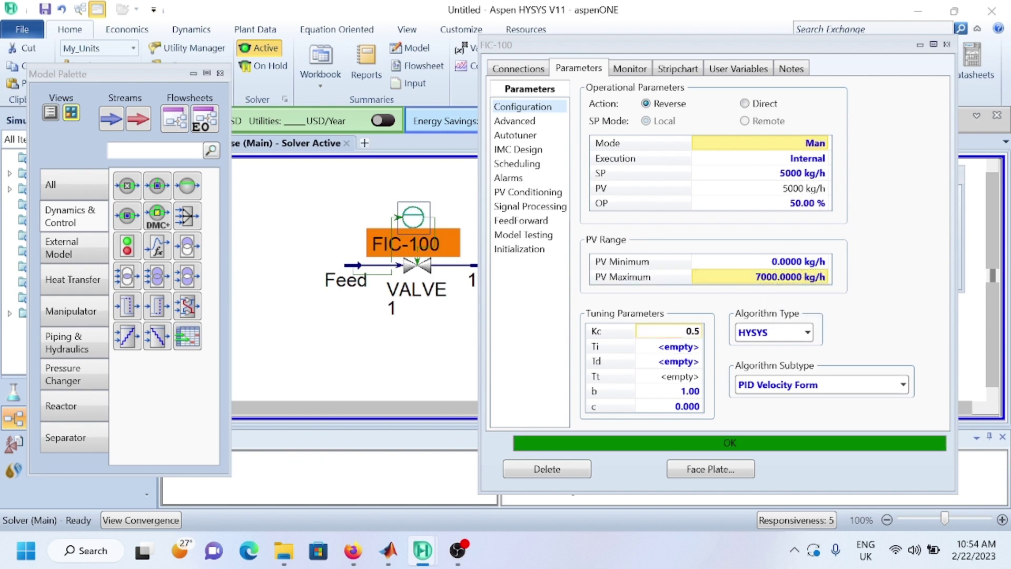
key("Return")
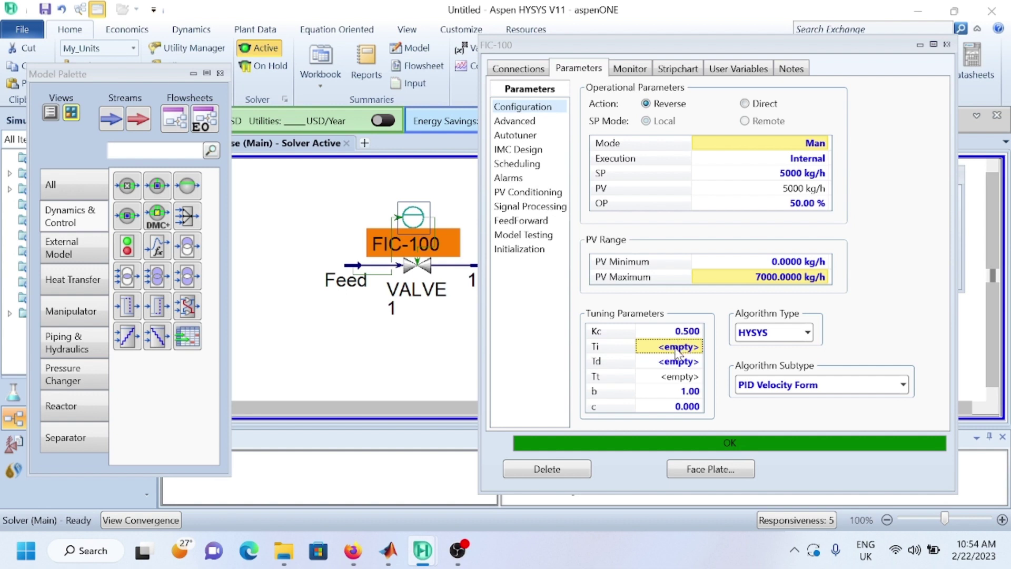
type("1")
key("Return")
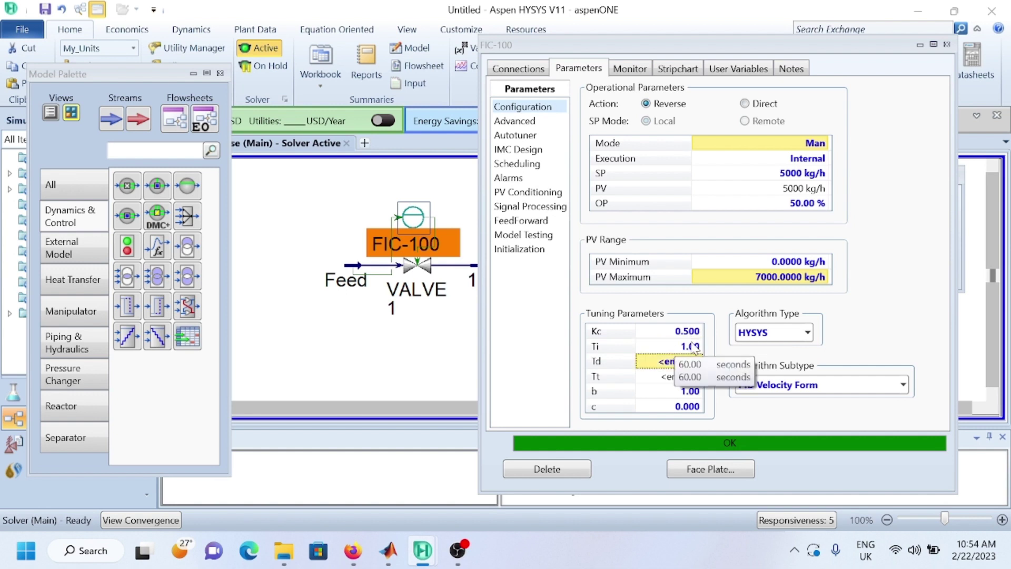
left_click(693, 347)
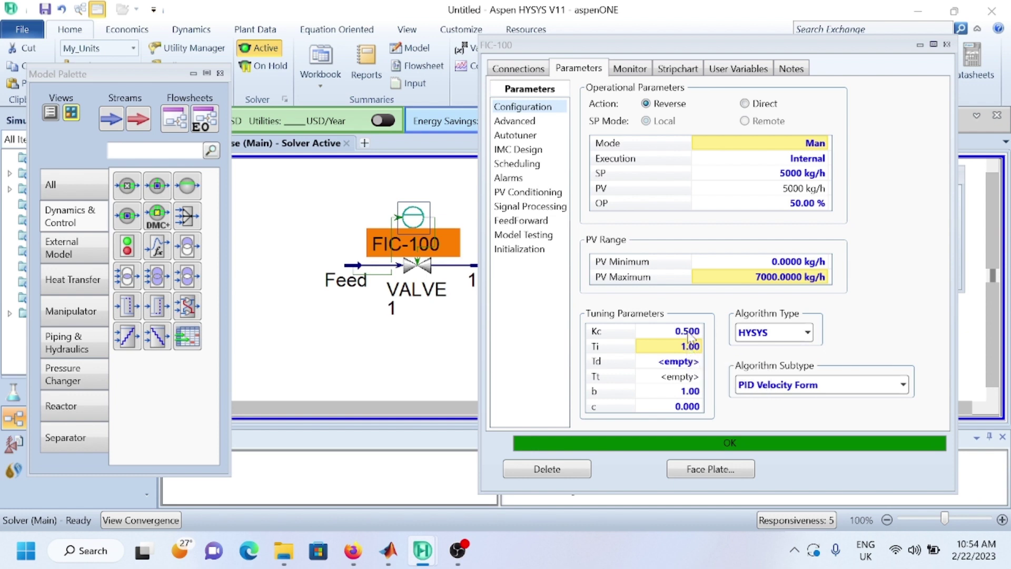
left_click(689, 333)
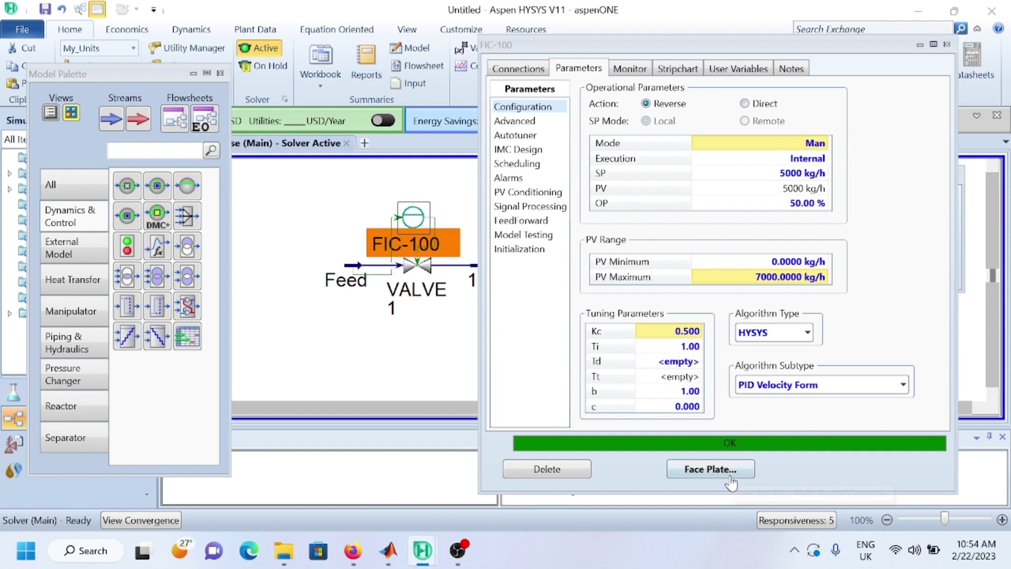
Open the face plate of FIC-100, close its properties and place the face plate beneath the LIC-100 one.
left_click(711, 469)
left_click(706, 160)
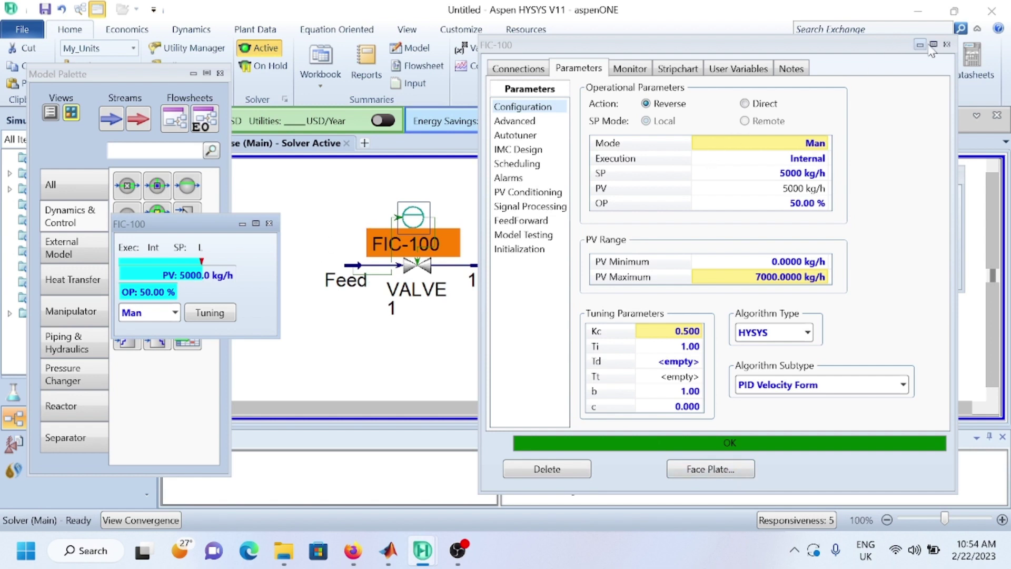
left_click(947, 44)
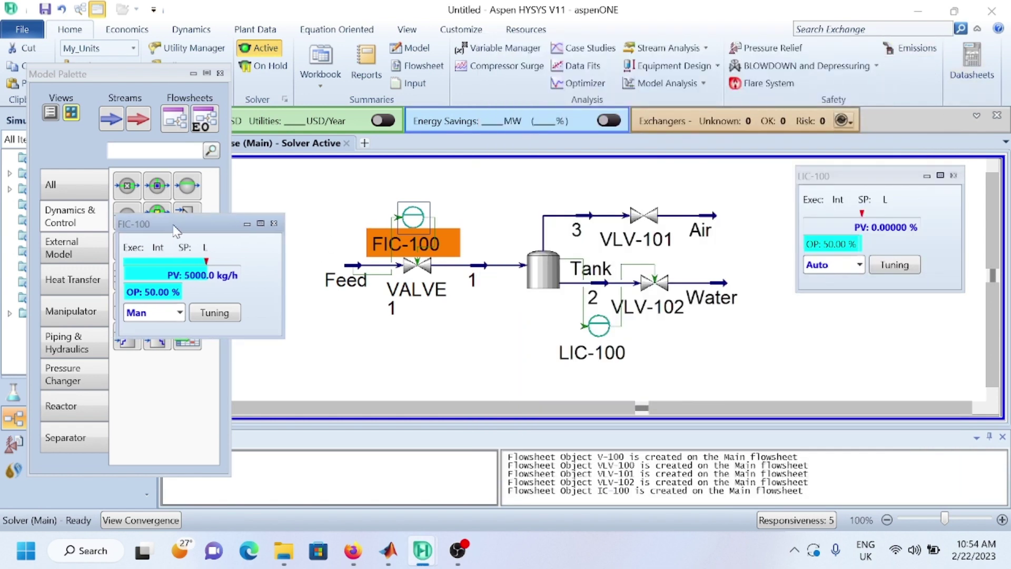
left_click_drag(174, 225, 854, 311)
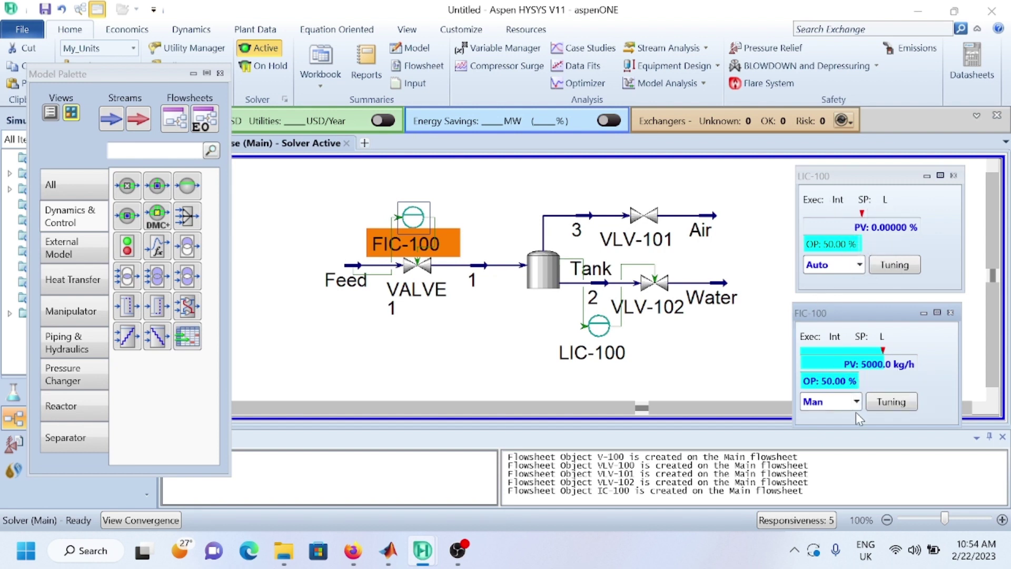
Switch the FIC-100 controller mode to Auto in its tuning parameters and close the properties.
left_click(889, 403)
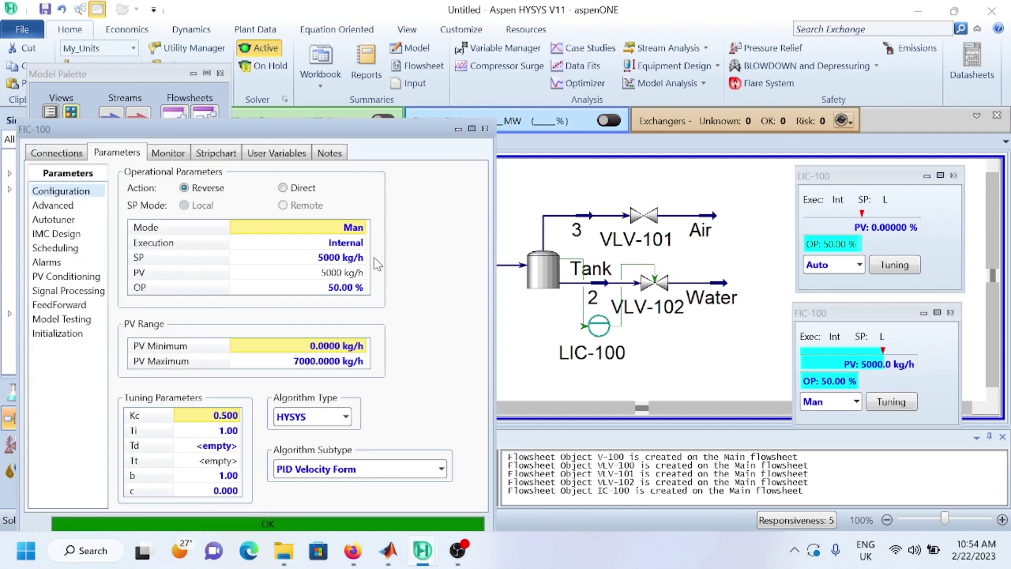
left_click(368, 228)
left_click(280, 277)
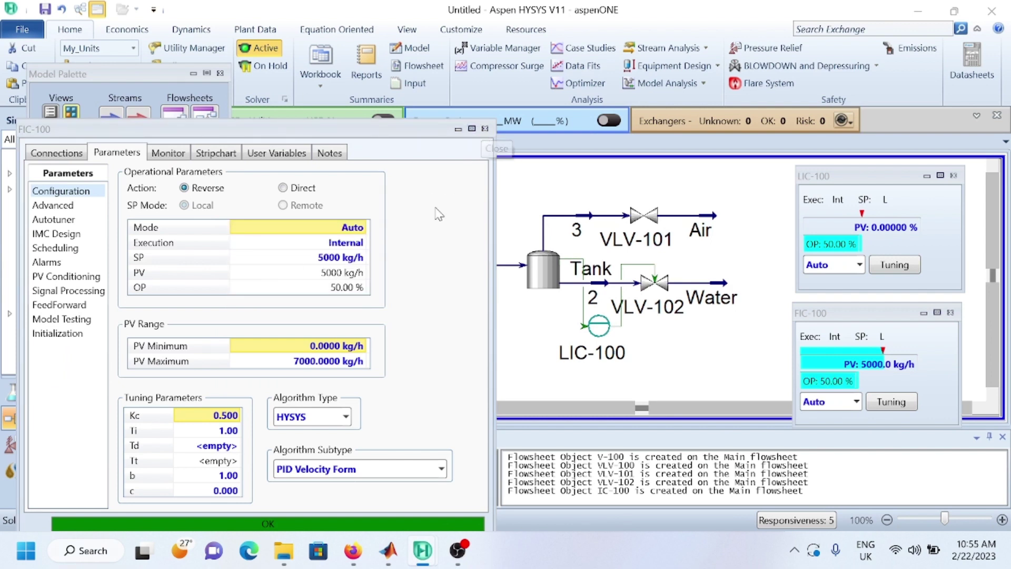
left_click(484, 129)
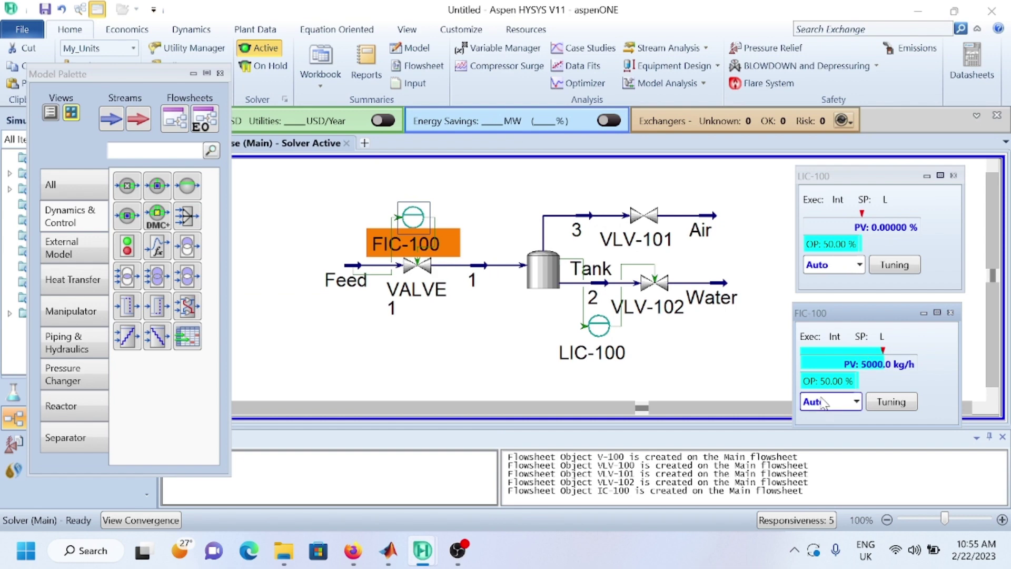
Apply the Dynamics Assistant's changes disabling stream pressure and flow specifications, and switch the simulation to dynamics mode.
left_click_drag(103, 71, 85, 135)
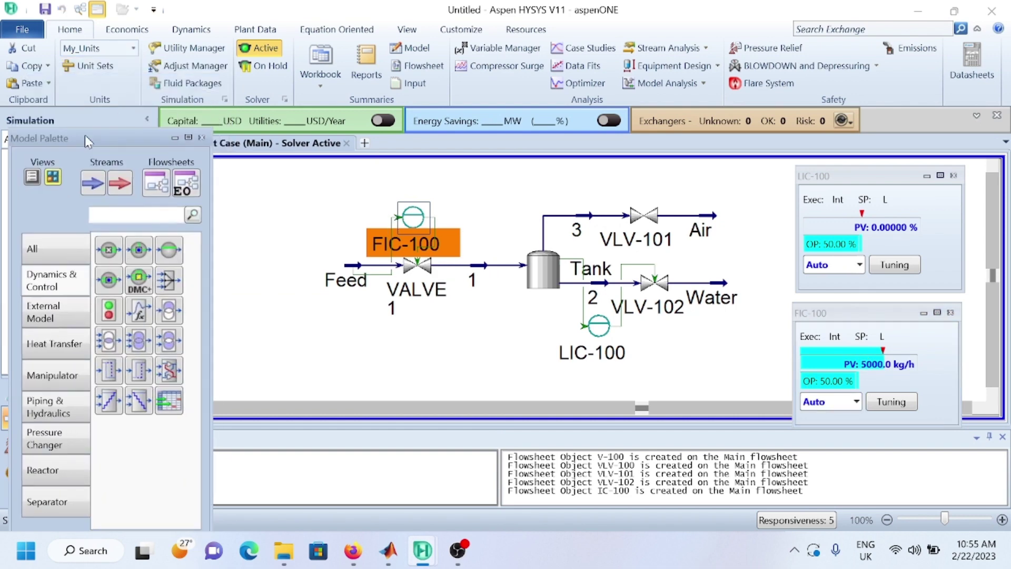
left_click(191, 30)
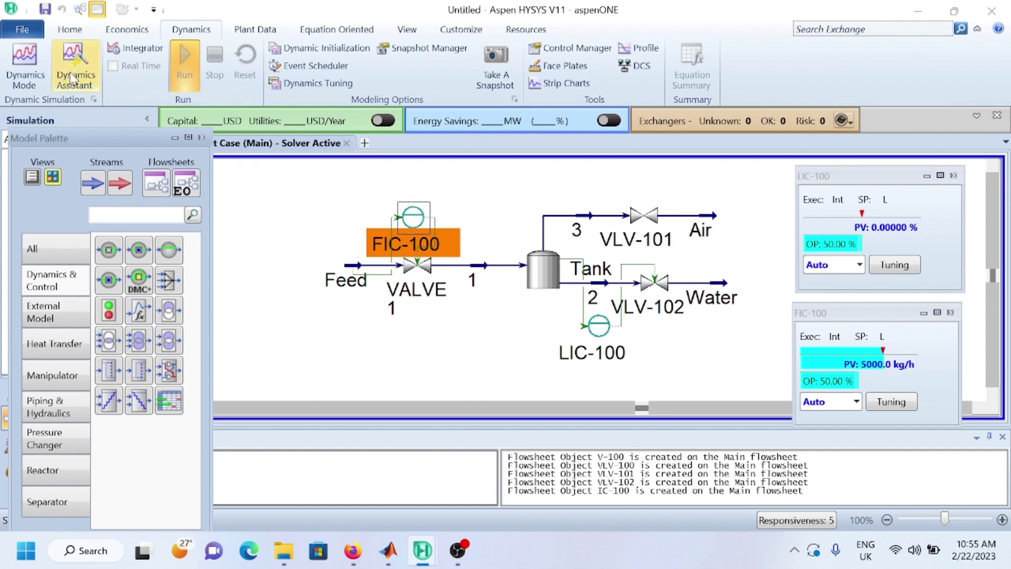
left_click(21, 71)
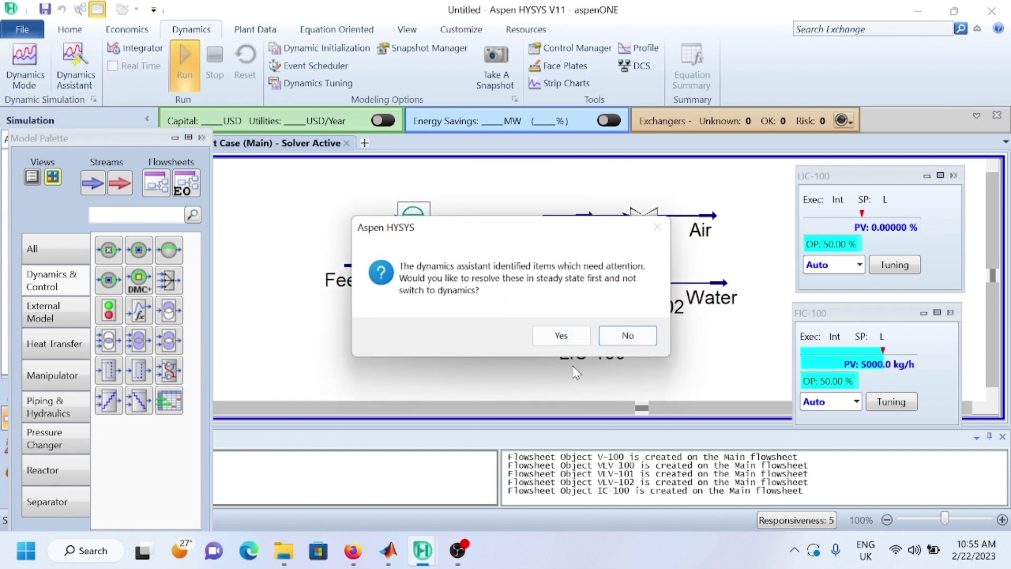
left_click(571, 333)
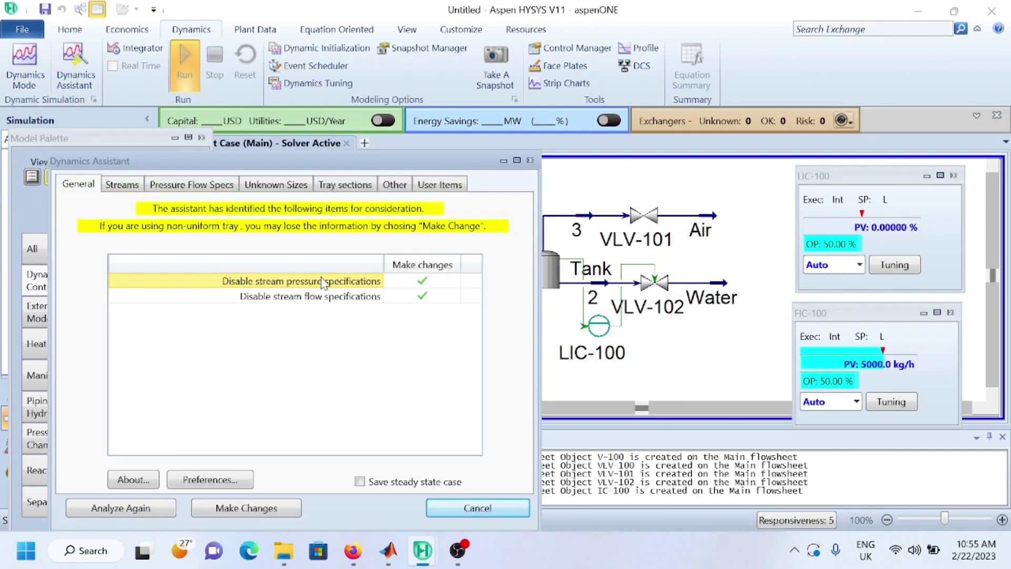
left_click_drag(352, 166, 434, 63)
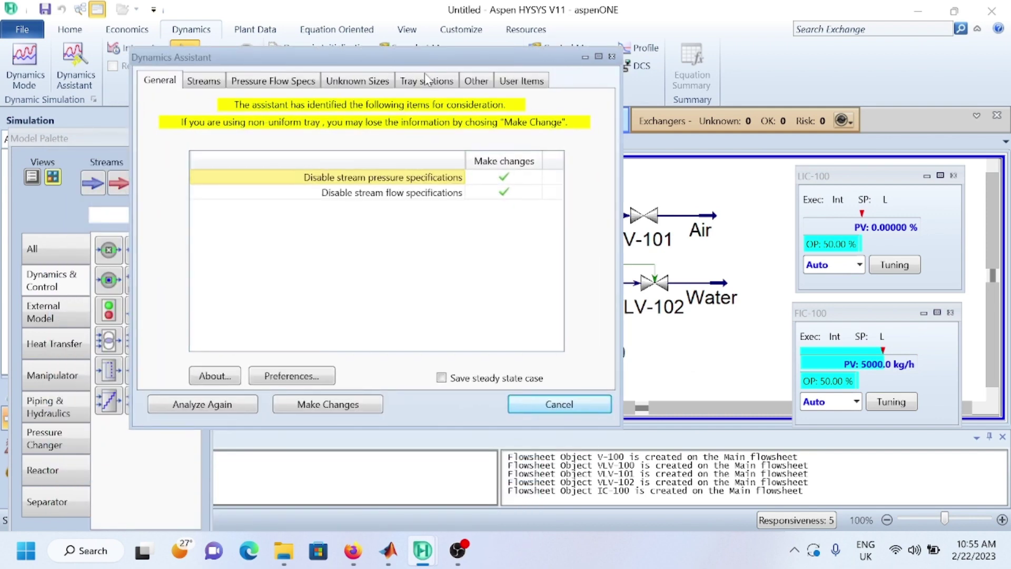
left_click(337, 416)
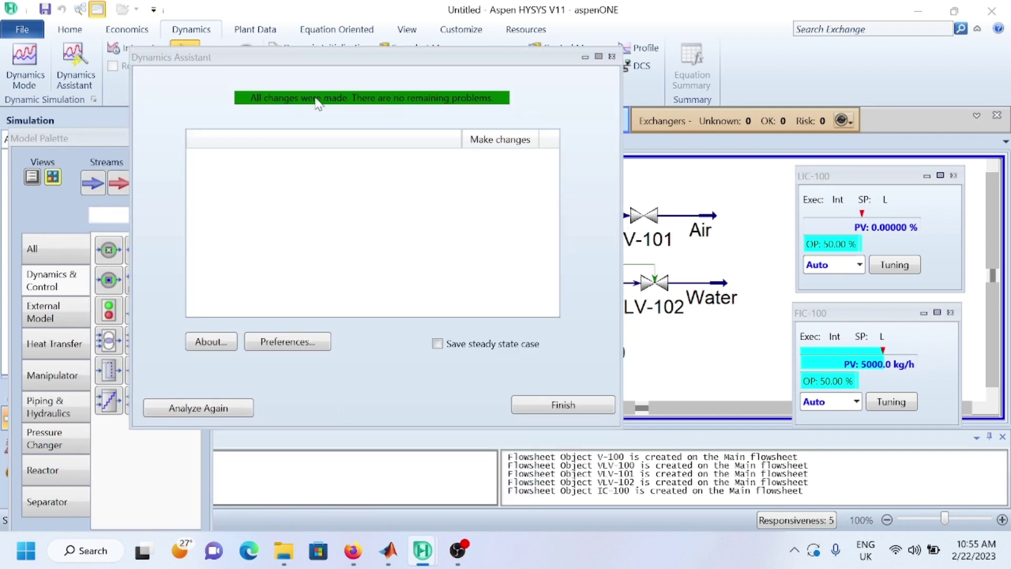
left_click(558, 405)
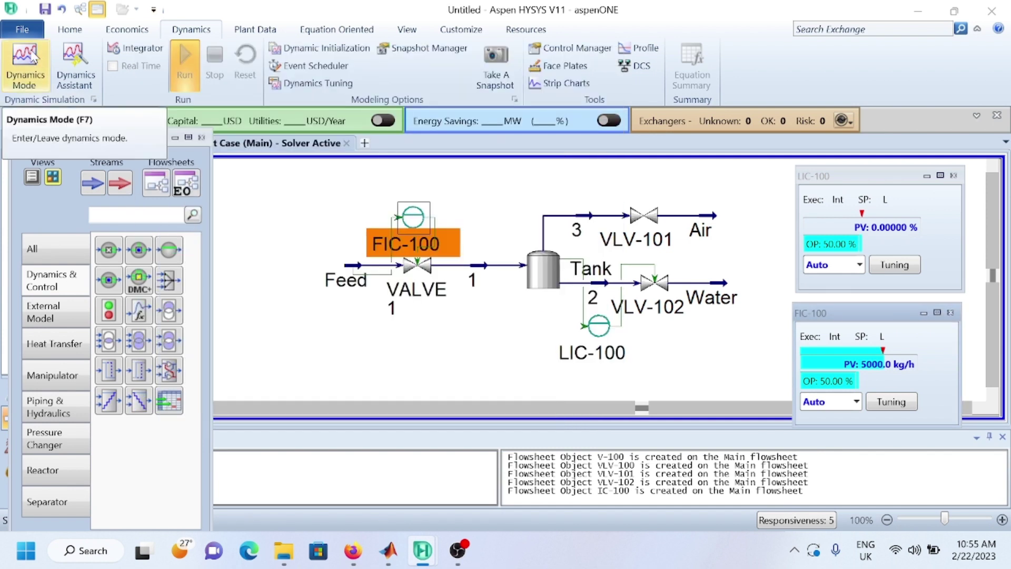
left_click(16, 68)
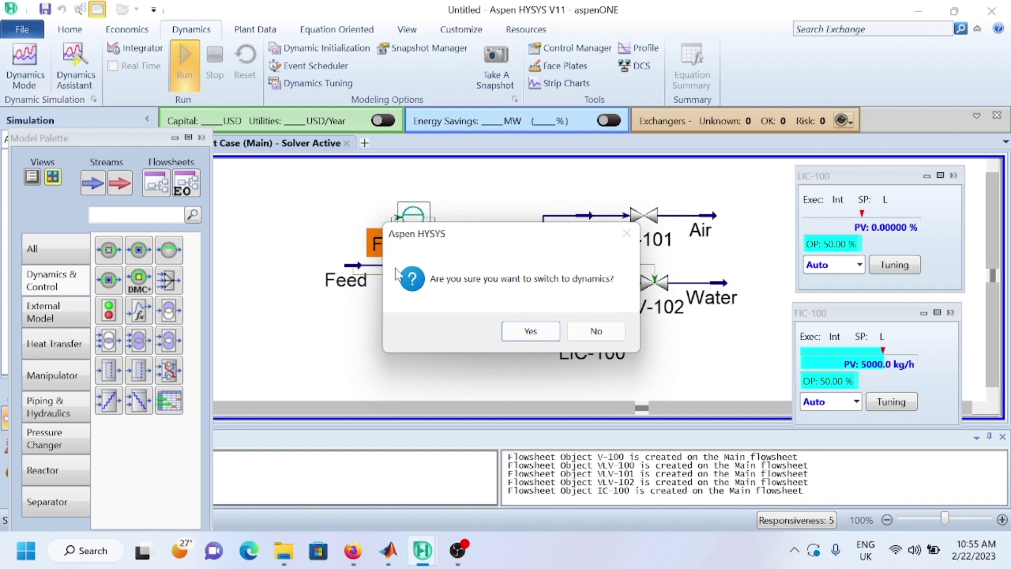
left_click(525, 334)
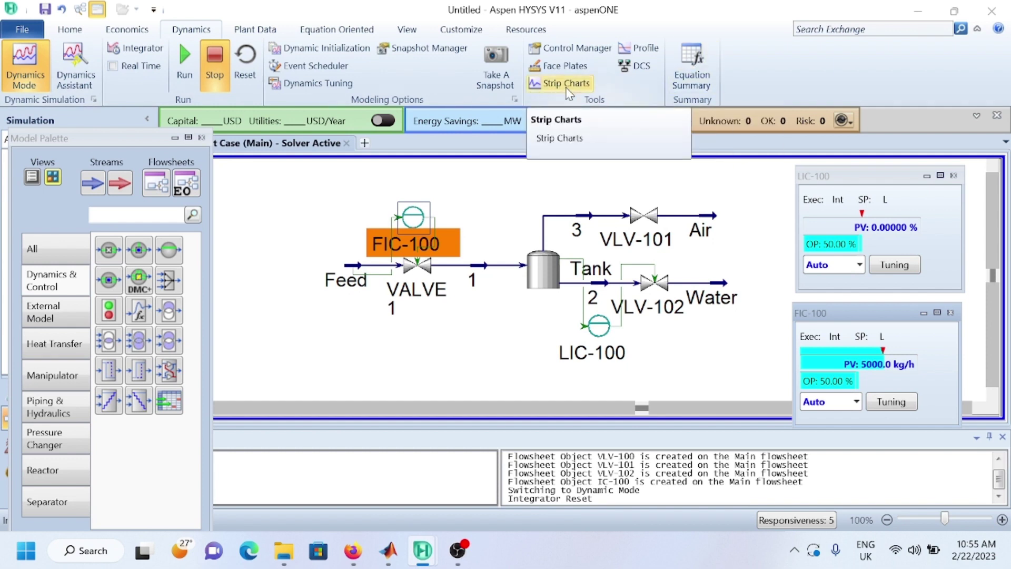
Create a new strip chart for logging the dynamic simulation.
left_click(563, 86)
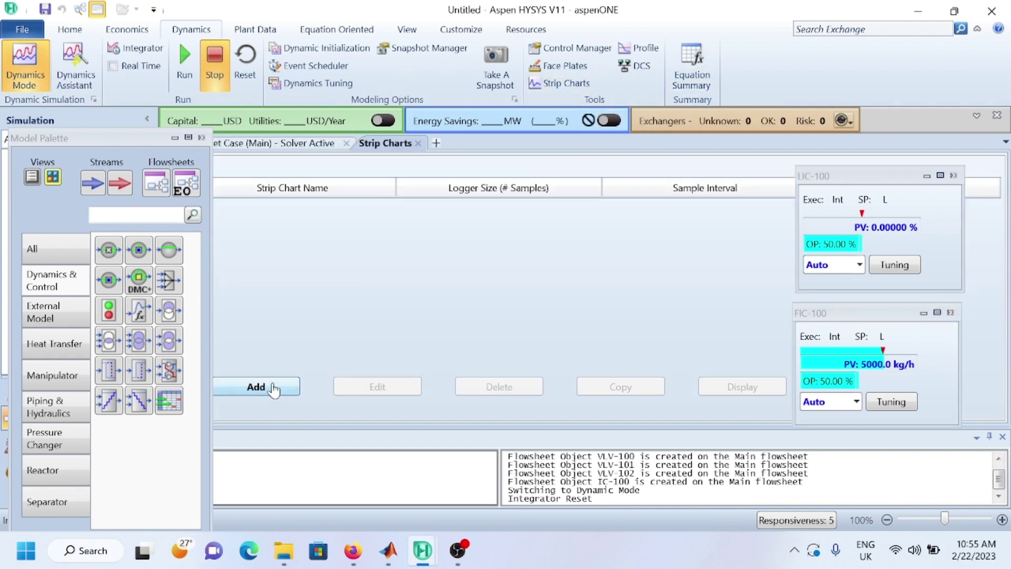
left_click(274, 388)
scroll(311, 381, "down", 1)
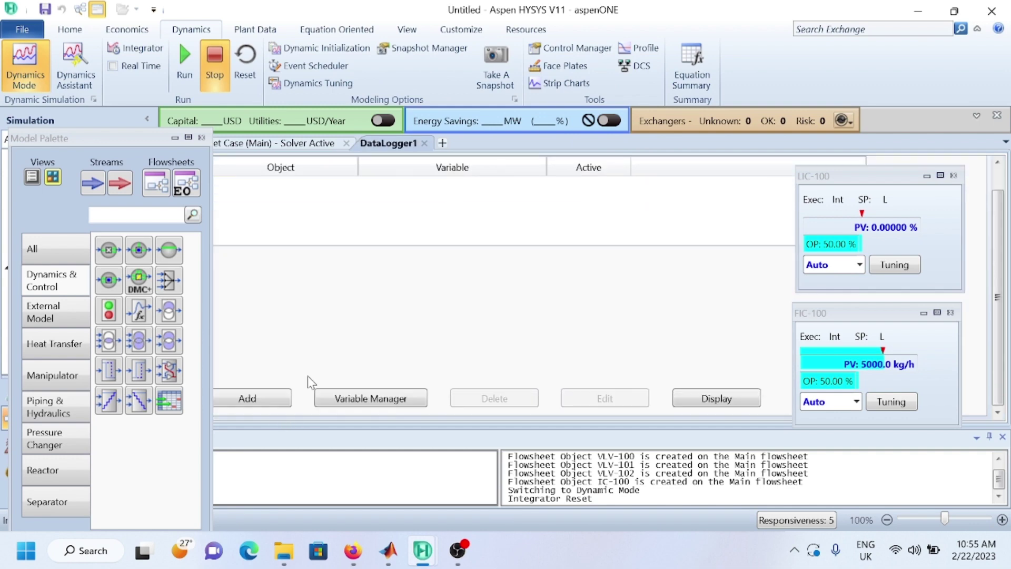
Add the Liquid Percent Level of the Tank to the strip chart's selected variables.
left_click(262, 401)
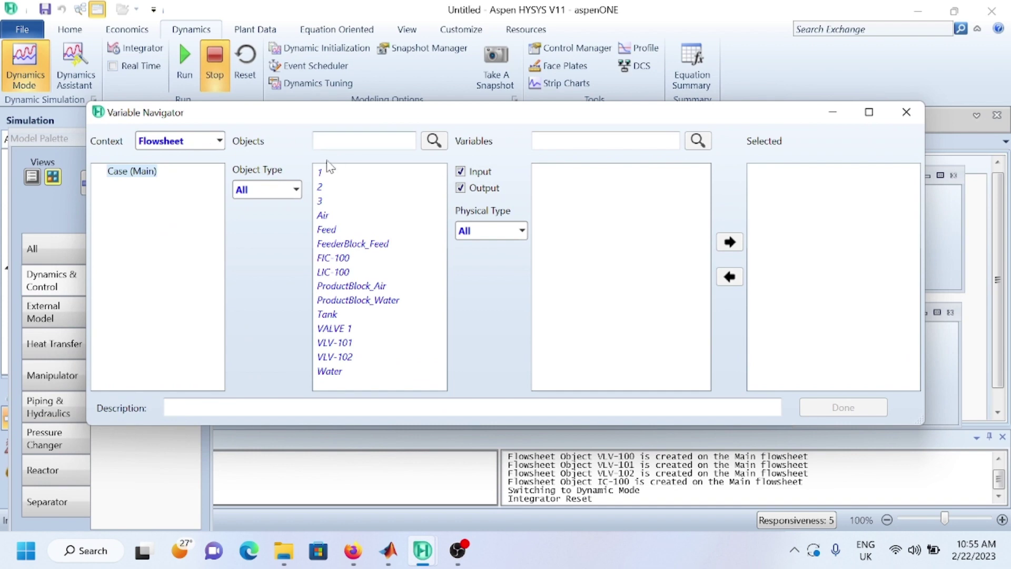
left_click_drag(346, 122, 442, 73)
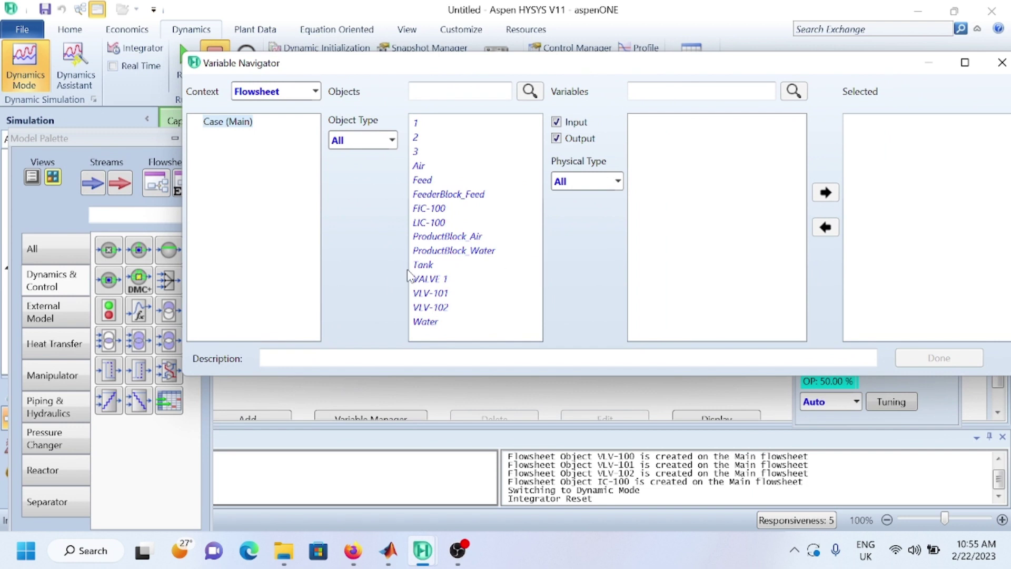
left_click(449, 267)
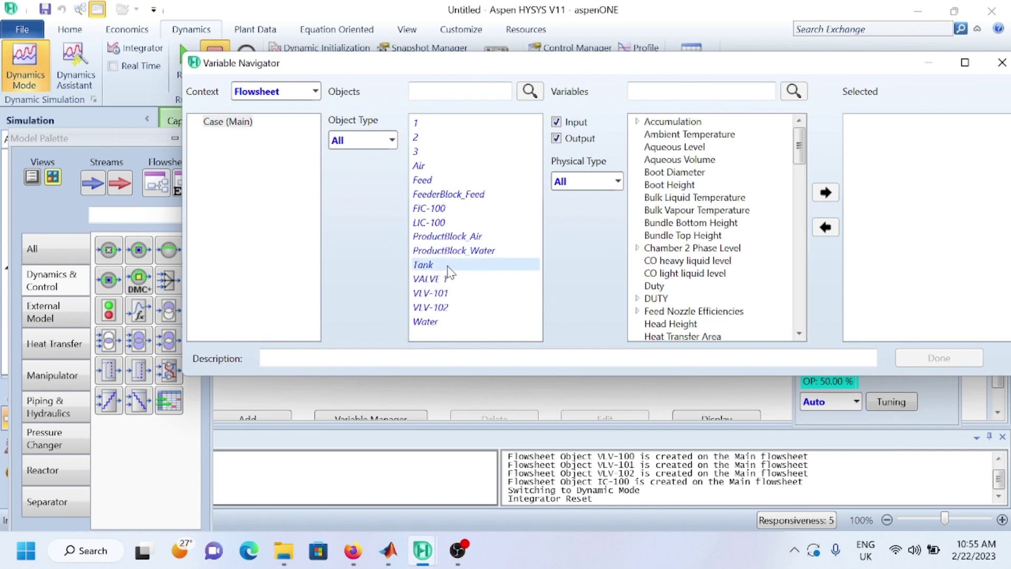
left_click(676, 91)
type("li")
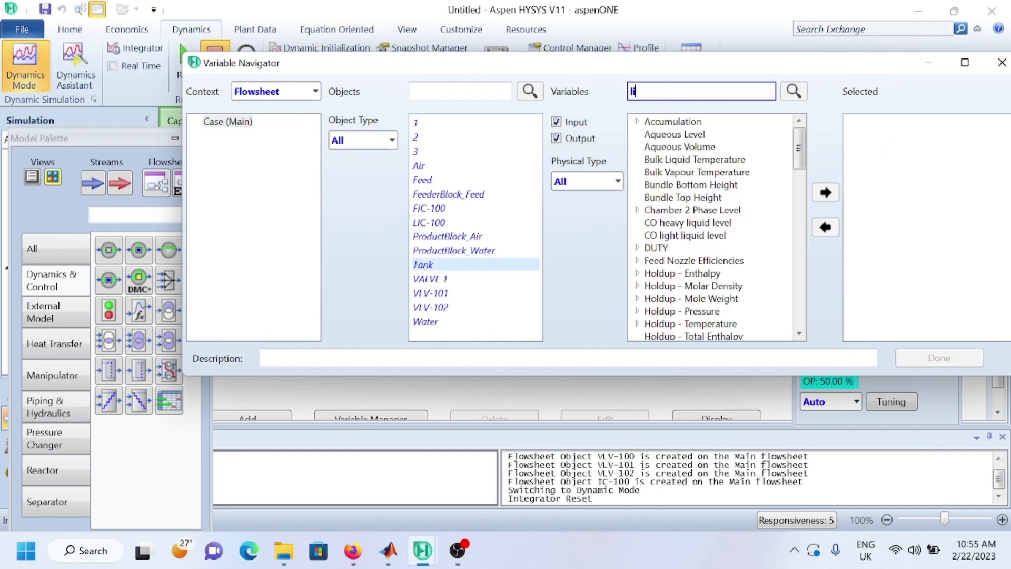
type("quid percent")
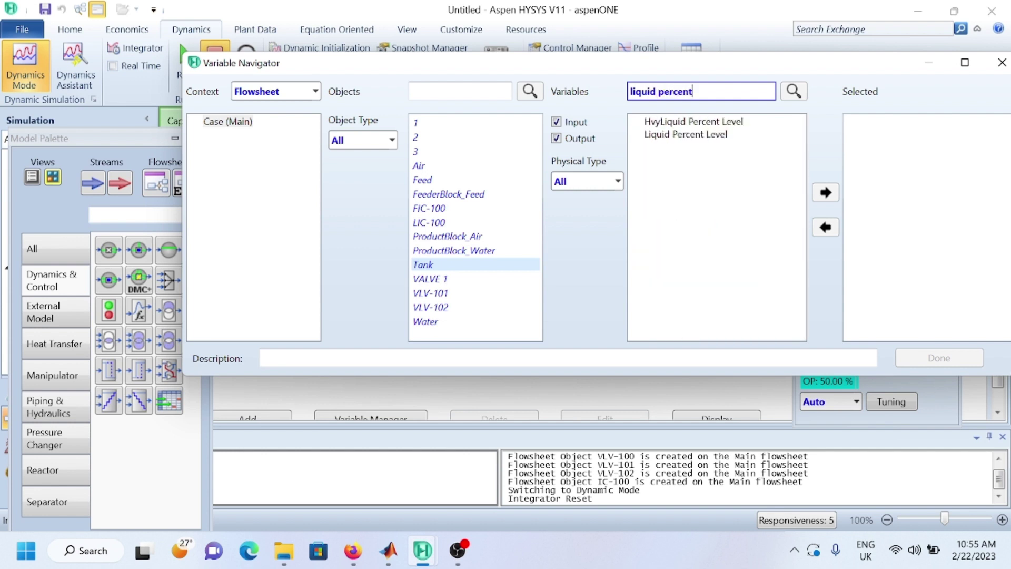
left_click(678, 138)
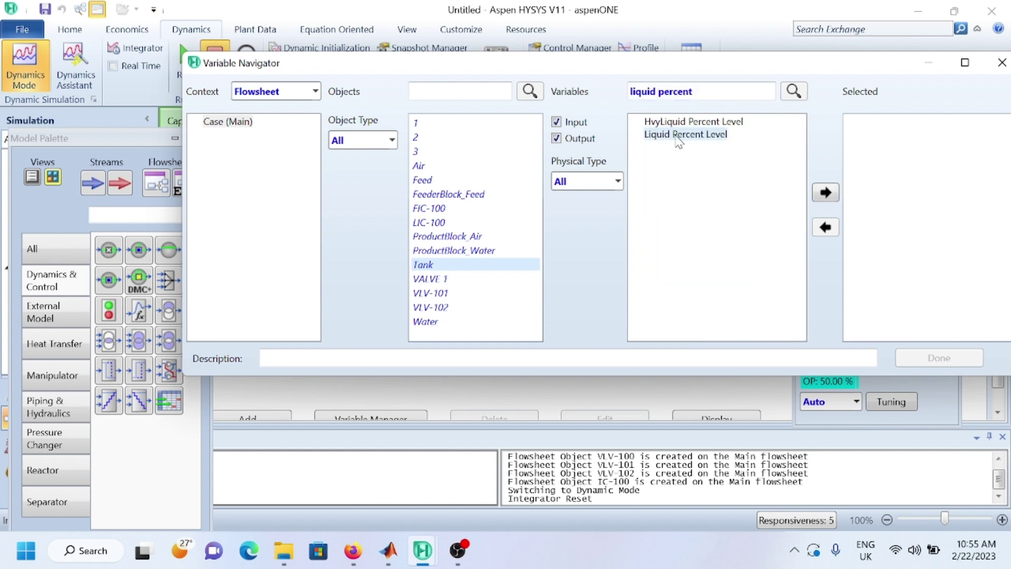
left_click(826, 193)
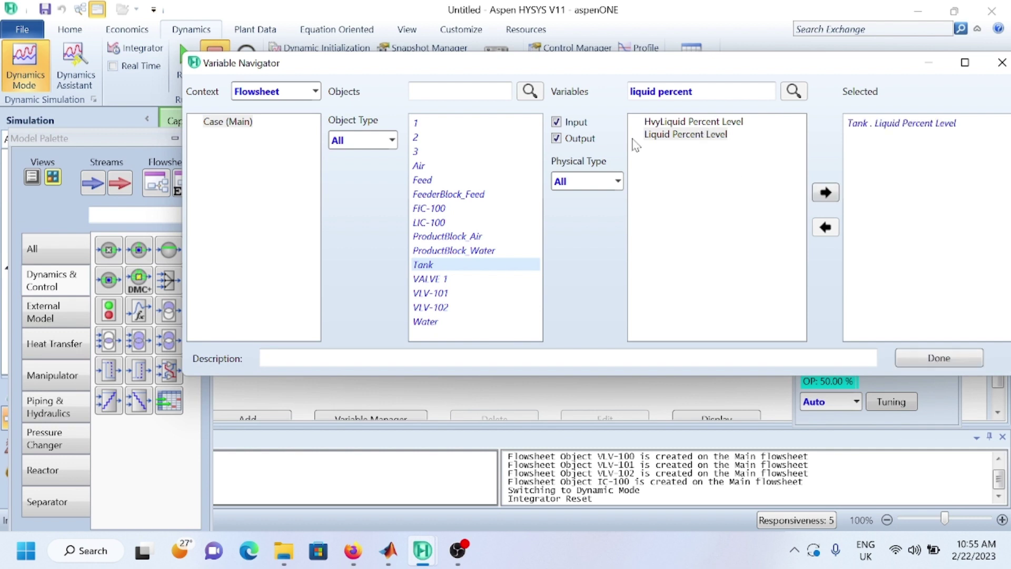
Add the SP variable of LIC-100 to the strip chart's selected variables and finish the variable selection.
left_click(424, 224)
left_click(708, 91)
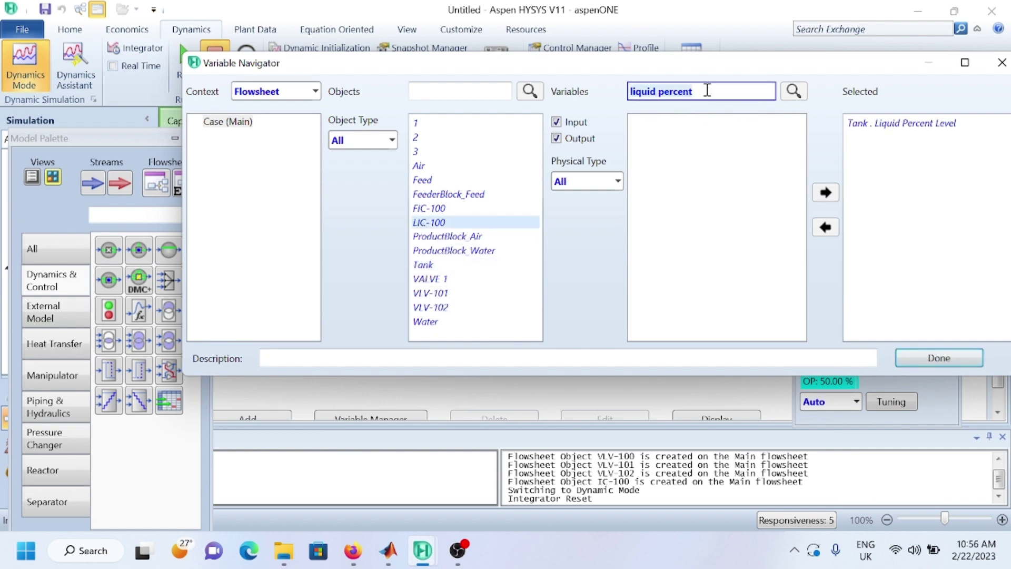
type("SP")
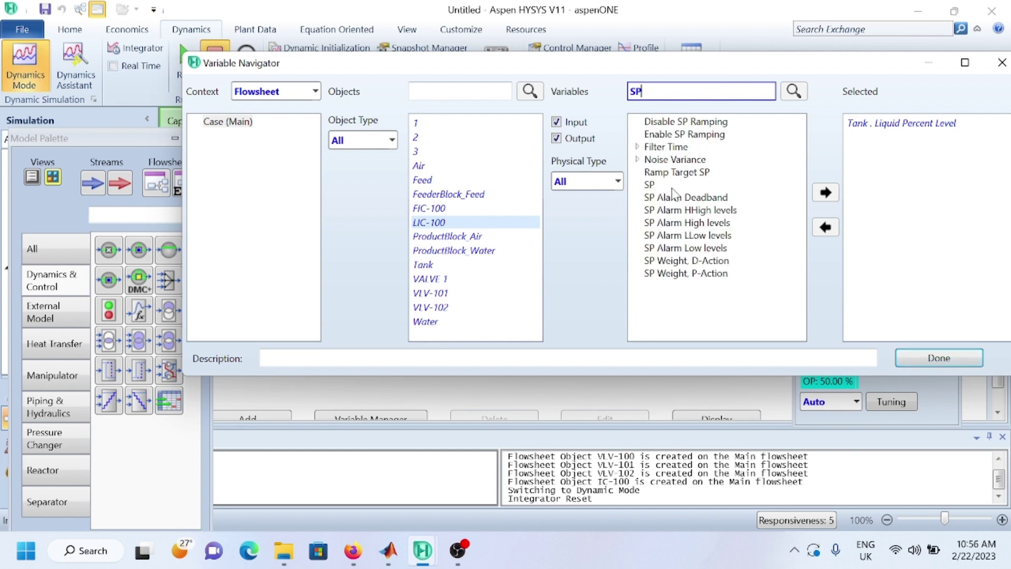
left_click(652, 185)
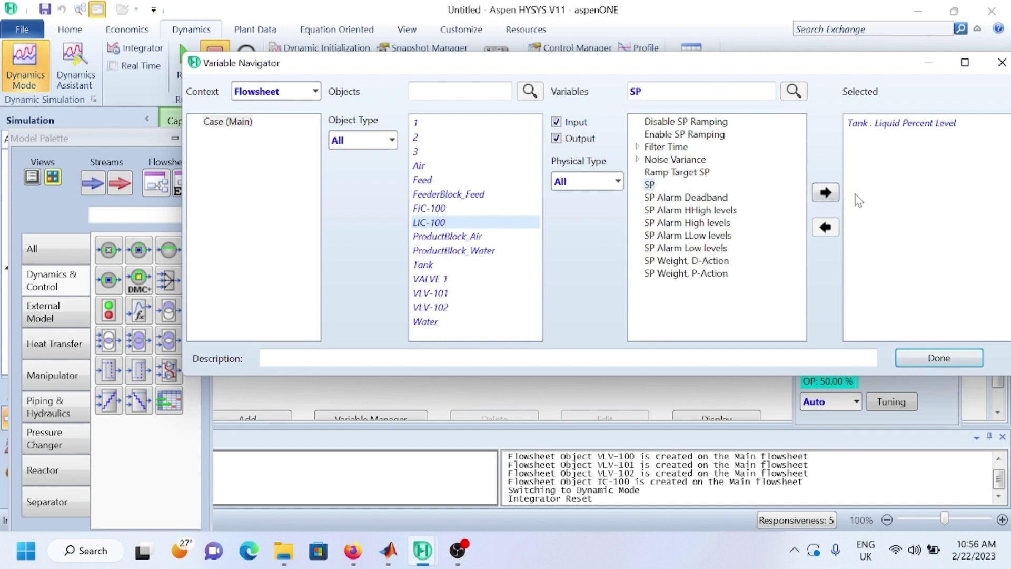
left_click(825, 193)
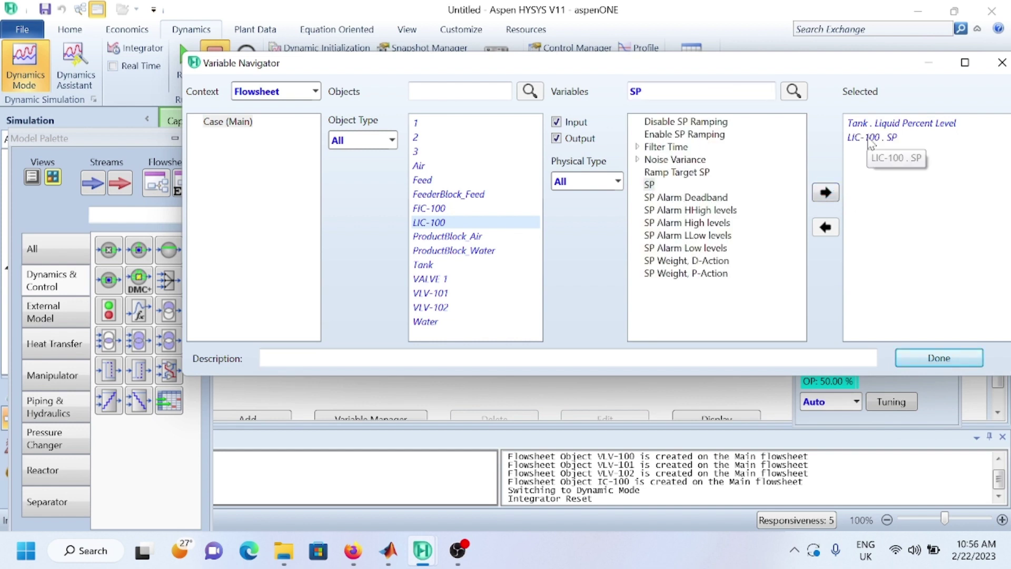
left_click(929, 358)
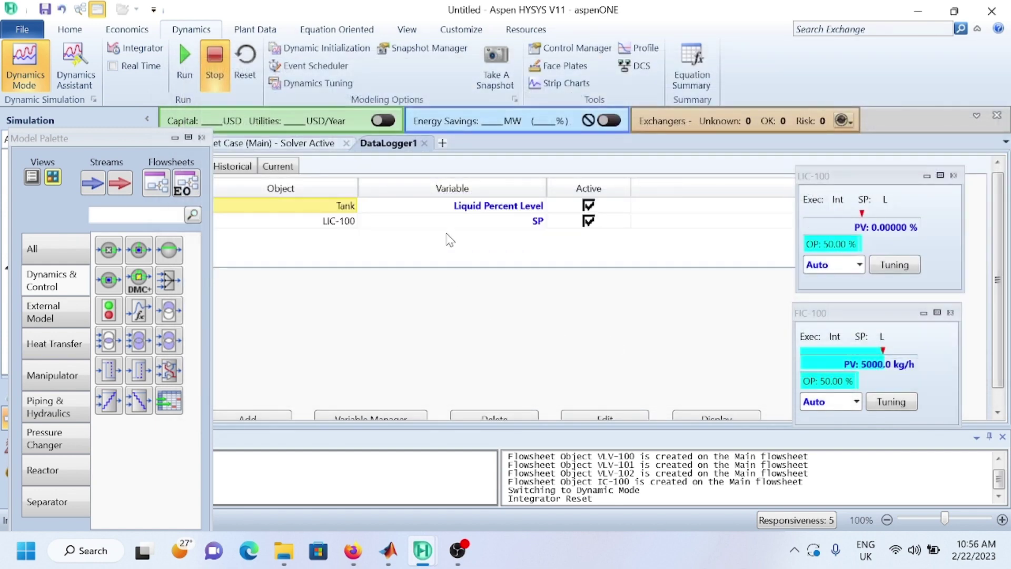
Display the DataLogger1 strip chart, extend its time axis to about 100 minutes and enlarge the chart window.
scroll(718, 341, "down", 1)
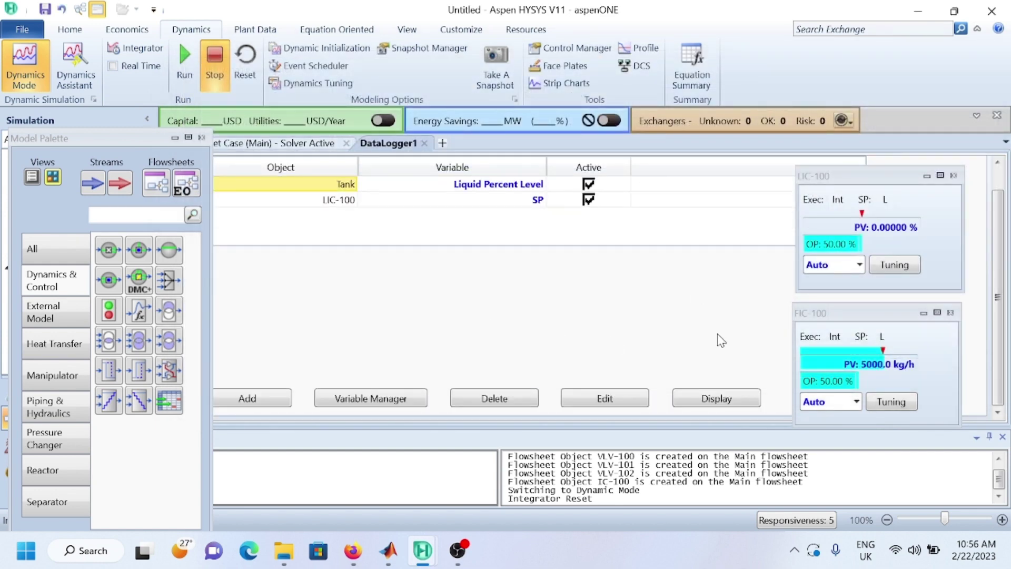
left_click(712, 399)
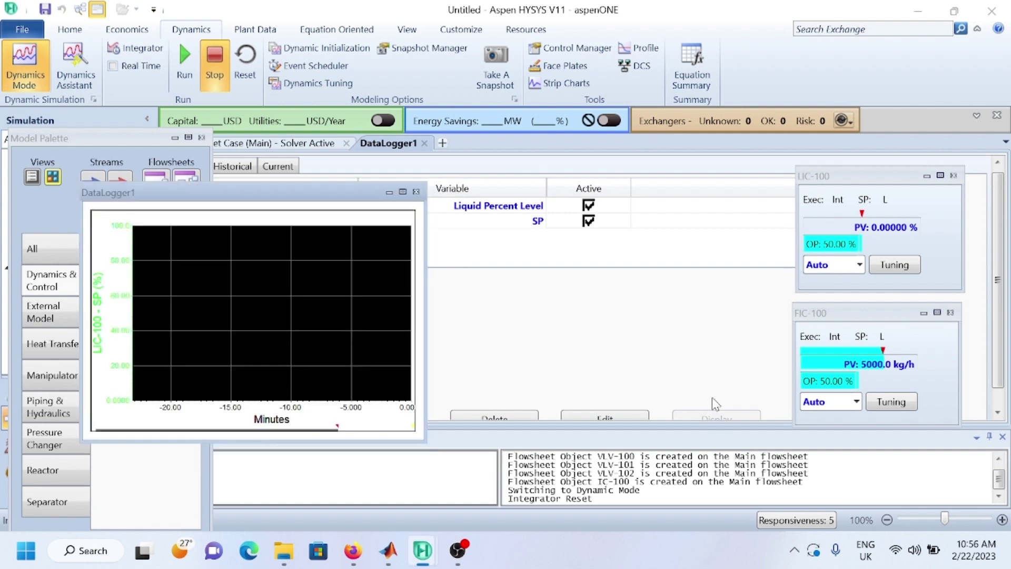
left_click_drag(201, 203, 559, 185)
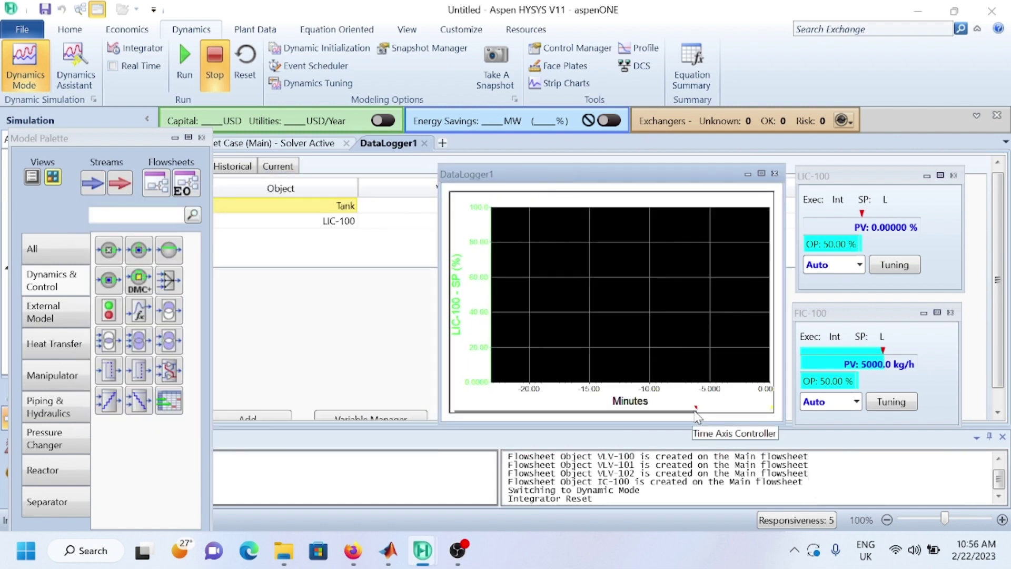
left_click_drag(693, 408, 606, 409)
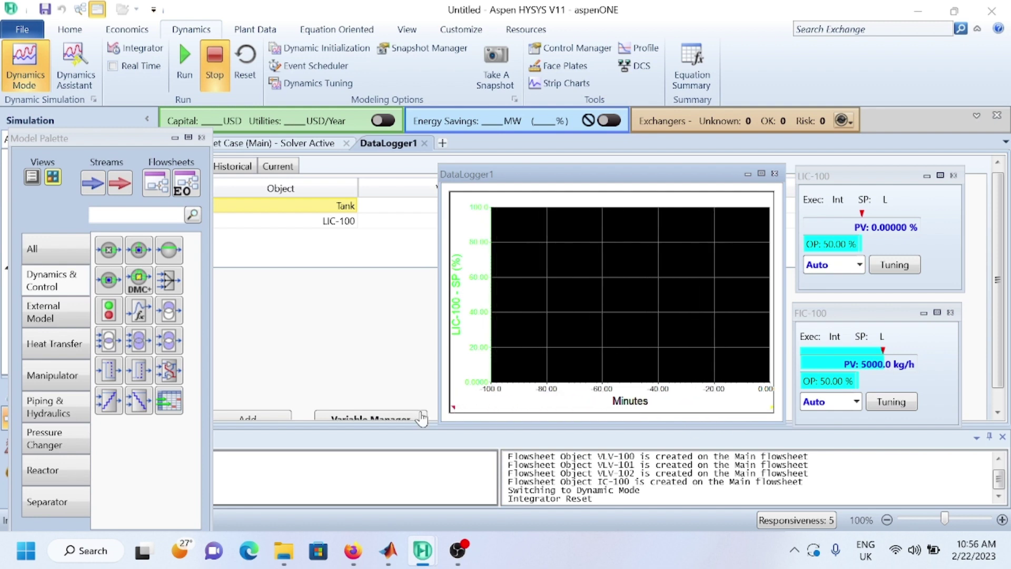
left_click_drag(437, 159, 417, 138)
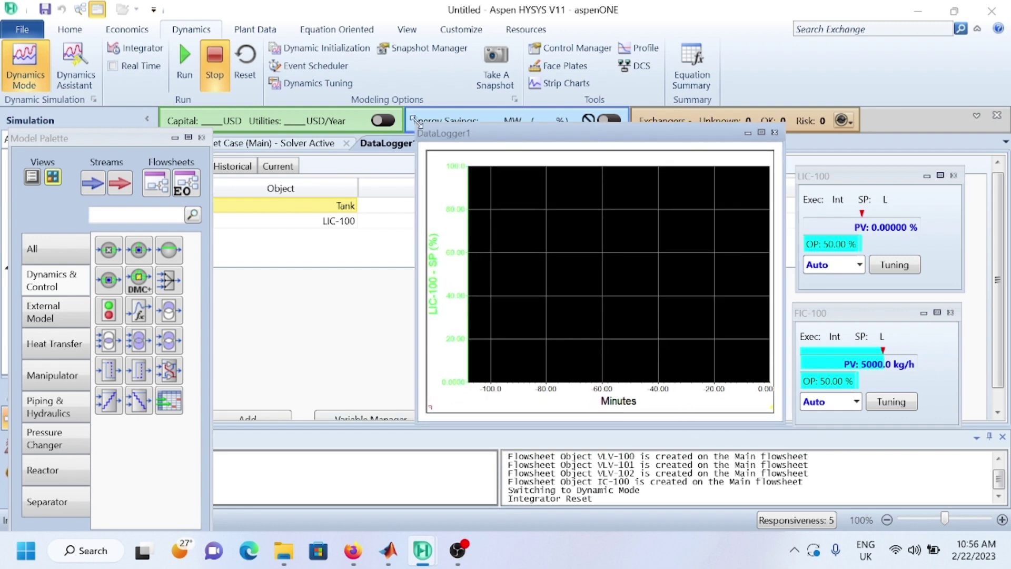
left_click_drag(558, 145, 557, 131)
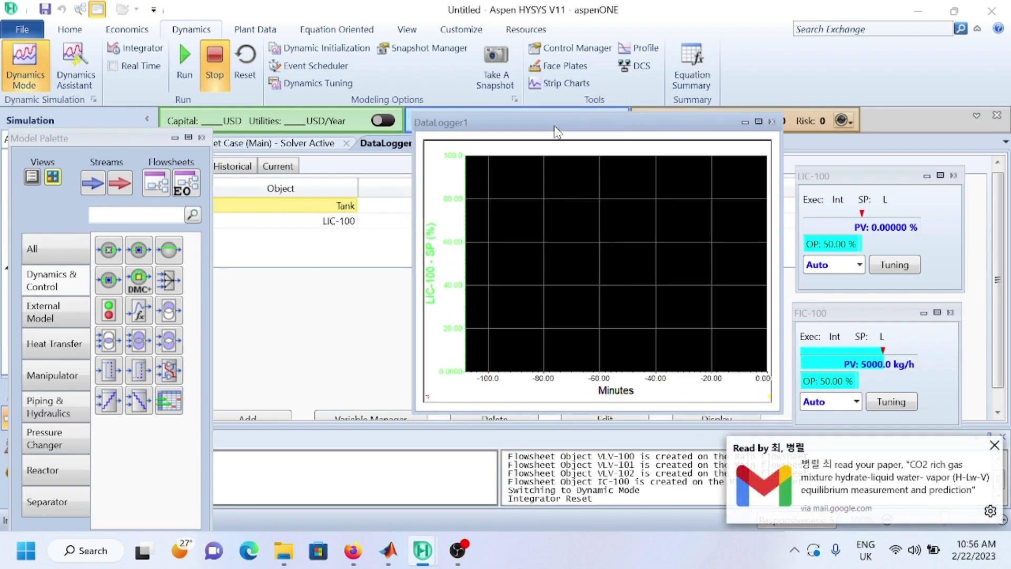
Clear the model palette, navigation pane and strip chart setup away, and arrange both controller faceplates and the chart around the flowsheet.
left_click(202, 138)
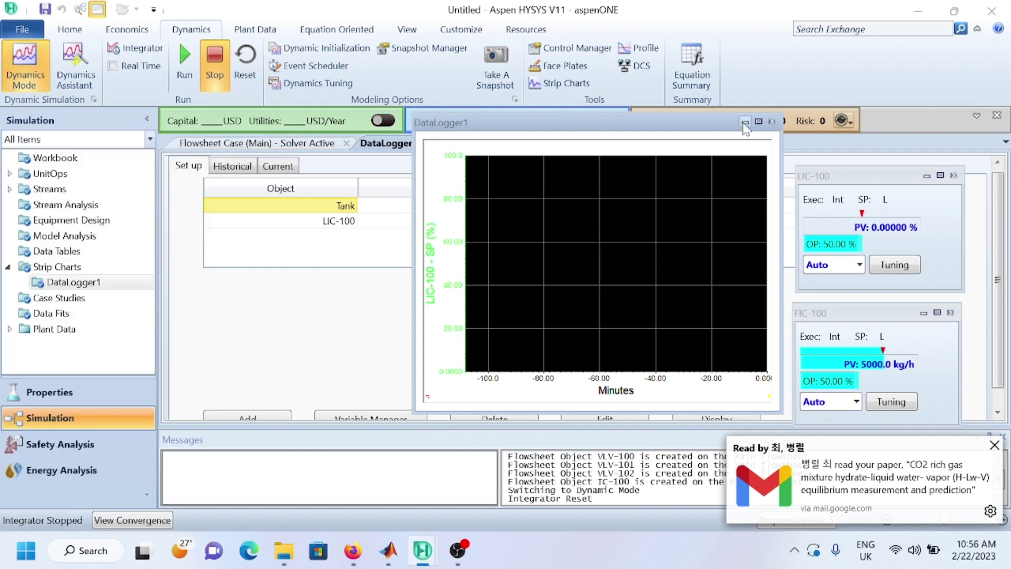
left_click_drag(689, 125, 574, 139)
left_click_drag(815, 167, 82, 130)
left_click(147, 119)
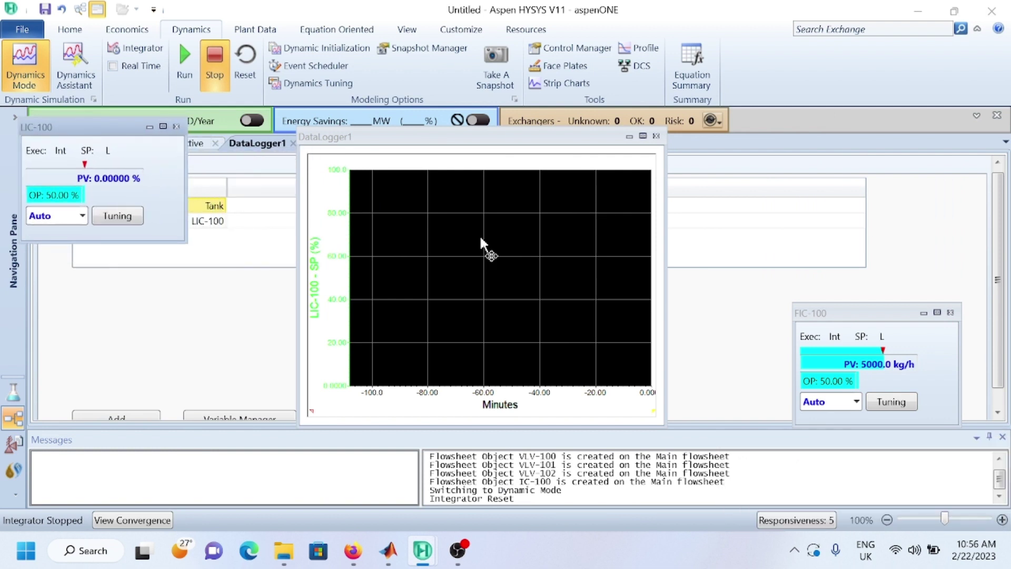
left_click(293, 144)
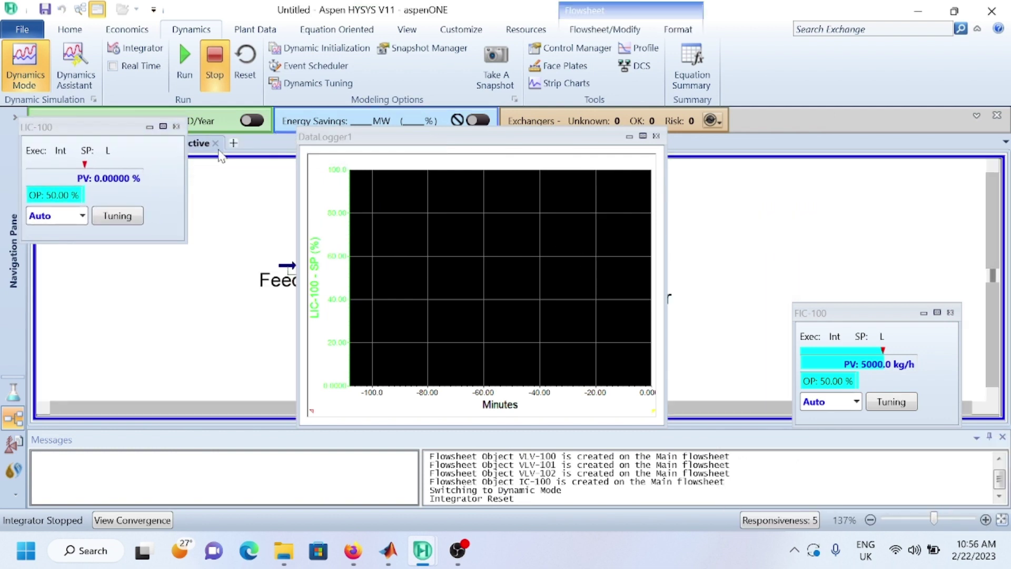
left_click_drag(824, 313, 55, 270)
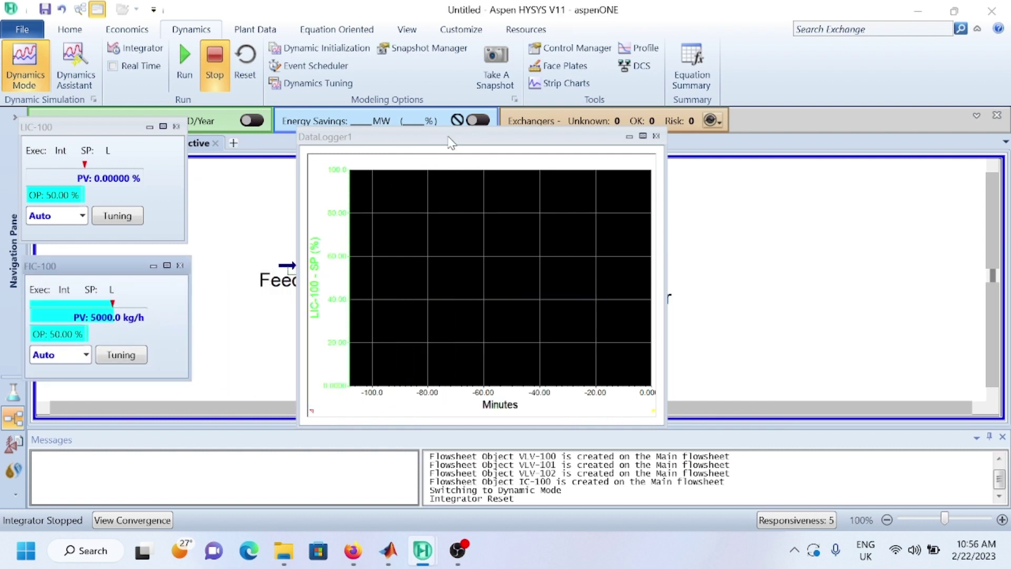
left_click_drag(447, 140, 780, 108)
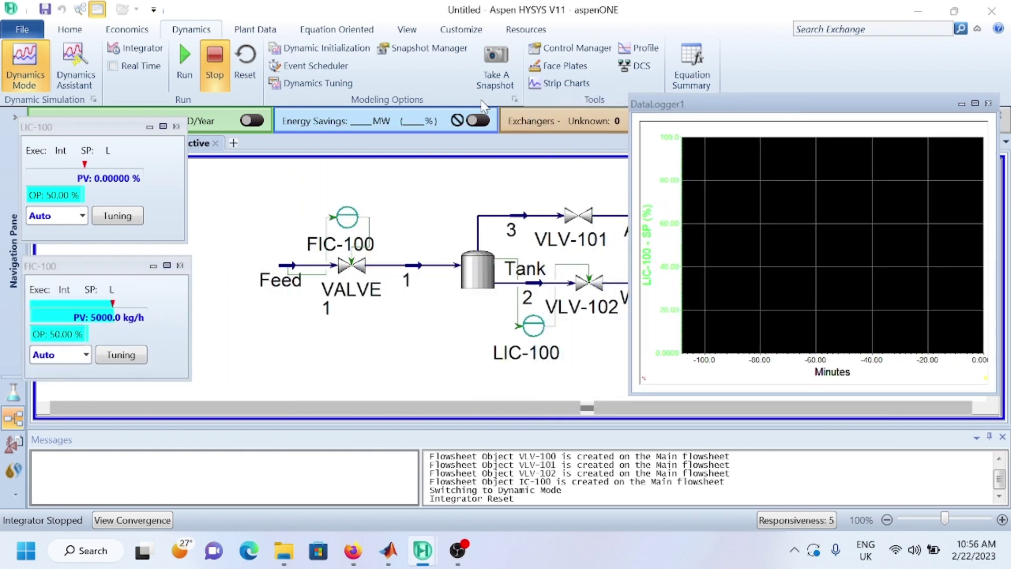
left_click_drag(82, 131, 91, 132)
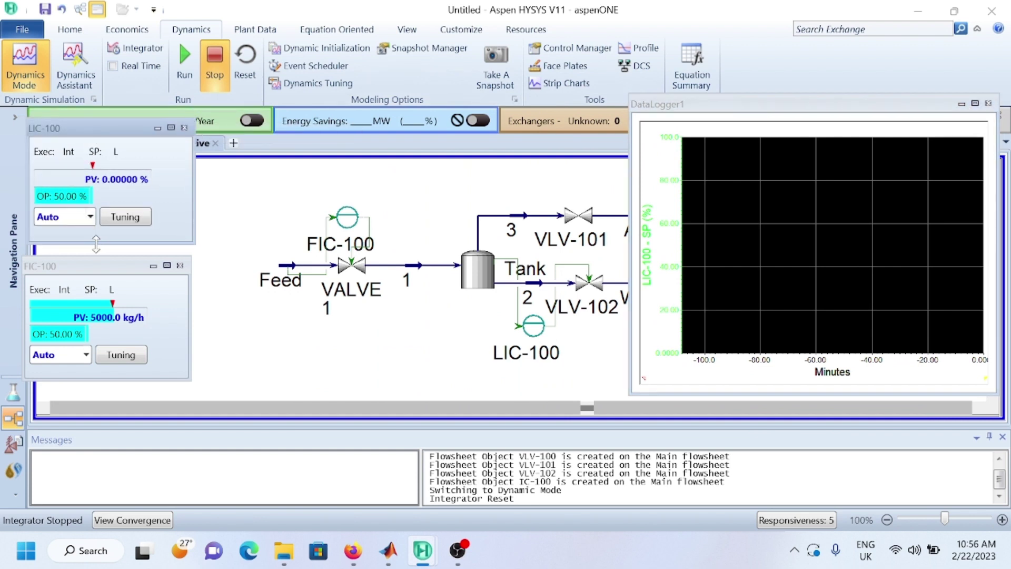
Set the integrator's acceleration to 0.1 and its end time to 500 minutes.
left_click(125, 52)
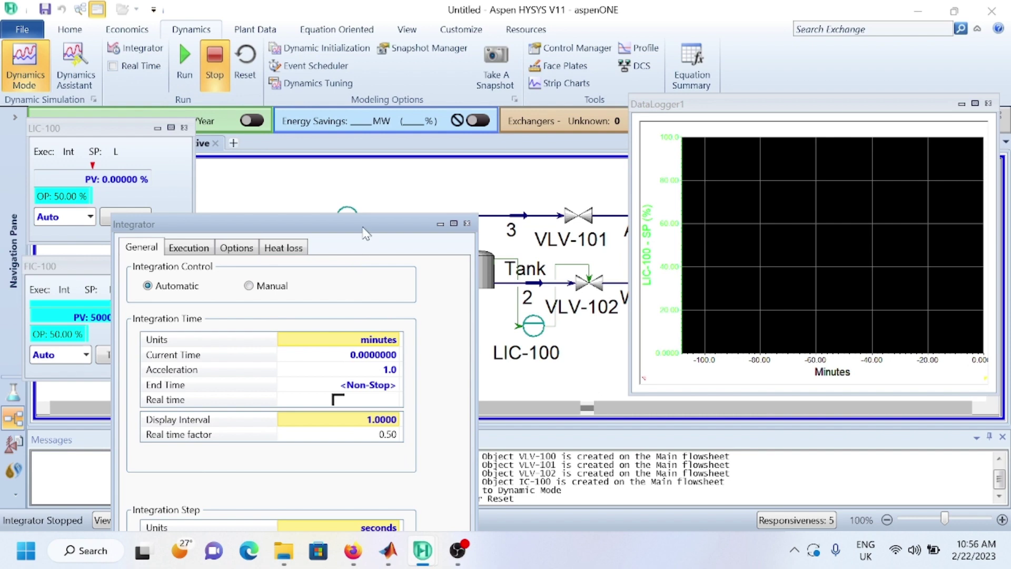
left_click_drag(363, 228, 401, 95)
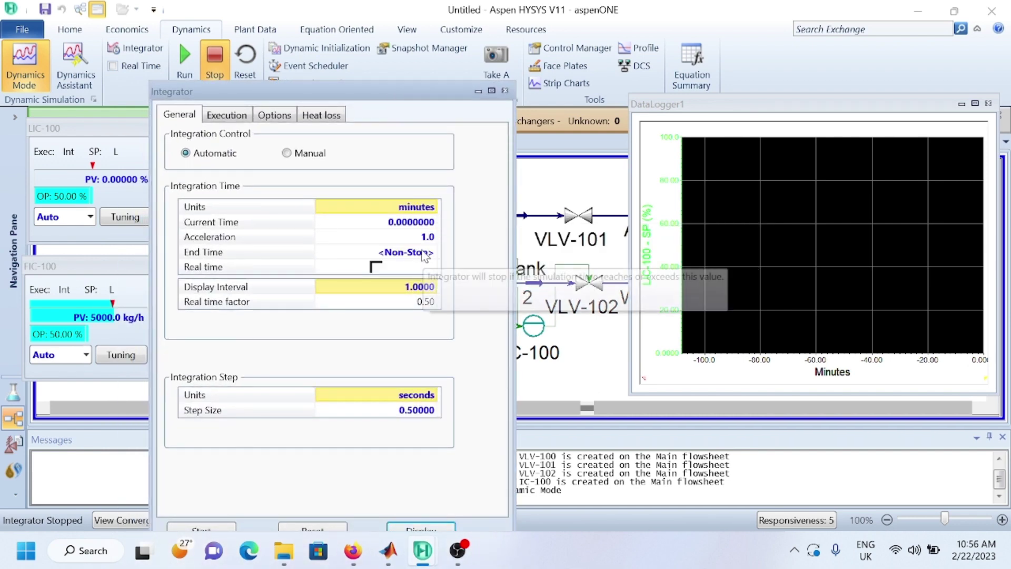
left_click(429, 242)
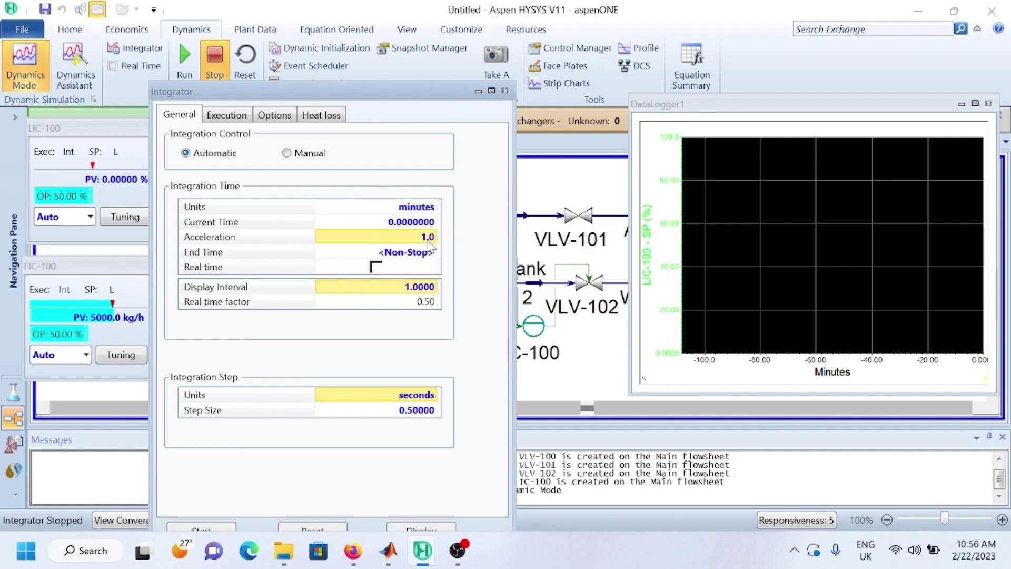
type("0.1")
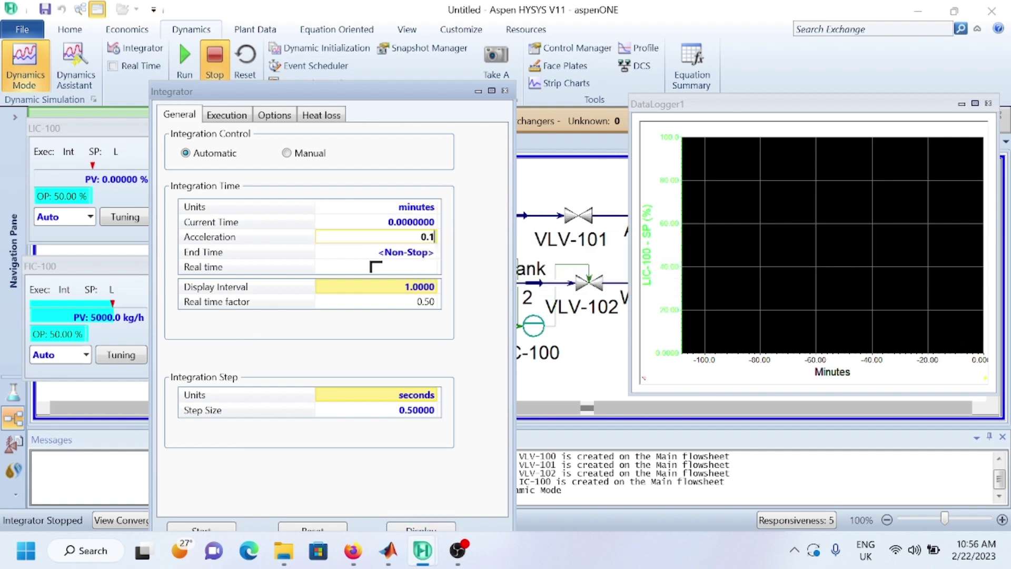
key("Return")
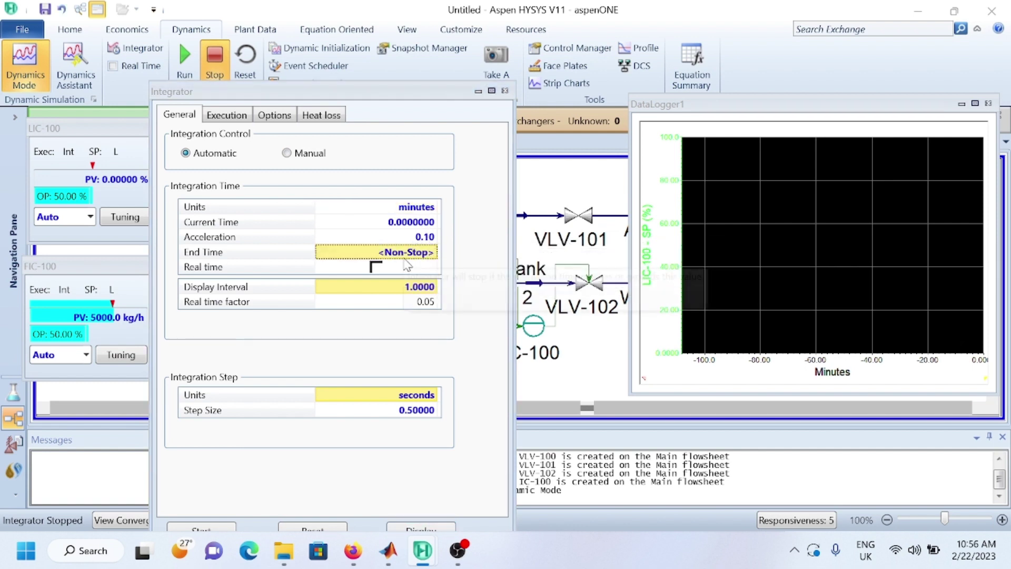
left_click(409, 255)
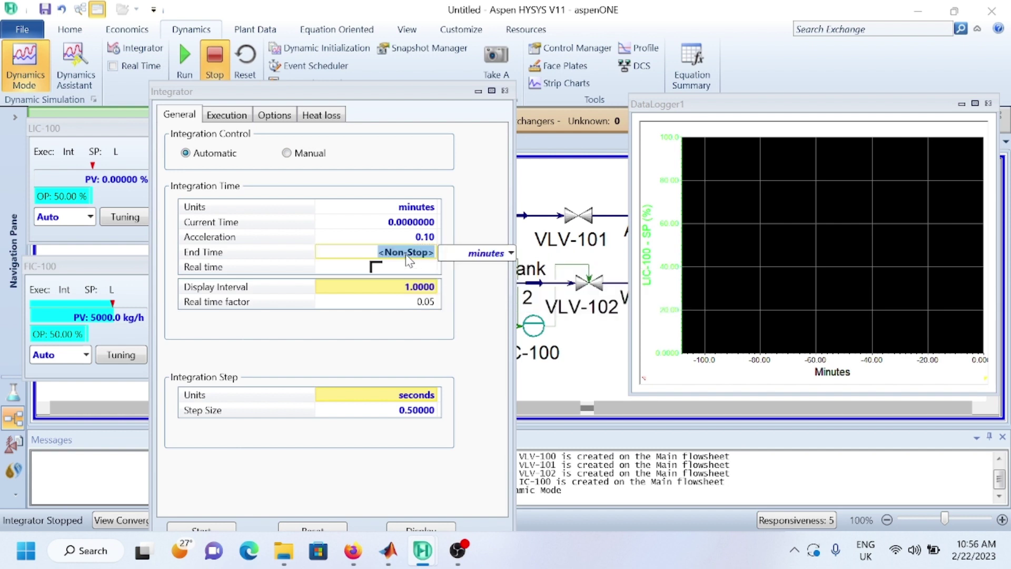
type("500")
key("Return")
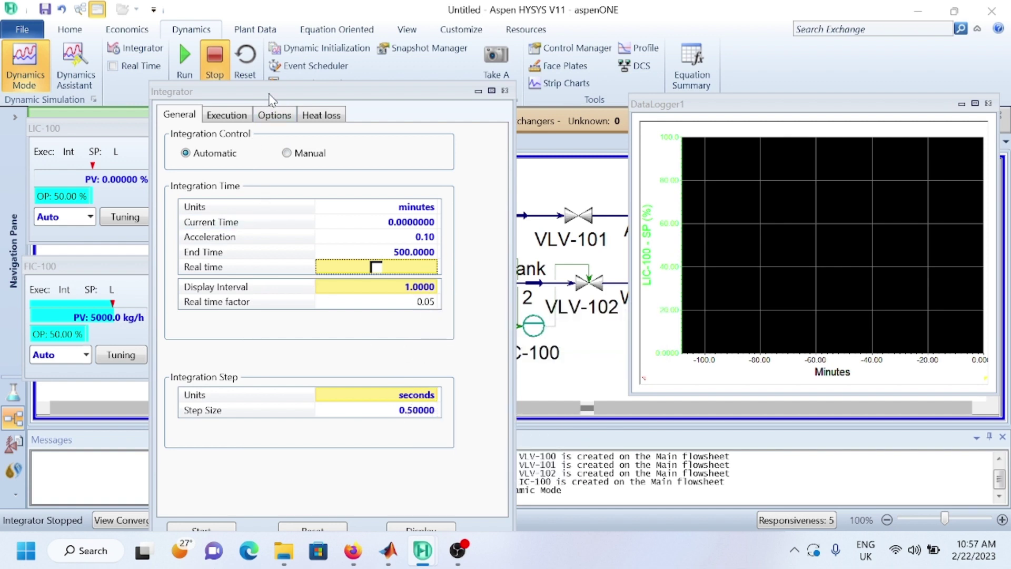
Close the integrator settings and run the dynamic simulation.
left_click_drag(272, 93, 365, 31)
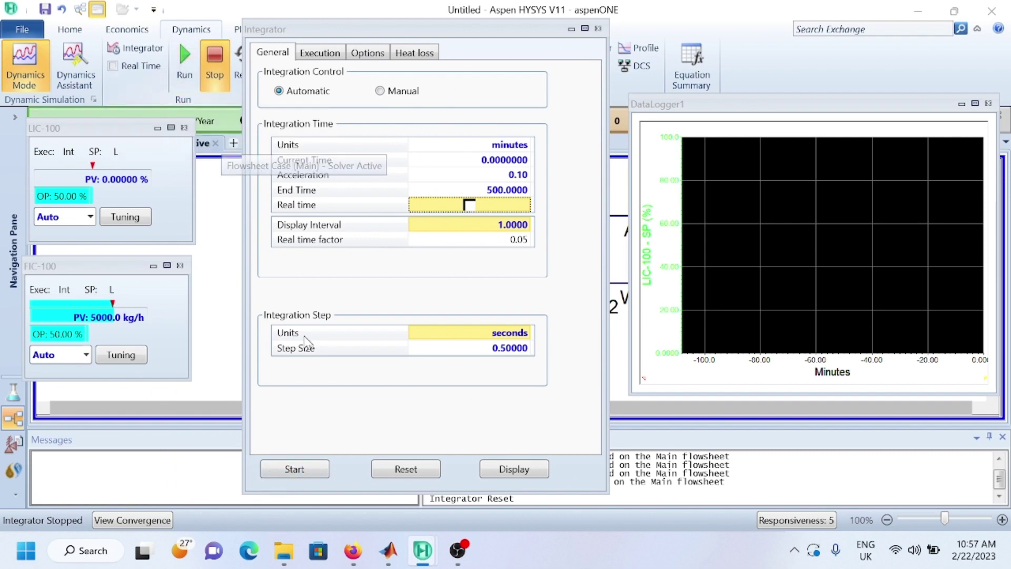
left_click(293, 469)
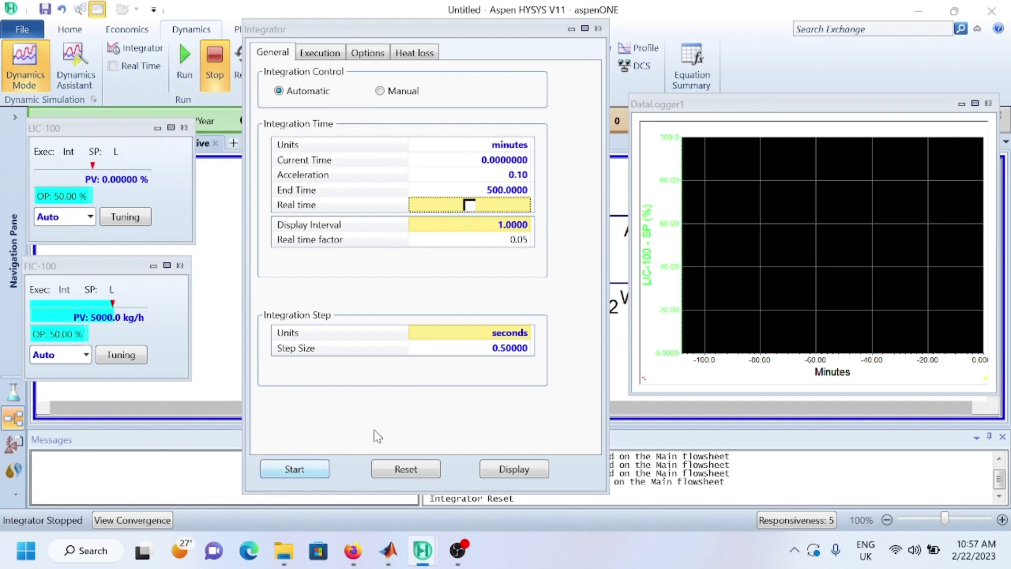
left_click(598, 29)
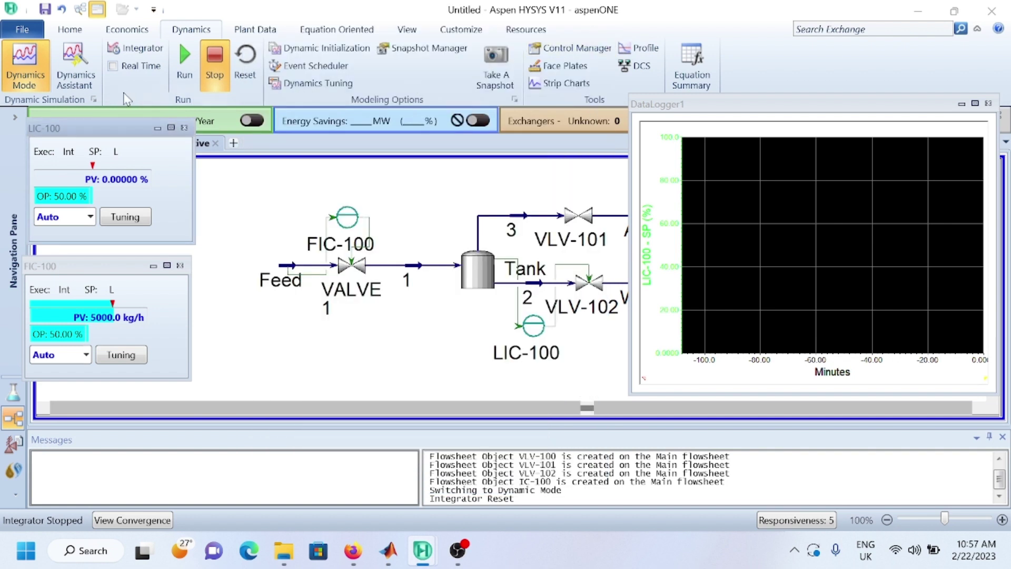
left_click(183, 68)
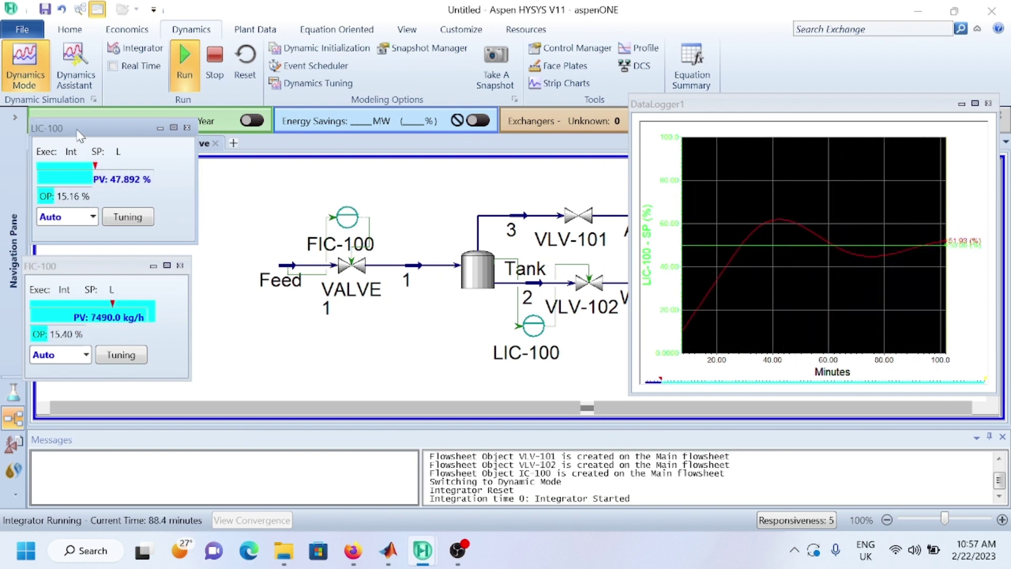
Change the LIC-100 set point on its faceplate to about 77 %, 40 % and 73 % in turn while the simulation runs.
left_click_drag(74, 130, 75, 135)
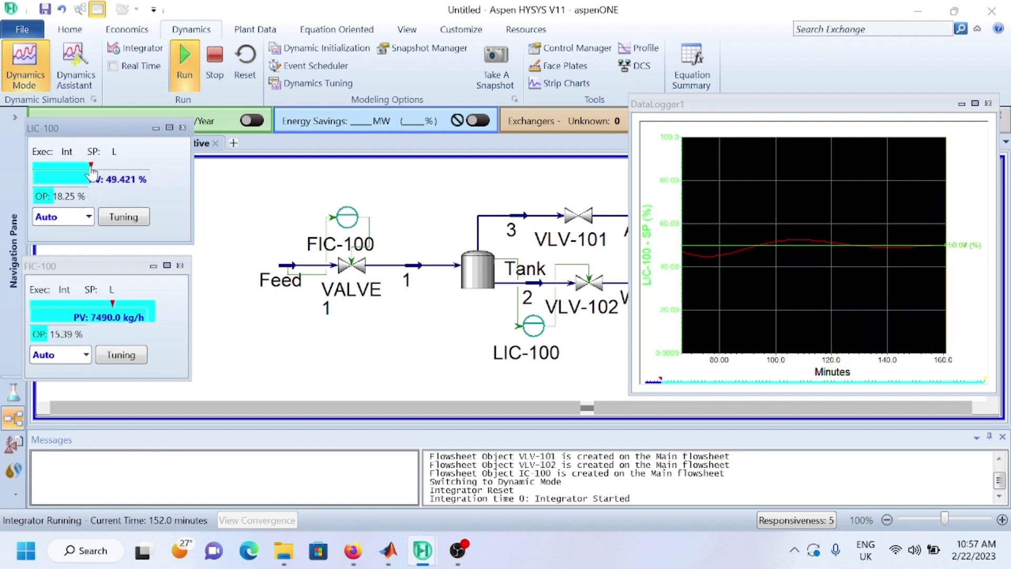
left_click_drag(92, 167, 121, 168)
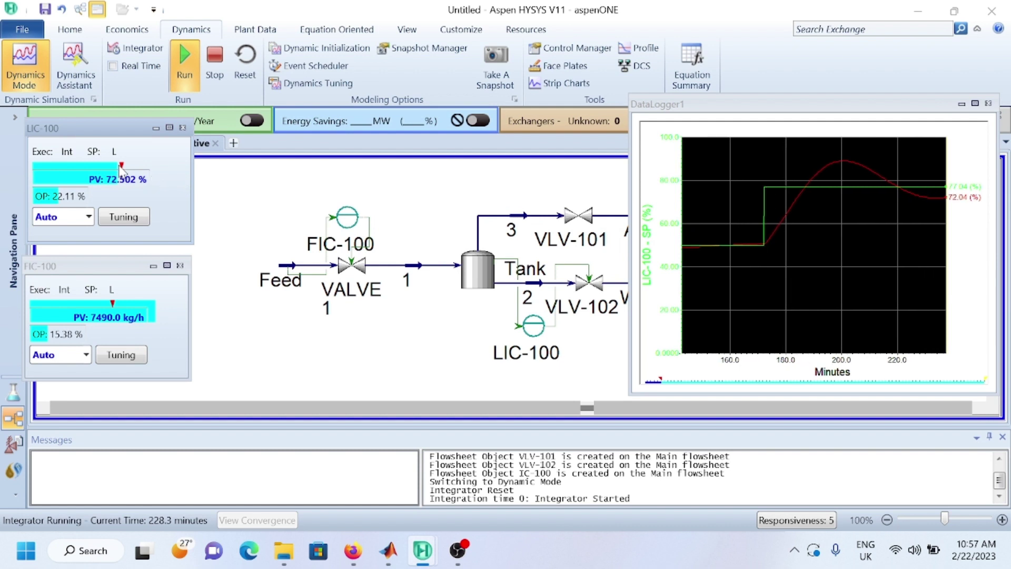
left_click_drag(122, 166, 84, 171)
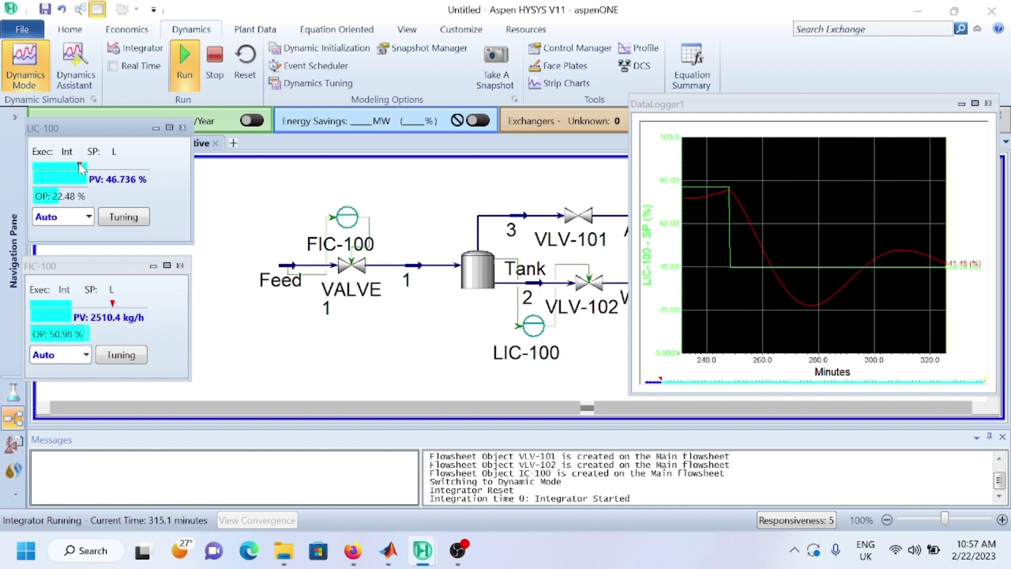
left_click_drag(79, 165, 117, 166)
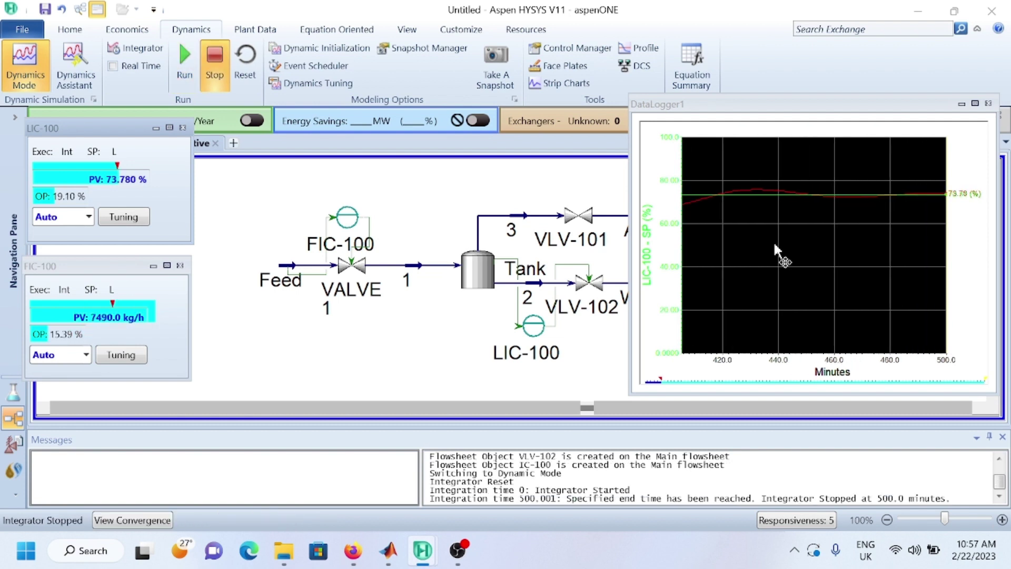
Lower the LIC-100 set point on its faceplate and check the integrator's time settings.
left_click(118, 170)
key("Escape")
left_click_drag(117, 166, 104, 167)
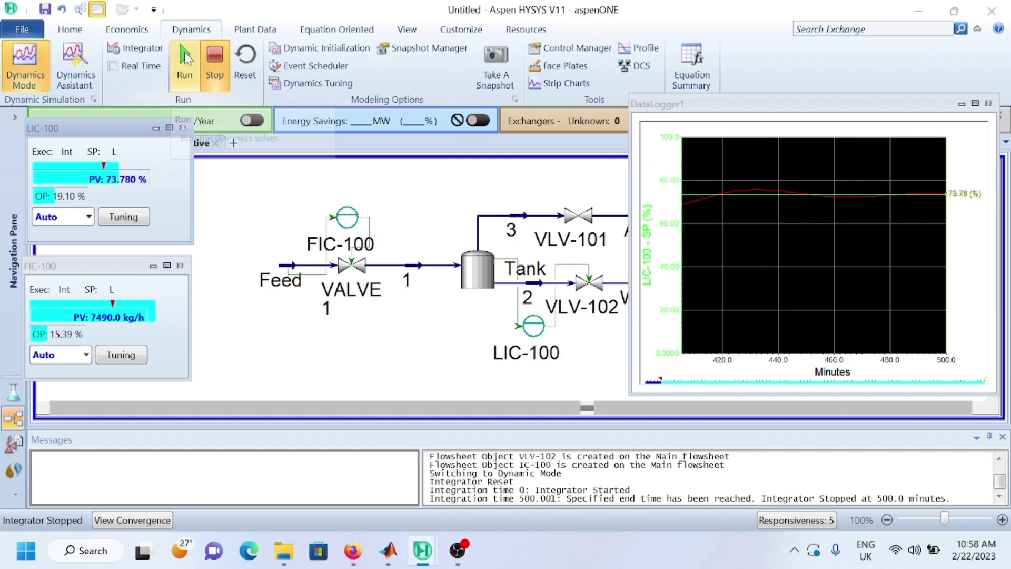
left_click(138, 48)
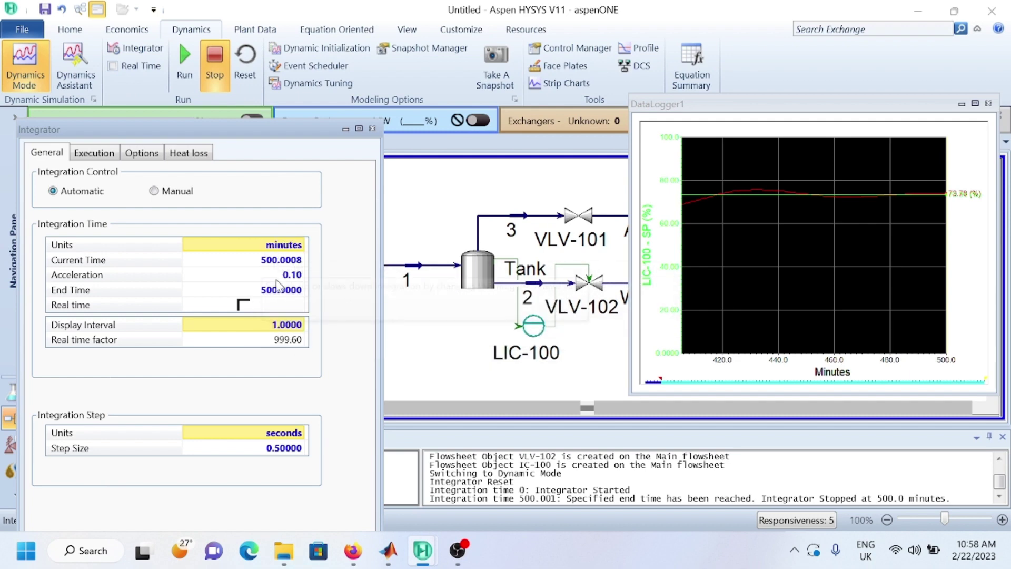
left_click(372, 129)
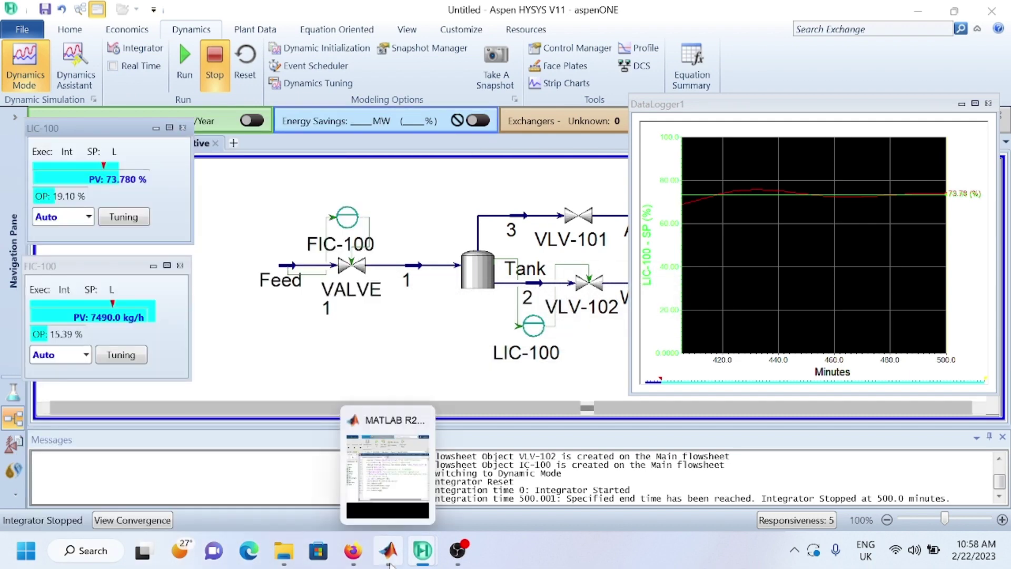
Switch to MATLAB and tile its window side by side with the Aspen HYSYS case.
left_click(393, 556)
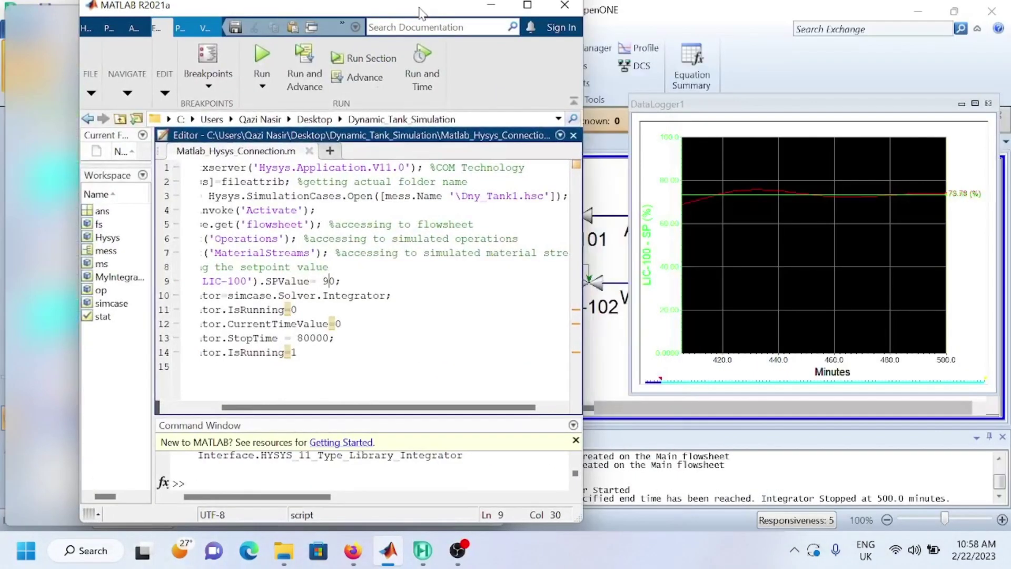
left_click_drag(420, 11, 1, 158)
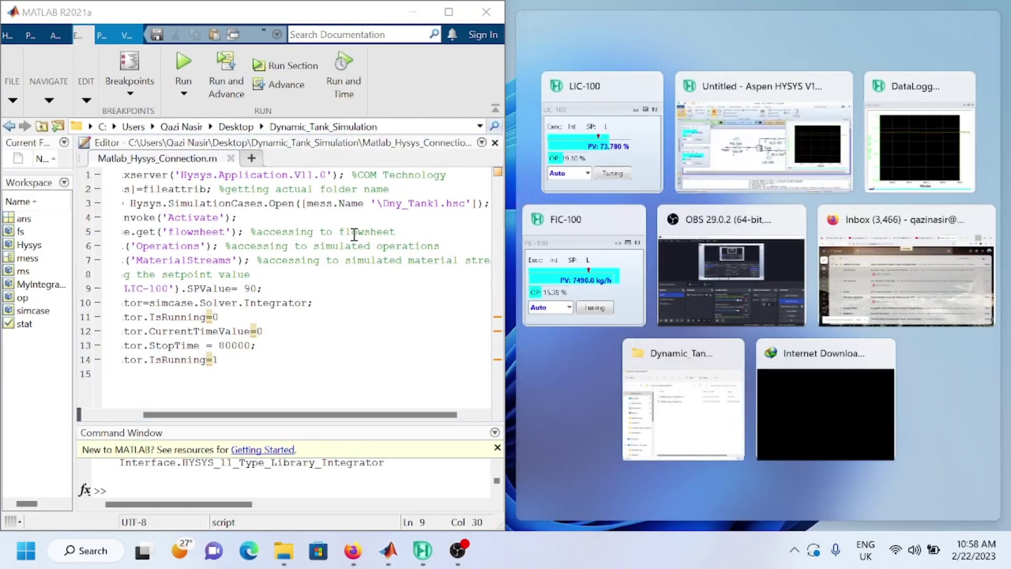
left_click(768, 106)
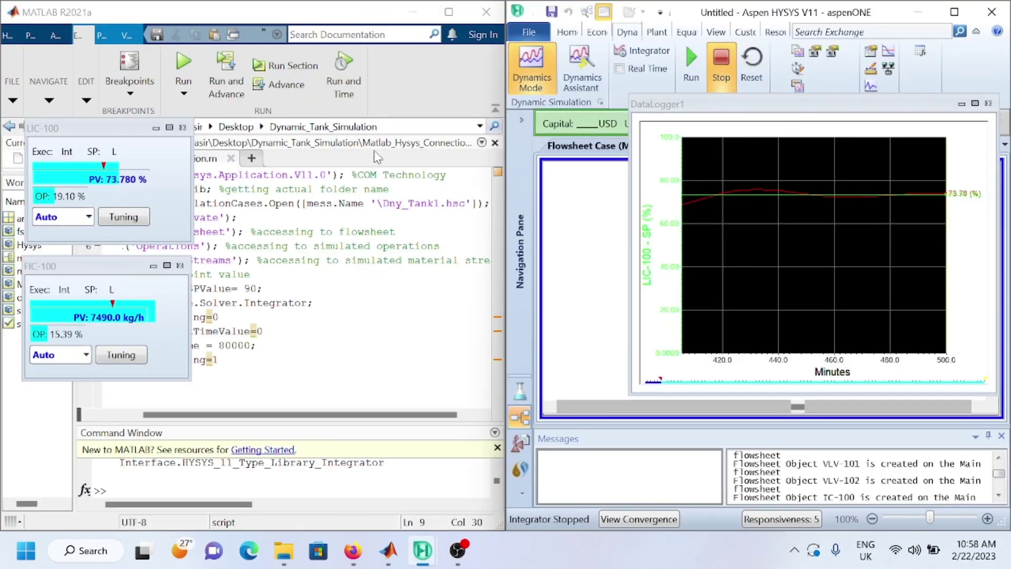